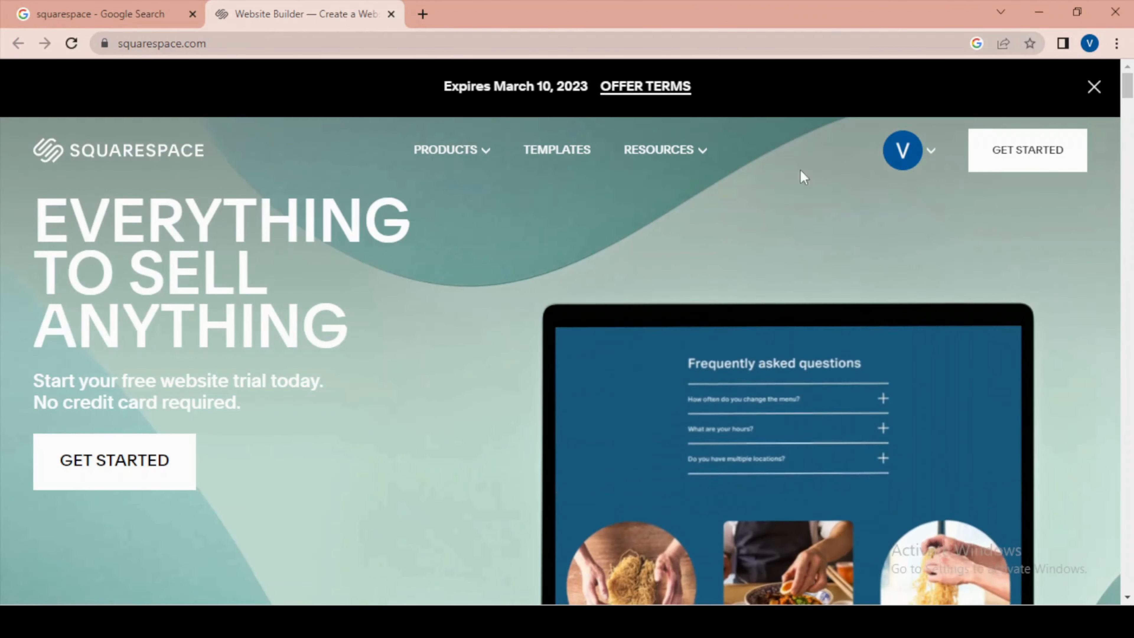
- Start creating a new website and look through the popular designs in the template gallery
{"action": "left_click", "coordinate": [889, 165]}
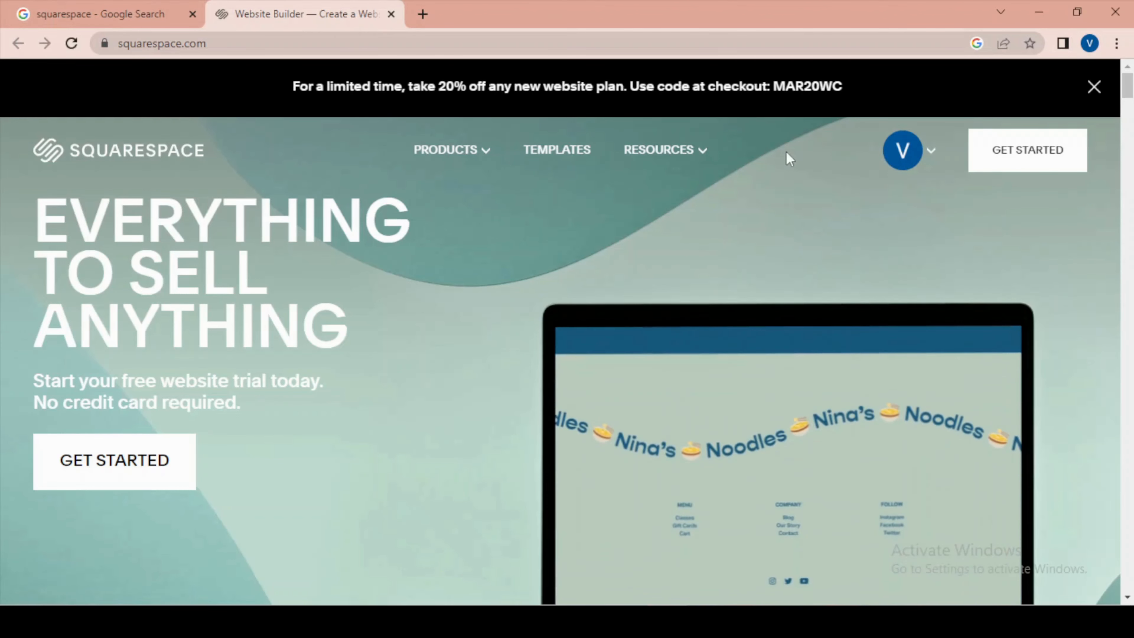
{"action": "left_click", "coordinate": [1020, 158]}
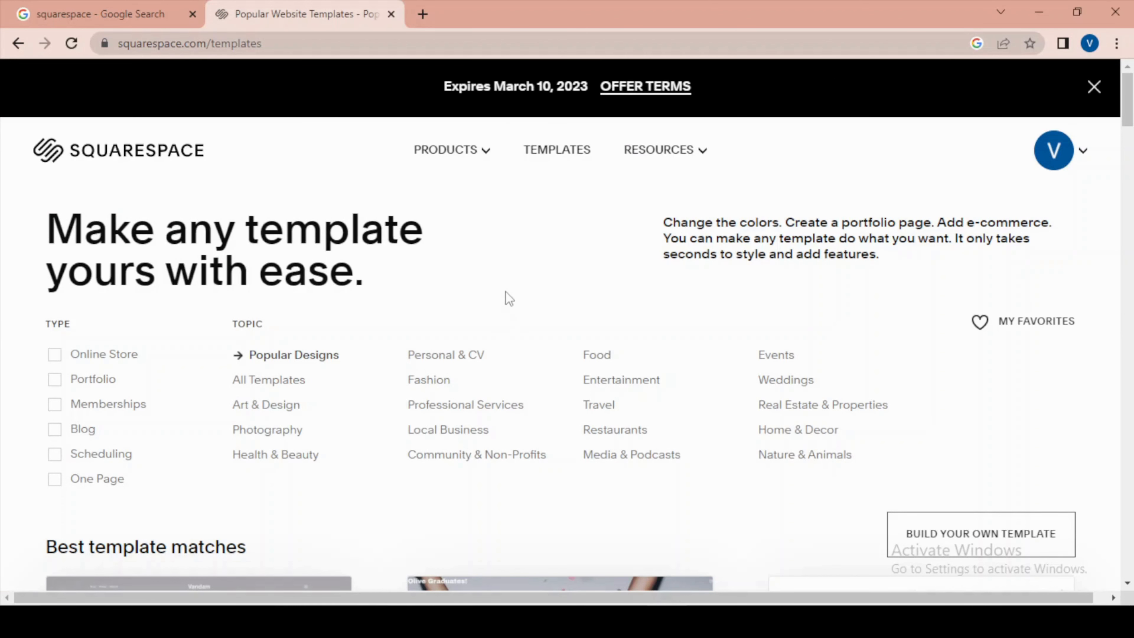
{"action": "scroll", "coordinate": [506, 293], "scroll_direction": "down", "scroll_amount": 5}
{"action": "scroll", "coordinate": [506, 293], "scroll_direction": "up", "scroll_amount": 5}
{"action": "scroll", "coordinate": [505, 292], "scroll_direction": "down", "scroll_amount": 5}
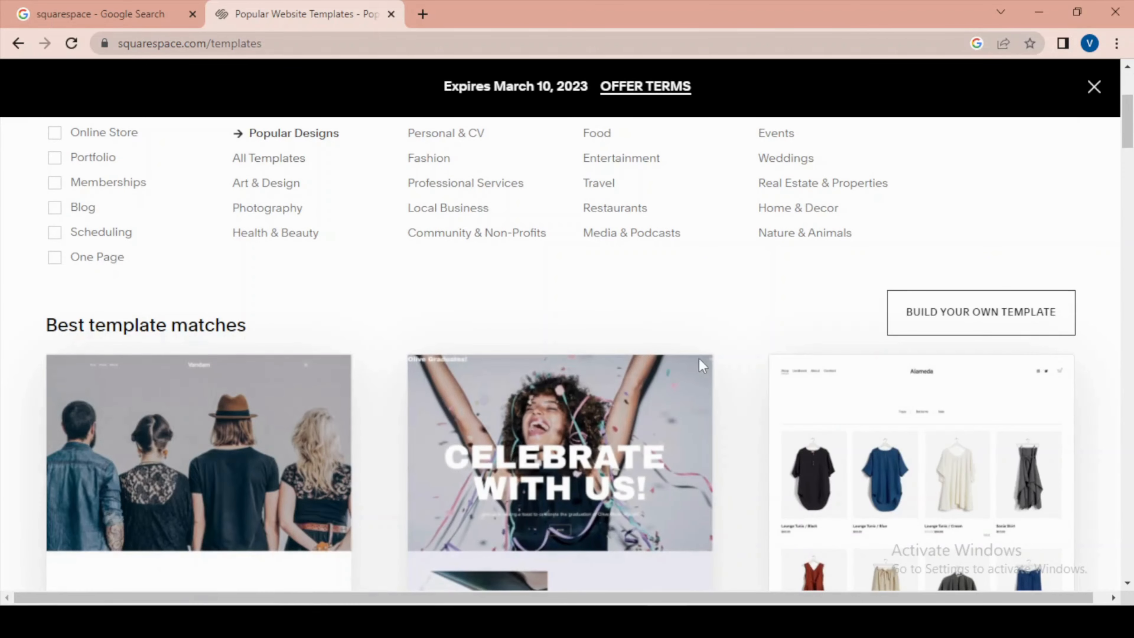
{"action": "scroll", "coordinate": [812, 378], "scroll_direction": "up", "scroll_amount": 1}
{"action": "scroll", "coordinate": [771, 362], "scroll_direction": "up", "scroll_amount": 4}
{"action": "scroll", "coordinate": [772, 366], "scroll_direction": "down", "scroll_amount": 8}
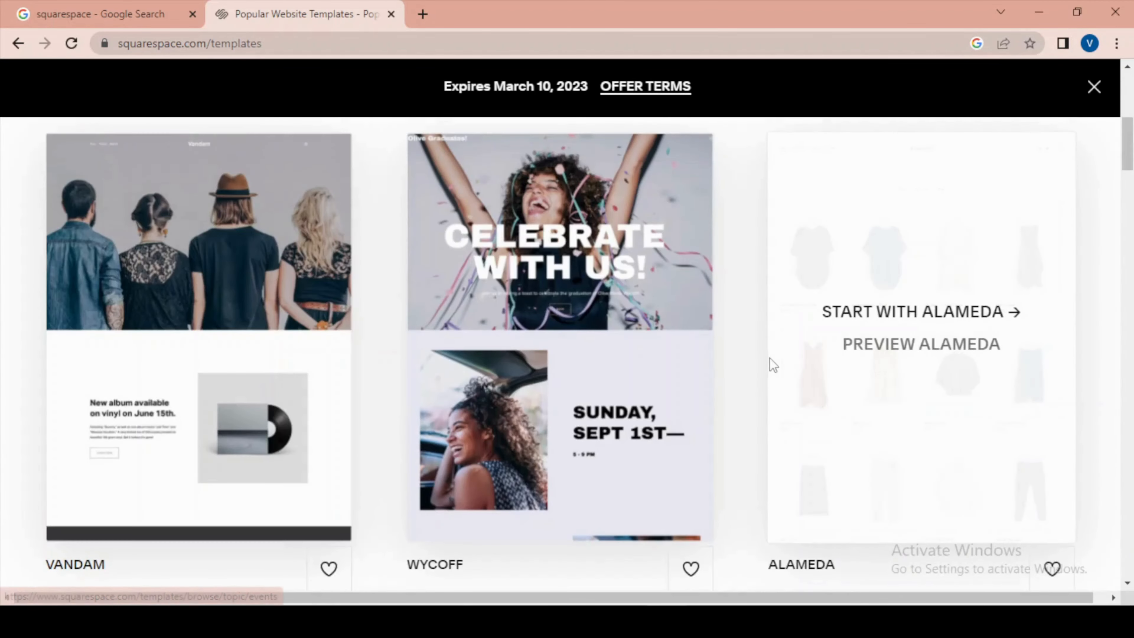
{"action": "scroll", "coordinate": [768, 358], "scroll_direction": "down", "scroll_amount": 1}
{"action": "scroll", "coordinate": [460, 330], "scroll_direction": "up", "scroll_amount": 8}
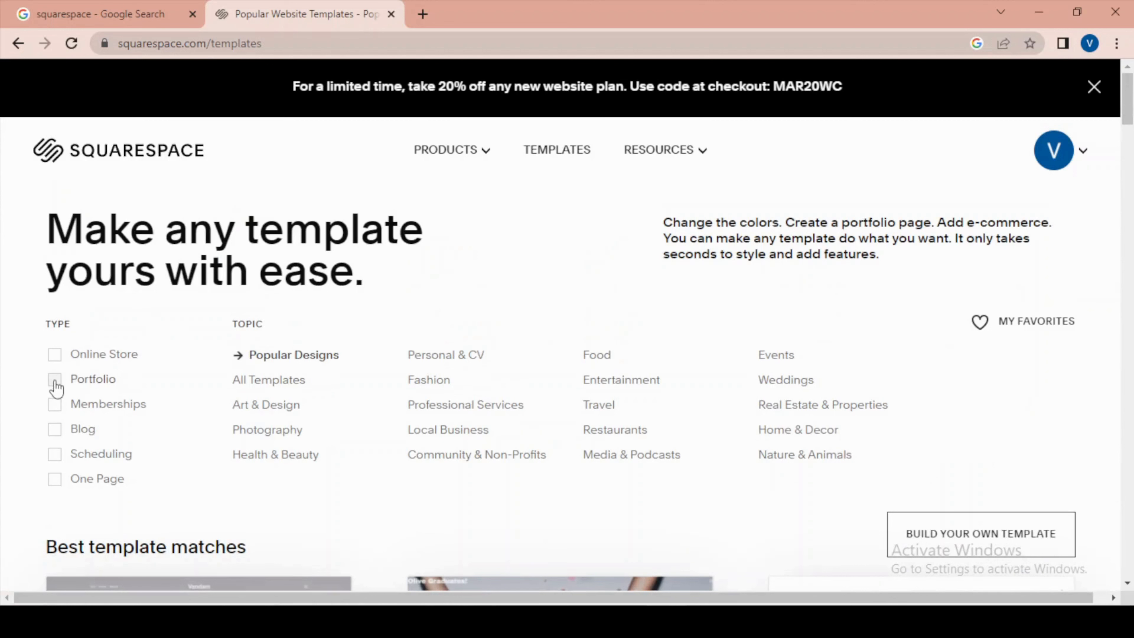
- Filter the templates by the Portfolio type and the Photography topic, and browse the matching designs
{"action": "left_click", "coordinate": [54, 383]}
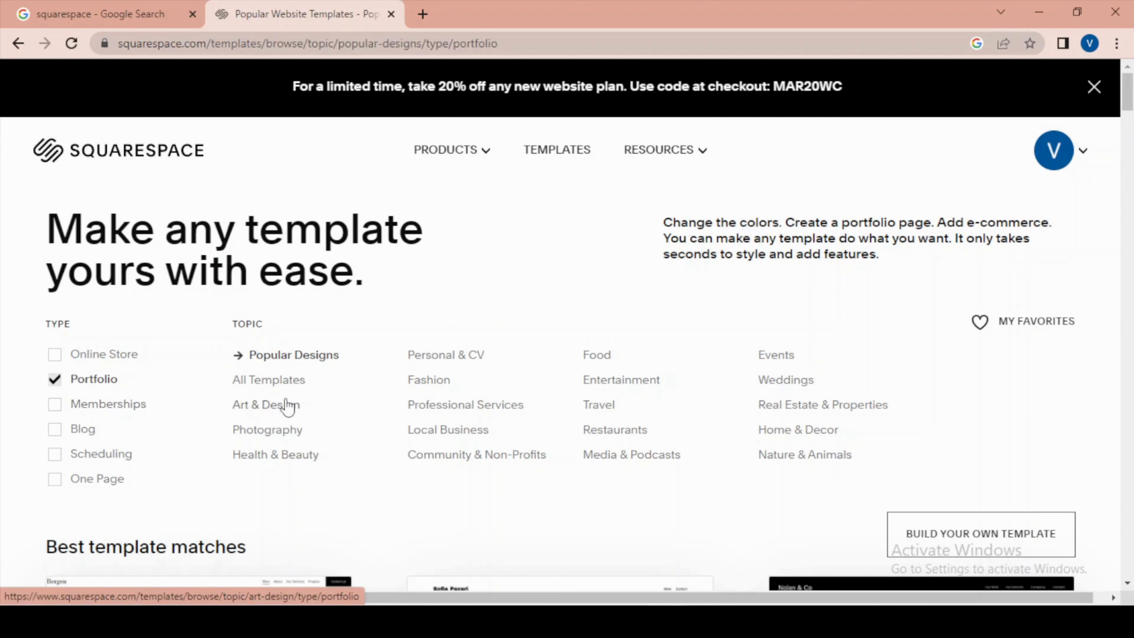
{"action": "left_click", "coordinate": [270, 432]}
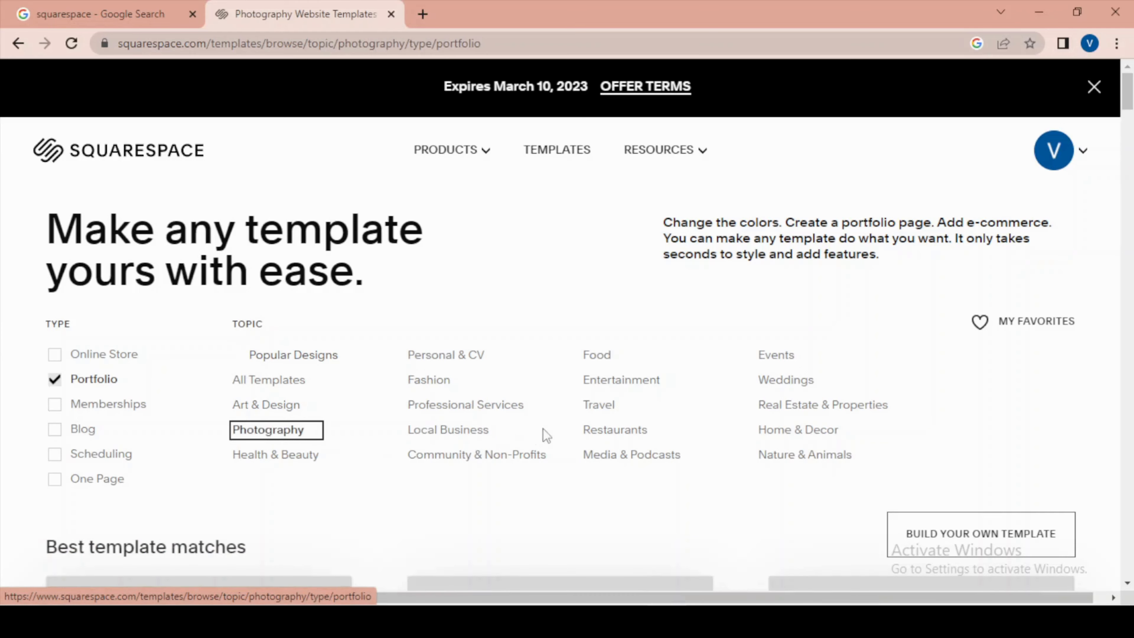
{"action": "scroll", "coordinate": [668, 399], "scroll_direction": "down", "scroll_amount": 10}
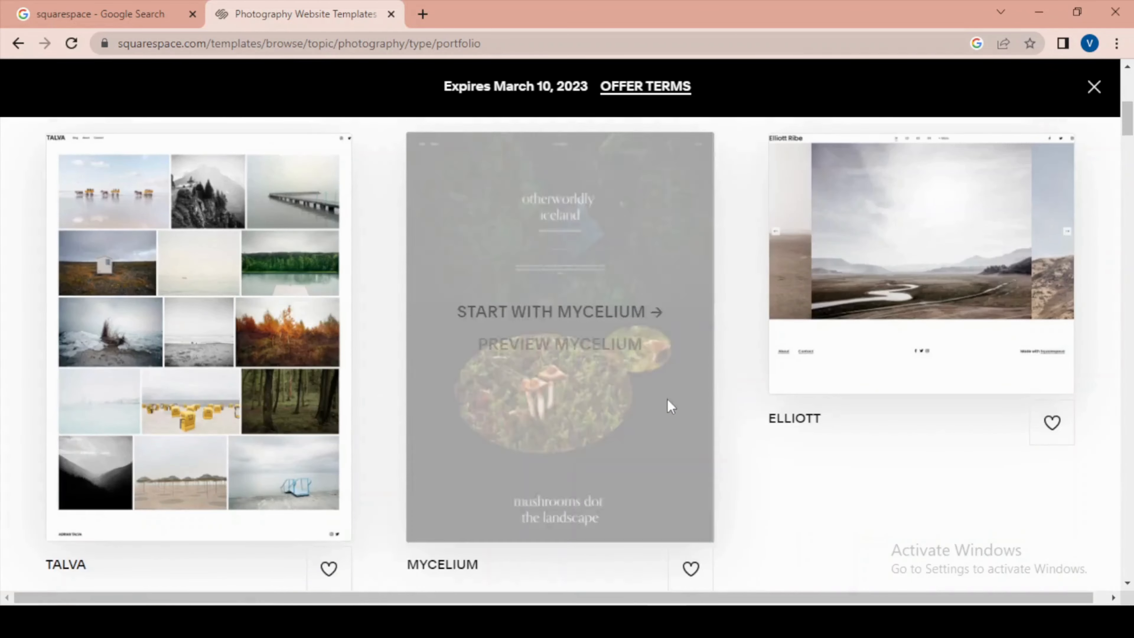
{"action": "scroll", "coordinate": [668, 400], "scroll_direction": "down", "scroll_amount": 5}
{"action": "scroll", "coordinate": [668, 400], "scroll_direction": "down", "scroll_amount": 15}
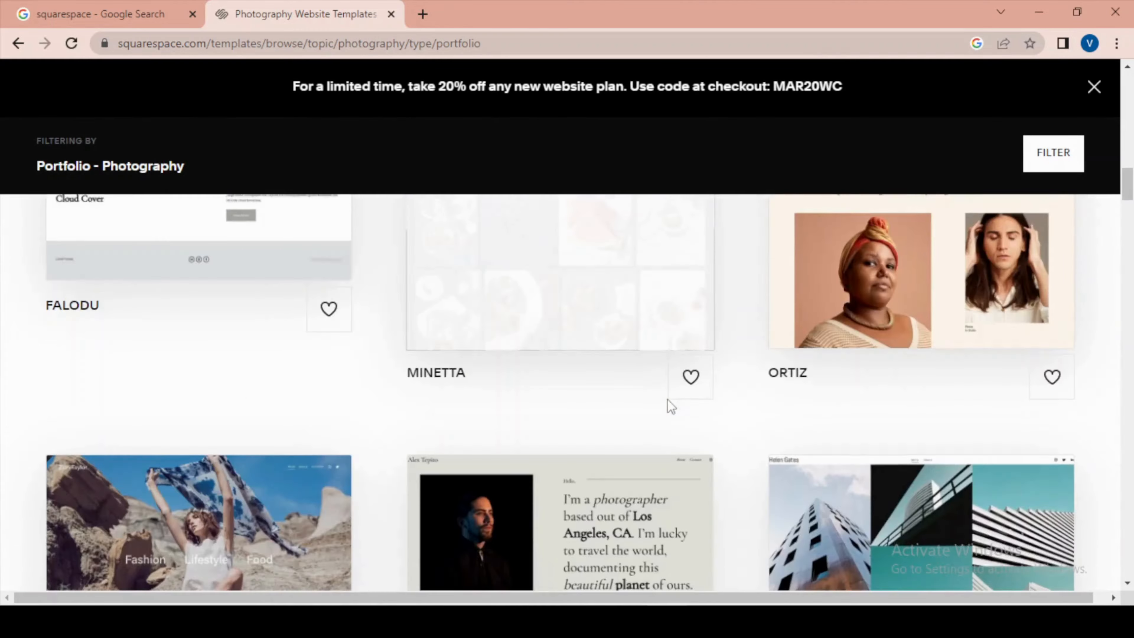
{"action": "scroll", "coordinate": [674, 406], "scroll_direction": "down", "scroll_amount": 12}
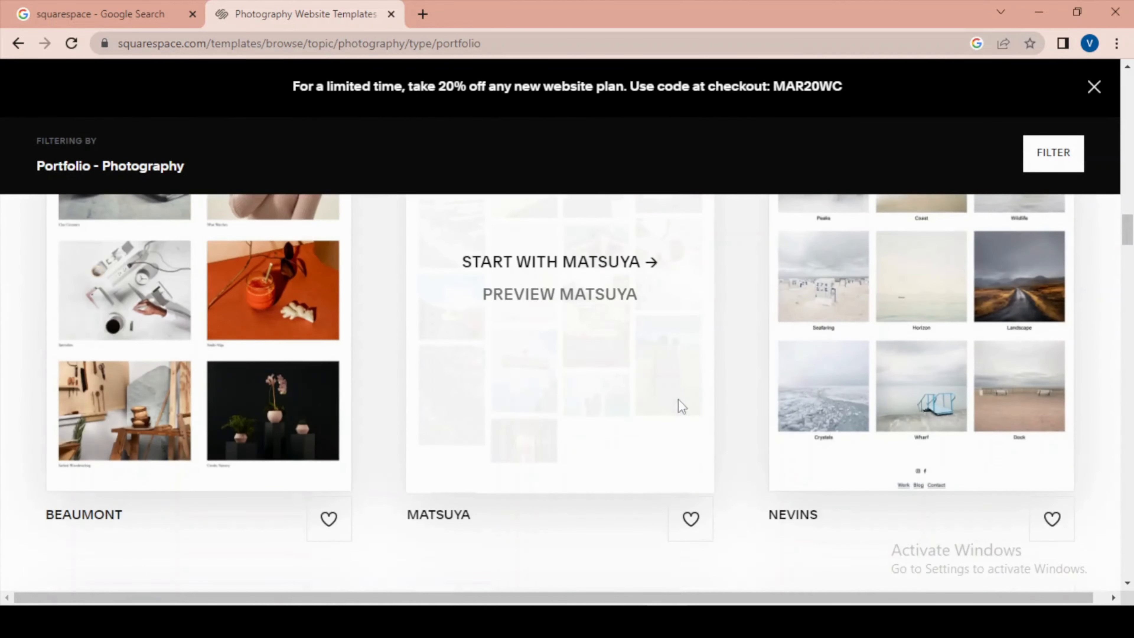
{"action": "scroll", "coordinate": [716, 407], "scroll_direction": "up", "scroll_amount": 20}
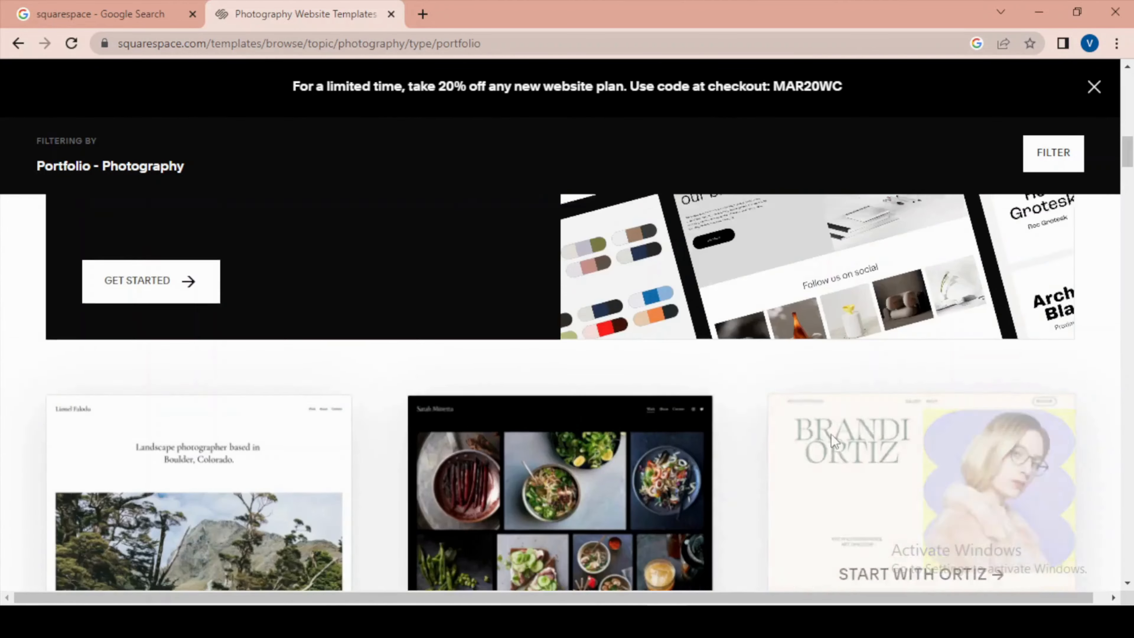
{"action": "scroll", "coordinate": [836, 442], "scroll_direction": "up", "scroll_amount": 5}
{"action": "scroll", "coordinate": [836, 442], "scroll_direction": "down", "scroll_amount": 12}
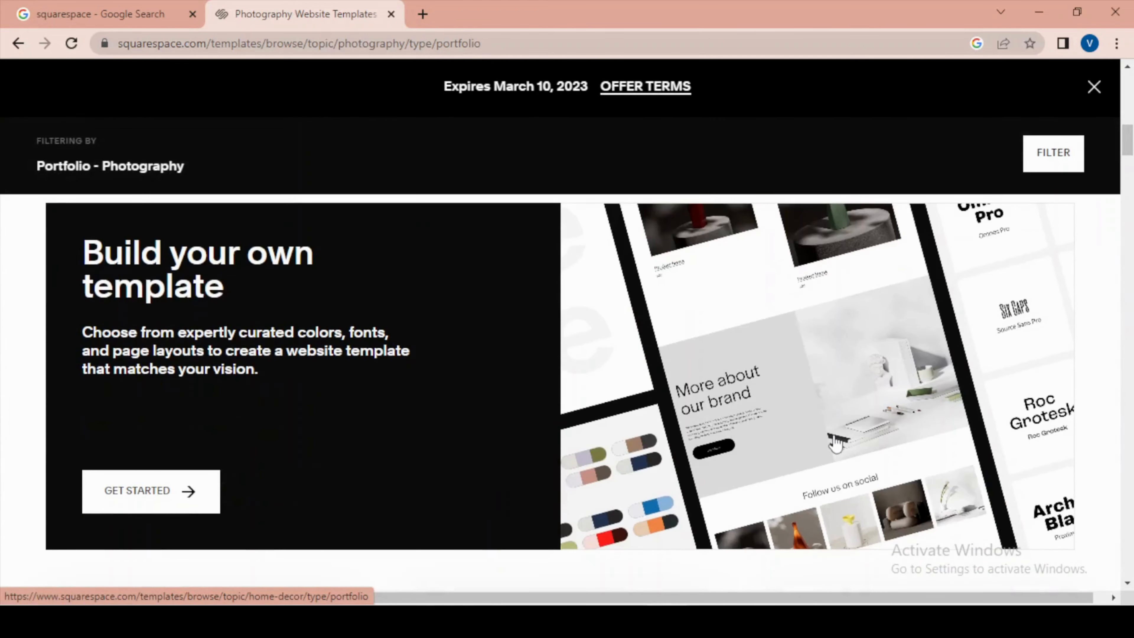
{"action": "scroll", "coordinate": [836, 441], "scroll_direction": "down", "scroll_amount": 12}
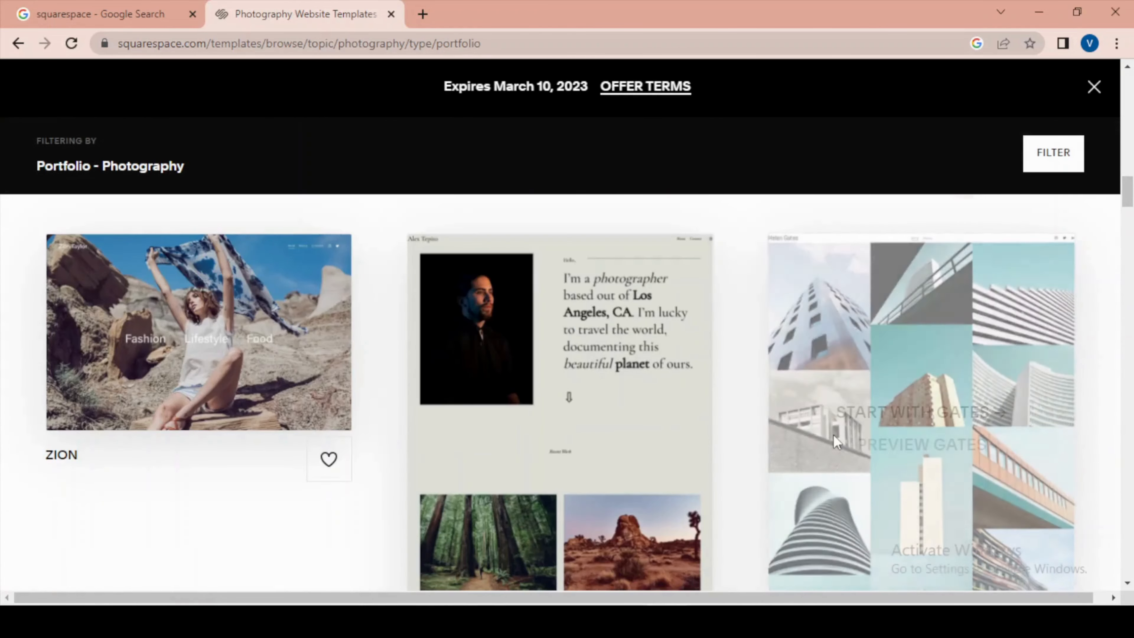
{"action": "scroll", "coordinate": [836, 442], "scroll_direction": "down", "scroll_amount": 7}
{"action": "scroll", "coordinate": [804, 446], "scroll_direction": "up", "scroll_amount": 7}
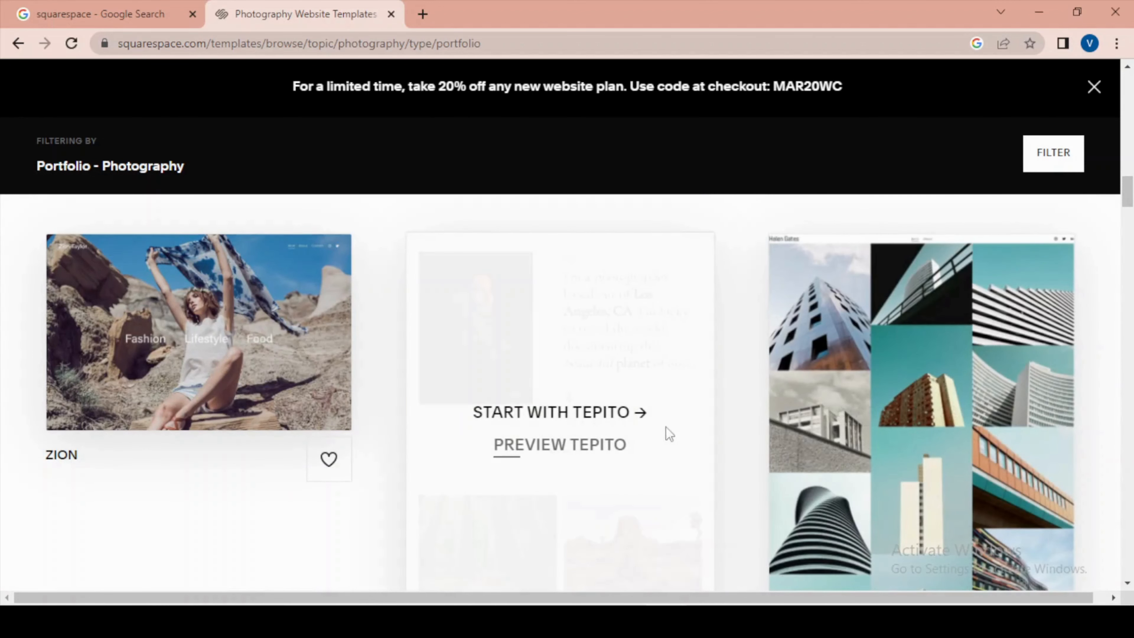
- Preview the Tepito template and look through its demo site in a separate tab, closing that tab when done
{"action": "left_click", "coordinate": [543, 450]}
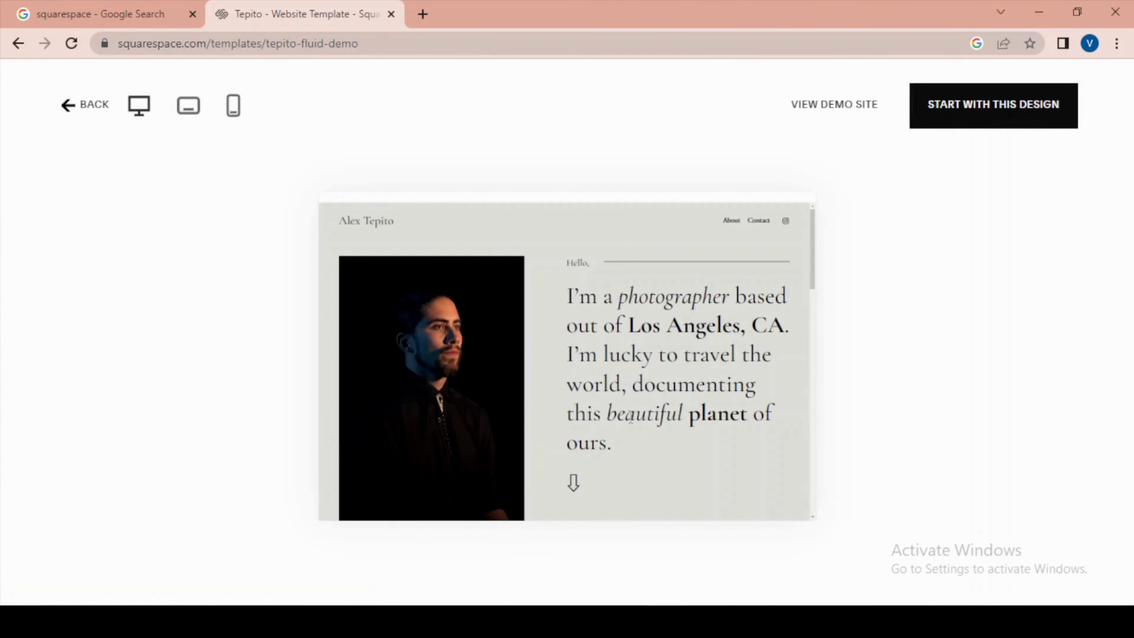
{"action": "mouse_move", "coordinate": [813, 274]}
{"action": "left_mouse_down"}
{"action": "mouse_move", "coordinate": [786, 289]}
{"action": "mouse_move", "coordinate": [799, 275]}
{"action": "left_mouse_up"}
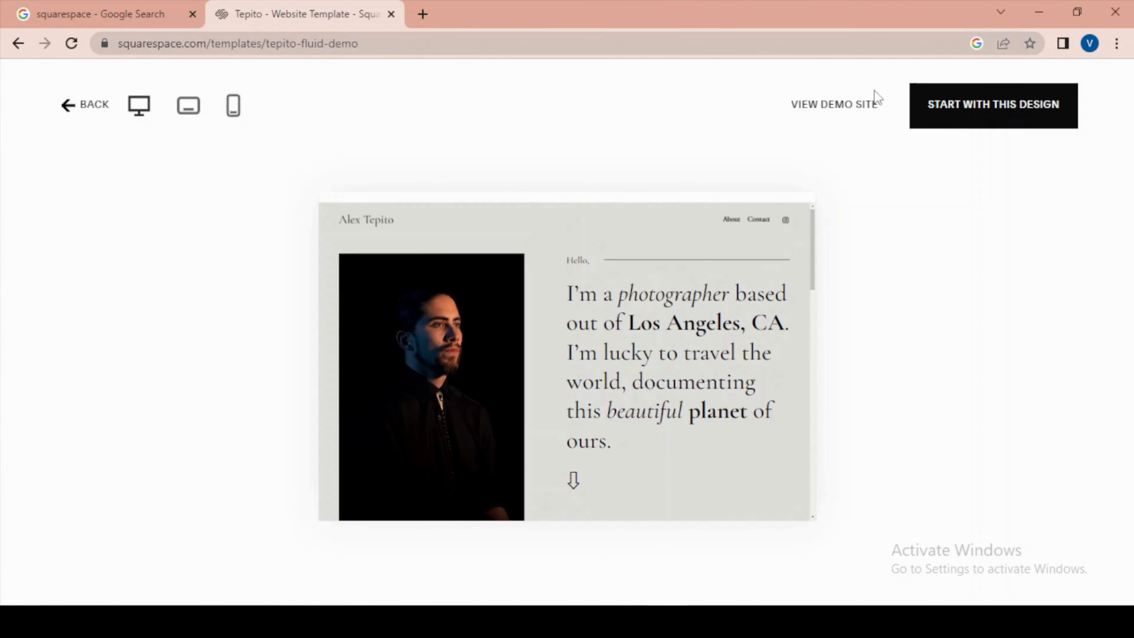
{"action": "right_click", "coordinate": [843, 104]}
{"action": "left_click", "coordinate": [901, 114]}
{"action": "left_click", "coordinate": [474, 6]}
{"action": "scroll", "coordinate": [587, 233], "scroll_direction": "down", "scroll_amount": 15}
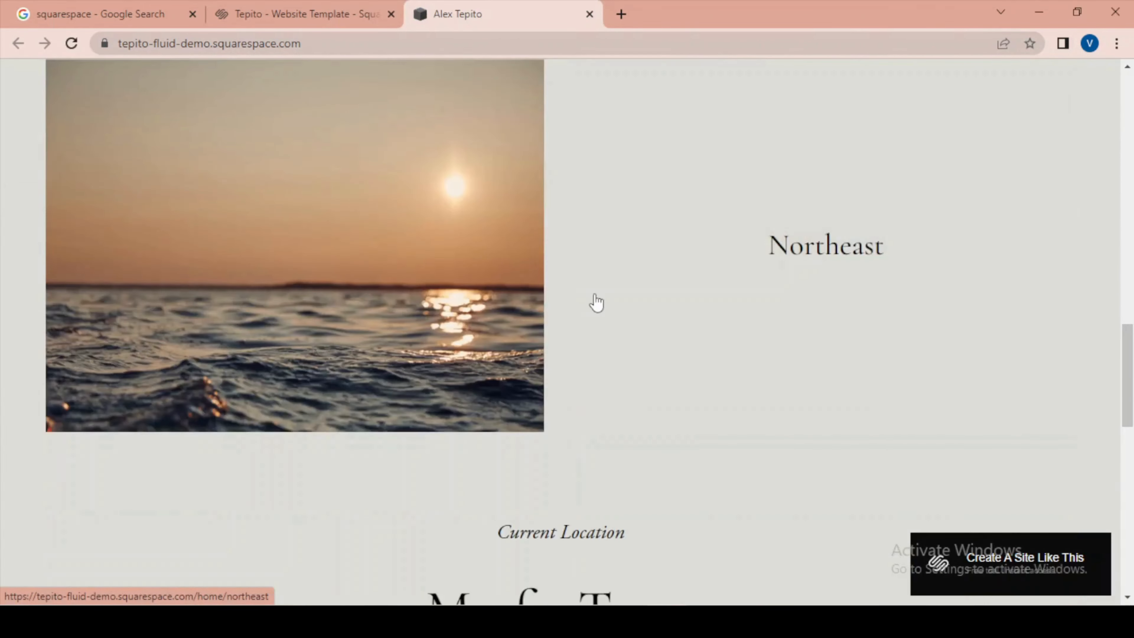
{"action": "scroll", "coordinate": [596, 303], "scroll_direction": "up", "scroll_amount": 15}
{"action": "left_click", "coordinate": [589, 14]}
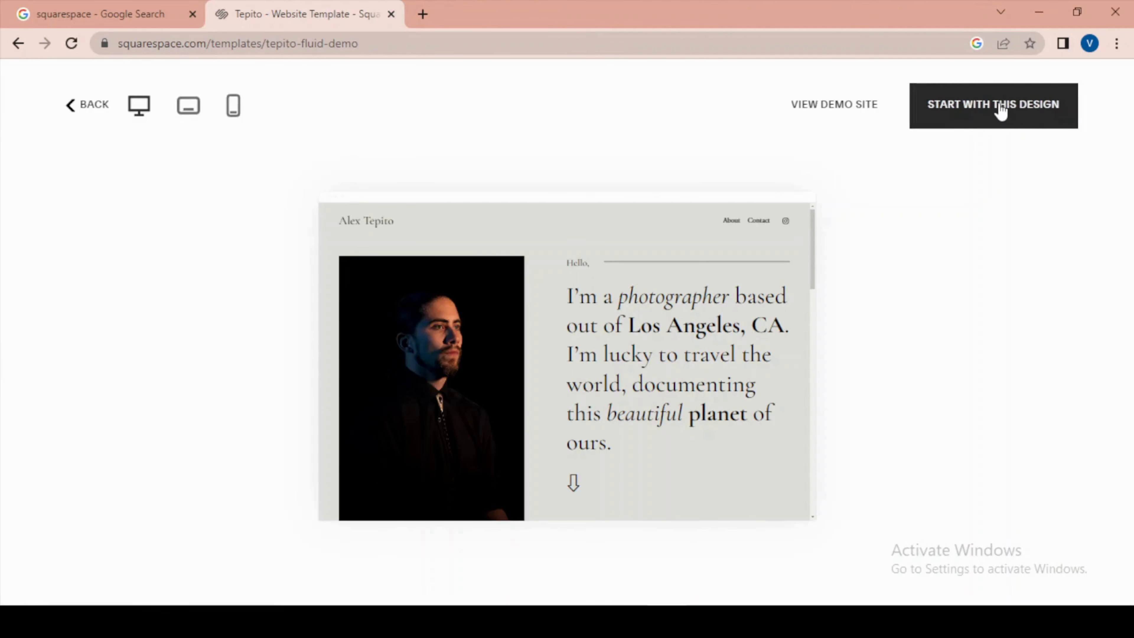
- Start a new site from the previewed Tepito design and give it the title "my portfolio"
{"action": "left_click", "coordinate": [985, 109]}
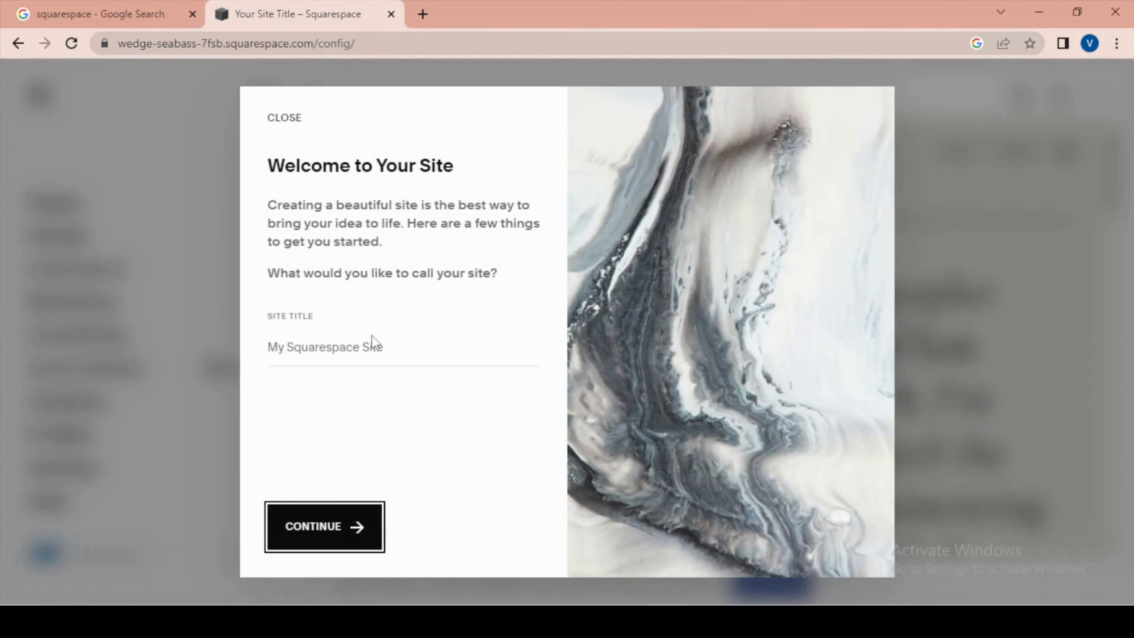
{"action": "left_click", "coordinate": [383, 348]}
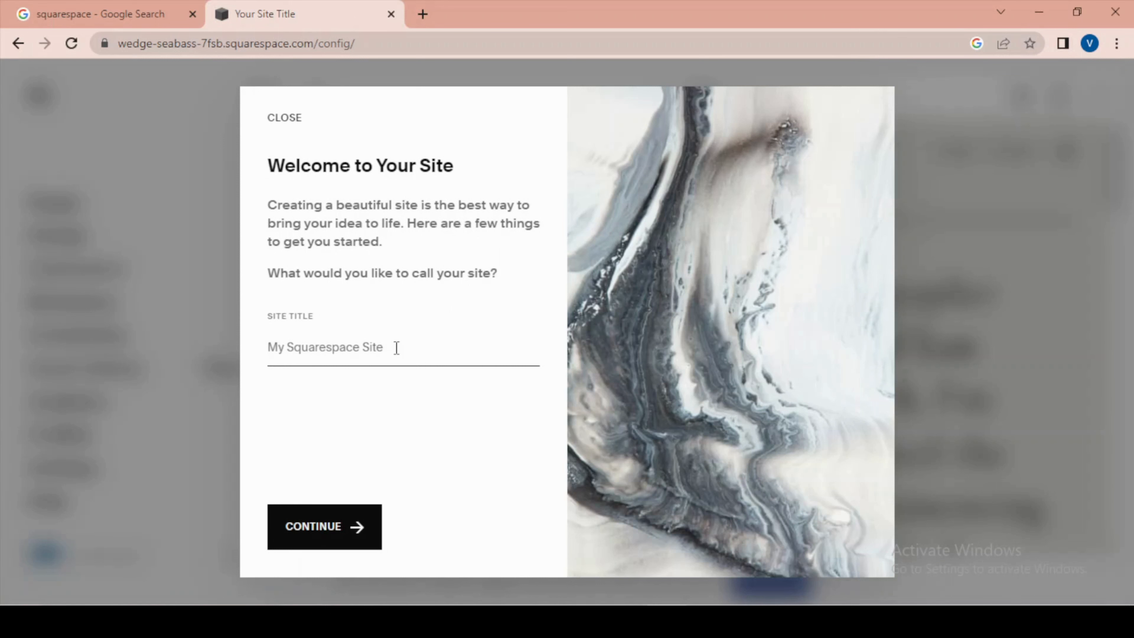
{"action": "type", "text": "my portfolio"}
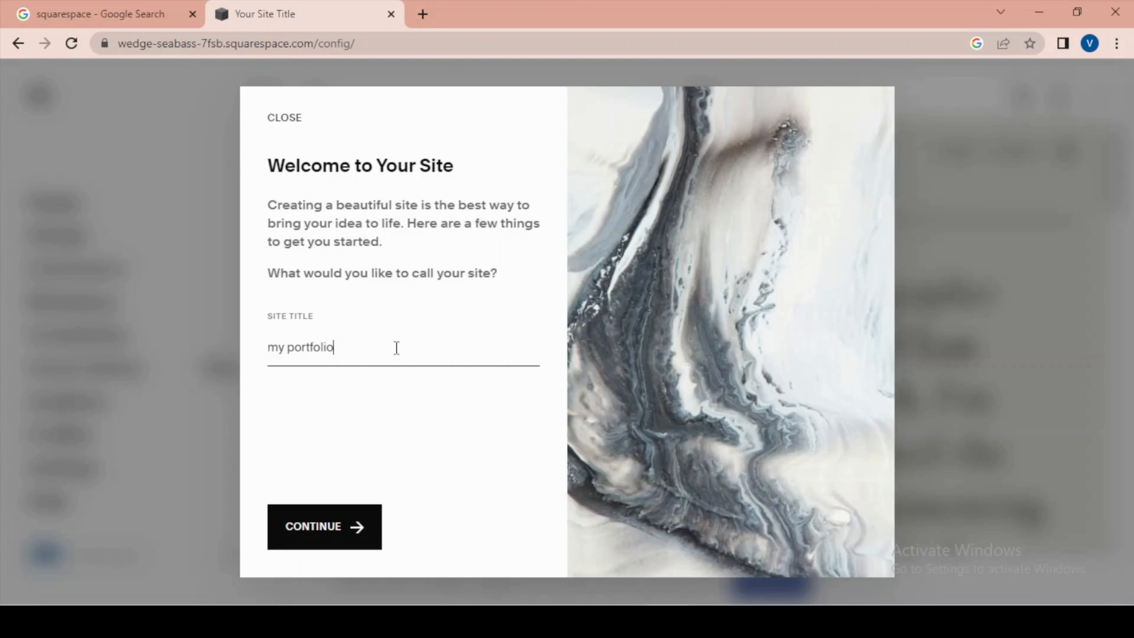
{"action": "left_click", "coordinate": [333, 534]}
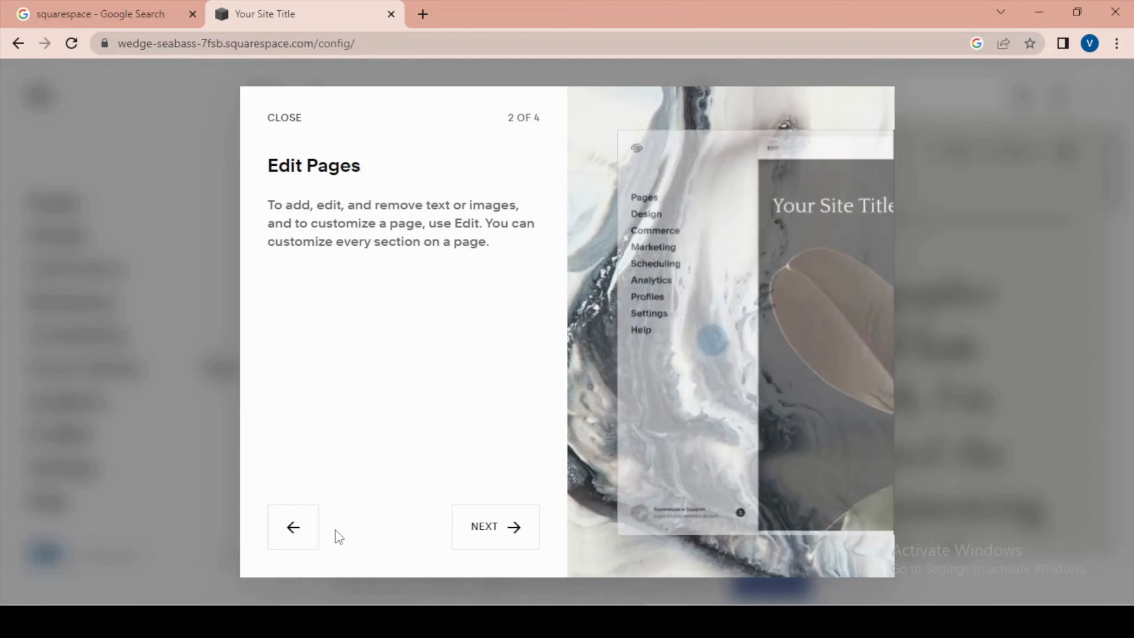
- Go through the remaining pages of the welcome guide and finish it
{"action": "left_click", "coordinate": [504, 533]}
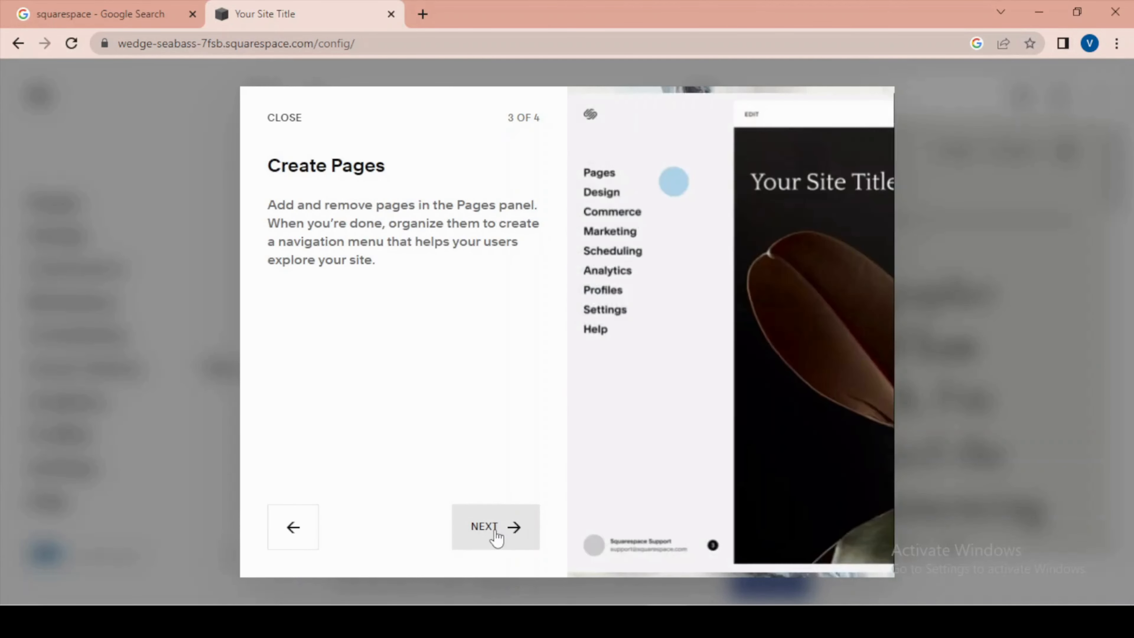
{"action": "left_click", "coordinate": [496, 536]}
{"action": "left_click", "coordinate": [495, 532]}
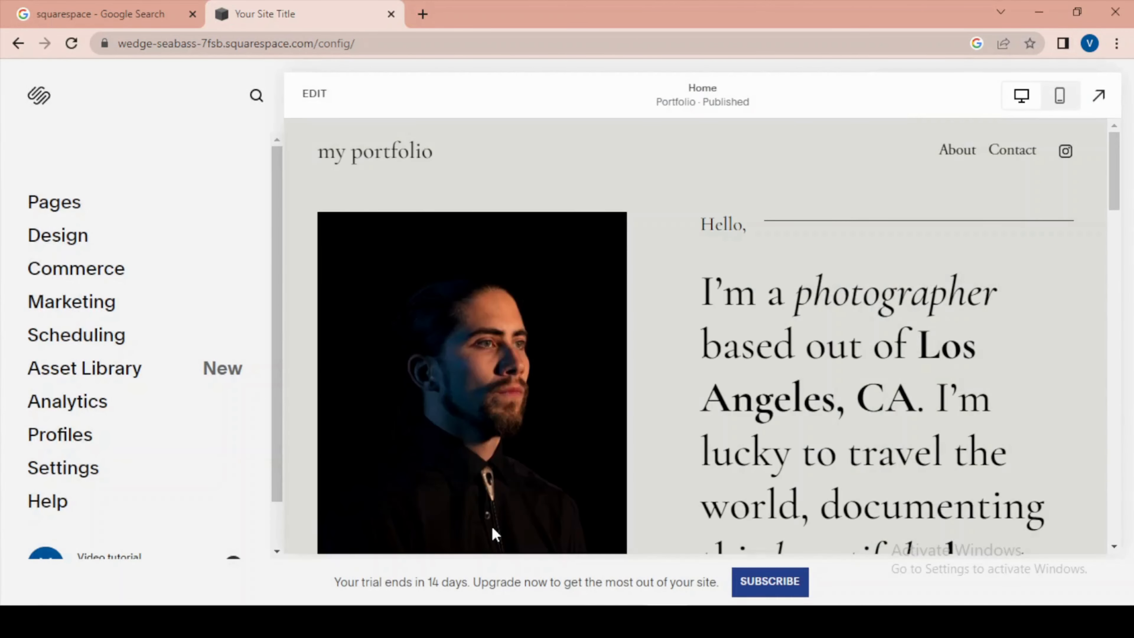
- Examine the new site's home page preview and the dashboard's list of site management sections
{"action": "scroll", "coordinate": [764, 304], "scroll_direction": "down", "scroll_amount": 3}
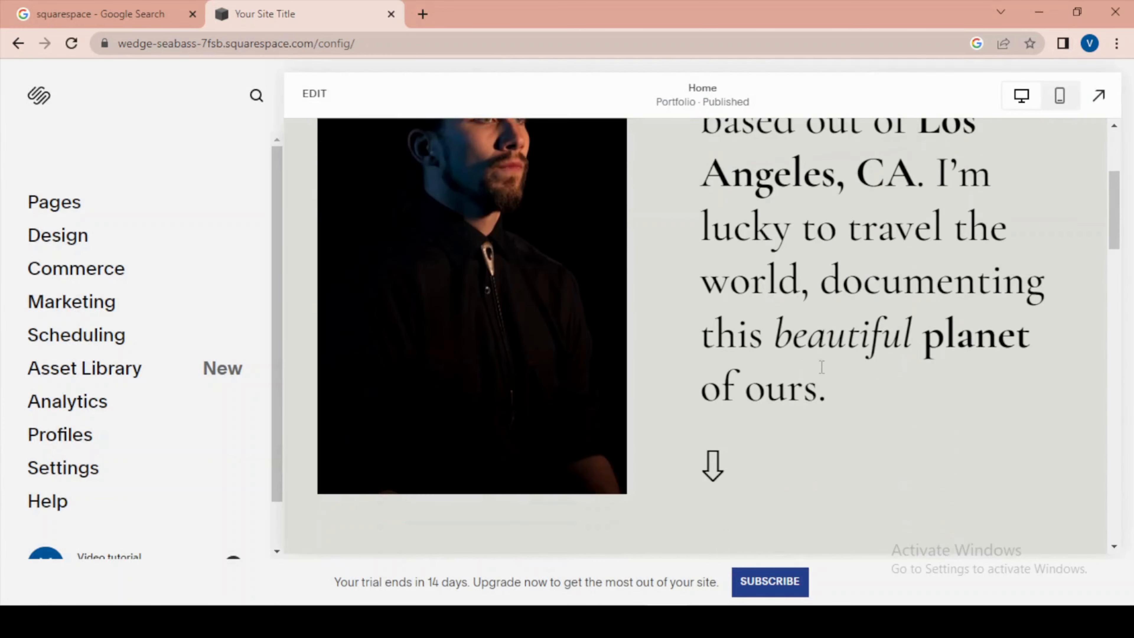
{"action": "scroll", "coordinate": [821, 366], "scroll_direction": "up", "scroll_amount": 5}
{"action": "scroll", "coordinate": [592, 246], "scroll_direction": "down", "scroll_amount": 10}
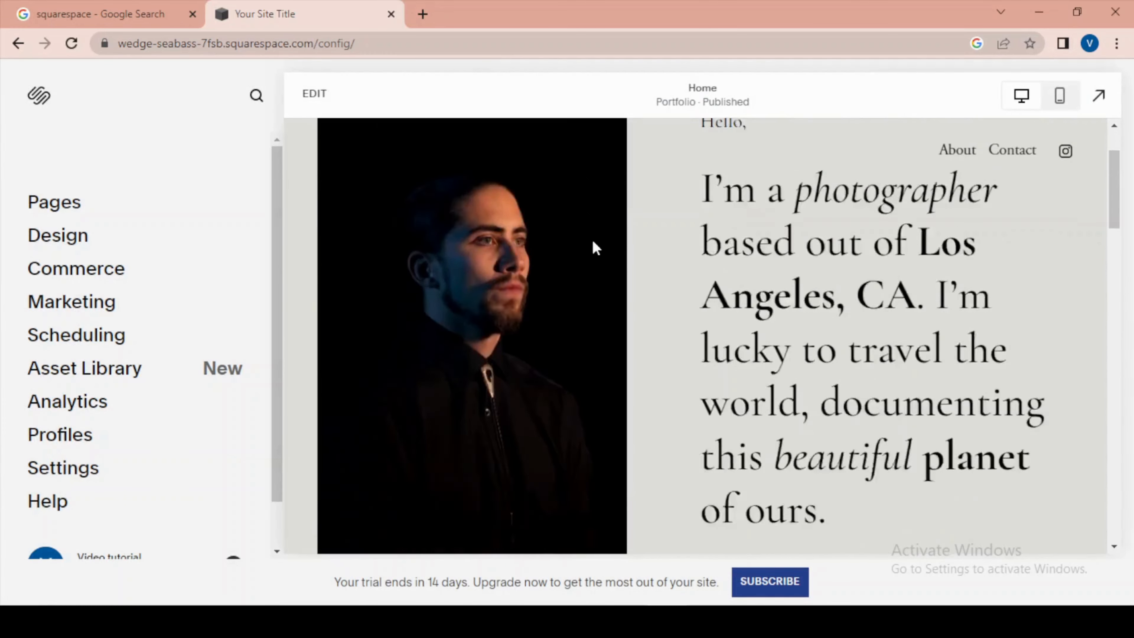
{"action": "scroll", "coordinate": [811, 315], "scroll_direction": "up", "scroll_amount": 10}
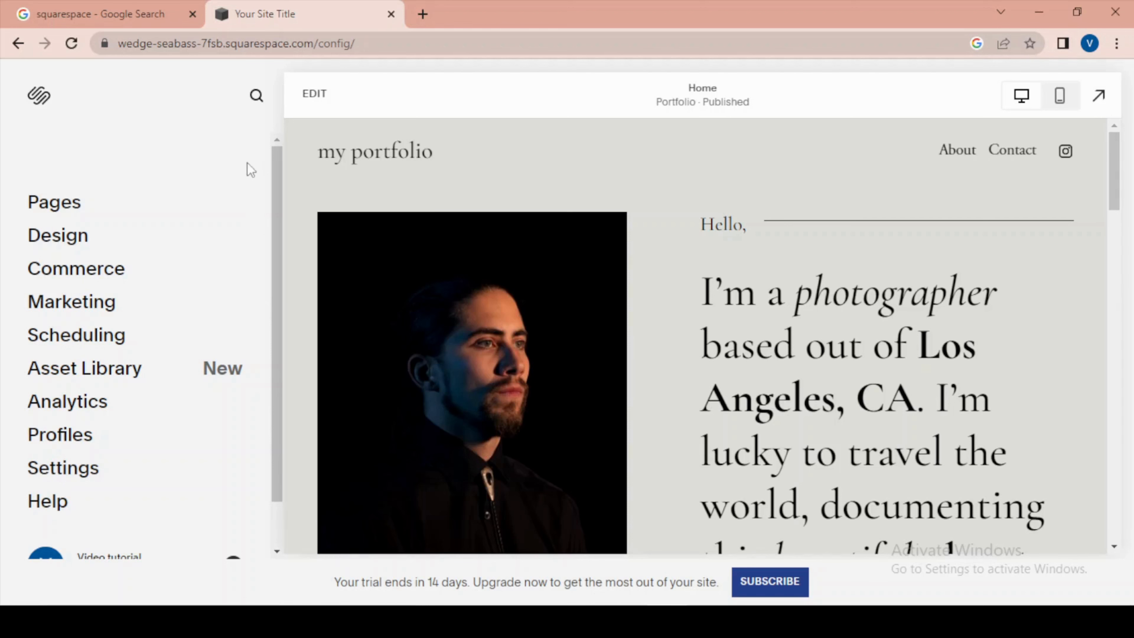
{"action": "scroll", "coordinate": [245, 169], "scroll_direction": "down", "scroll_amount": 2}
{"action": "scroll", "coordinate": [896, 377], "scroll_direction": "down", "scroll_amount": 5}
{"action": "scroll", "coordinate": [897, 373], "scroll_direction": "up", "scroll_amount": 4}
{"action": "scroll", "coordinate": [897, 372], "scroll_direction": "up", "scroll_amount": 1}
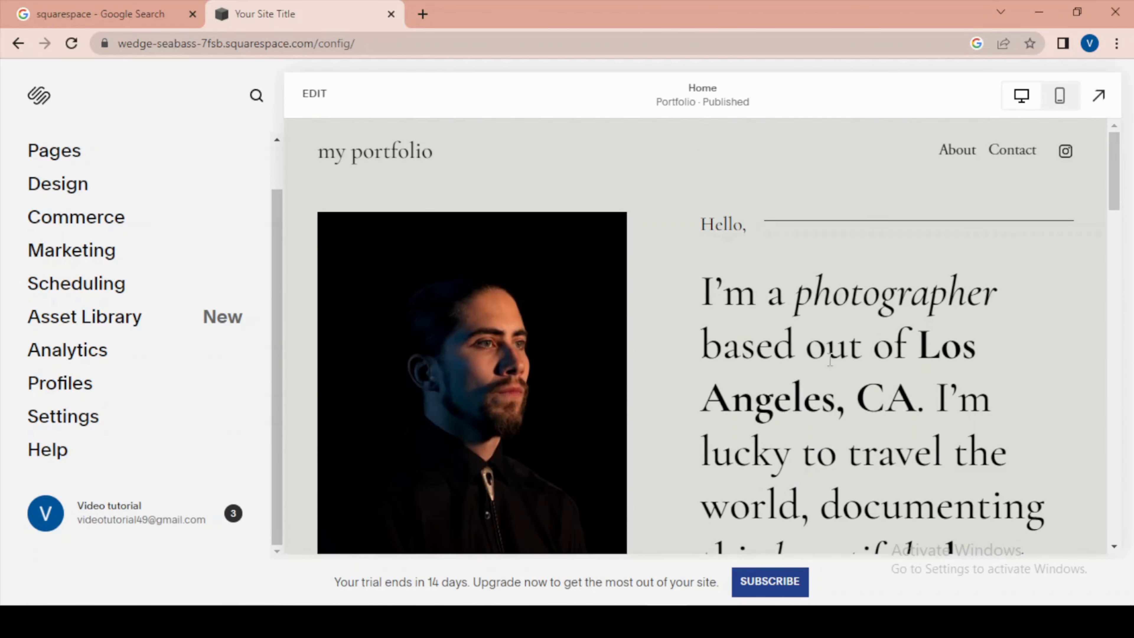
- Put the Home page into editing mode and look over its sections
{"action": "left_click", "coordinate": [315, 95]}
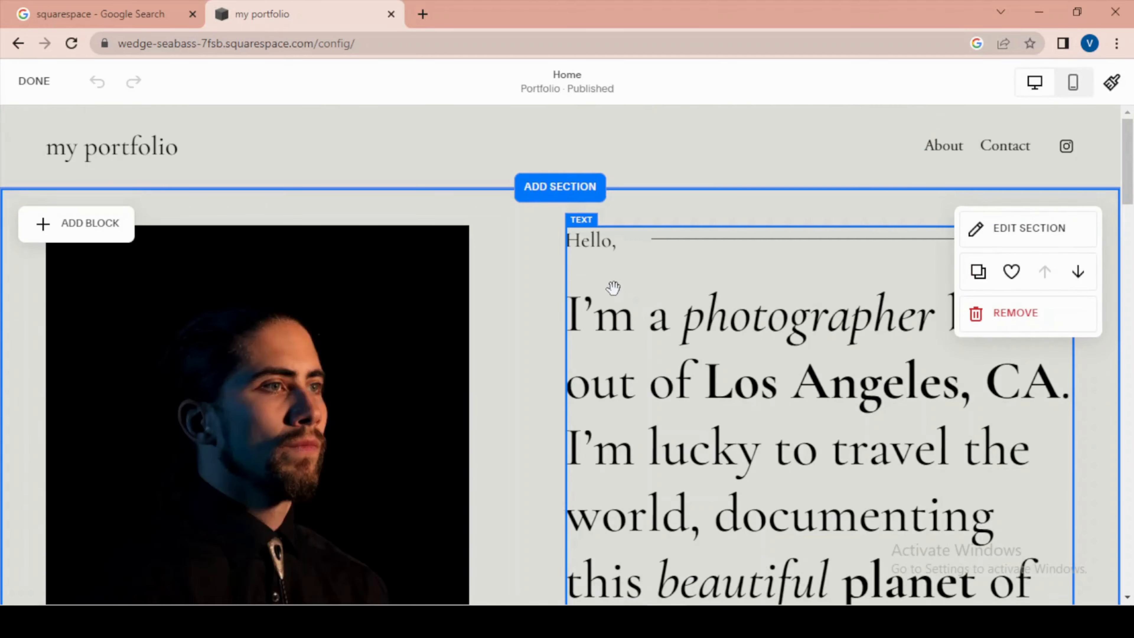
{"action": "scroll", "coordinate": [612, 286], "scroll_direction": "down", "scroll_amount": 15}
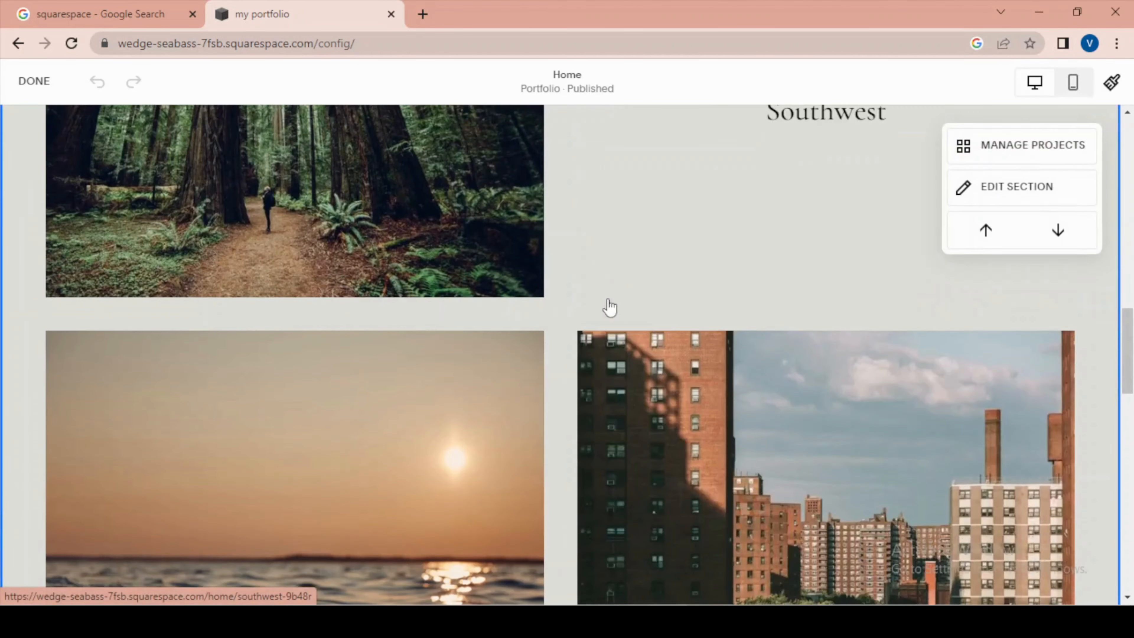
{"action": "scroll", "coordinate": [570, 380], "scroll_direction": "up", "scroll_amount": 5}
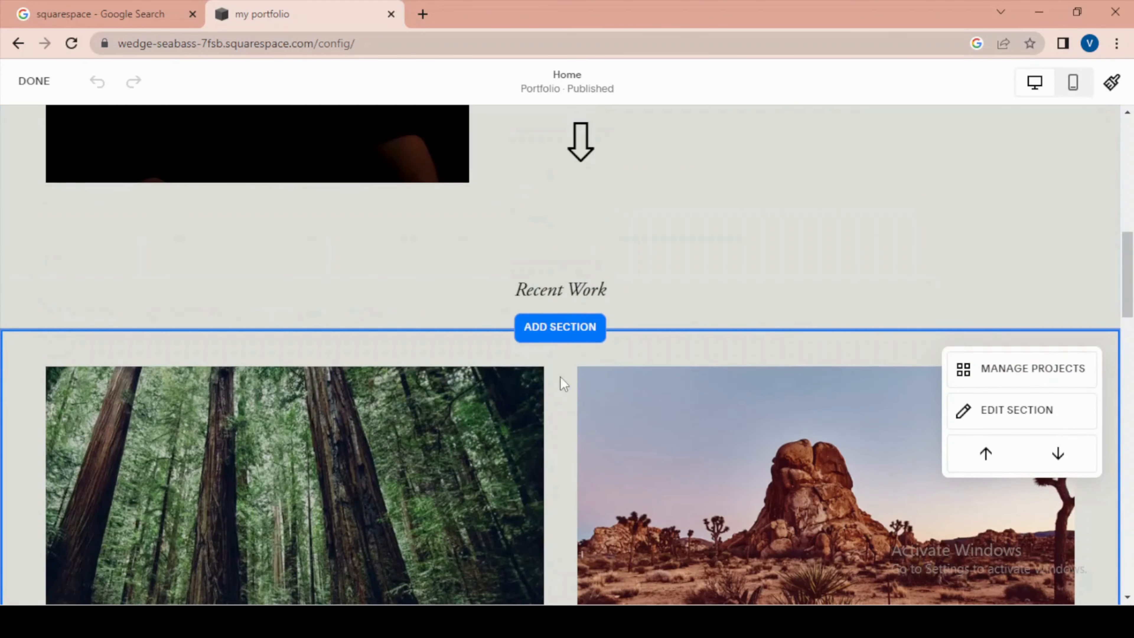
{"action": "scroll", "coordinate": [583, 343], "scroll_direction": "up", "scroll_amount": 8}
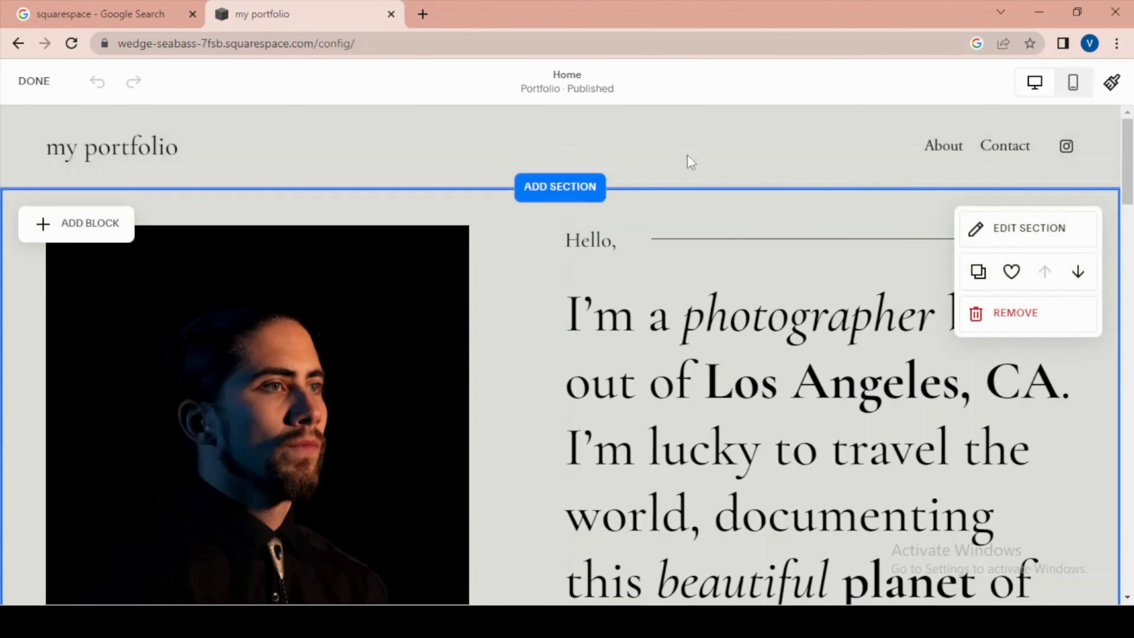
{"action": "mouse_move", "coordinate": [319, 152]}
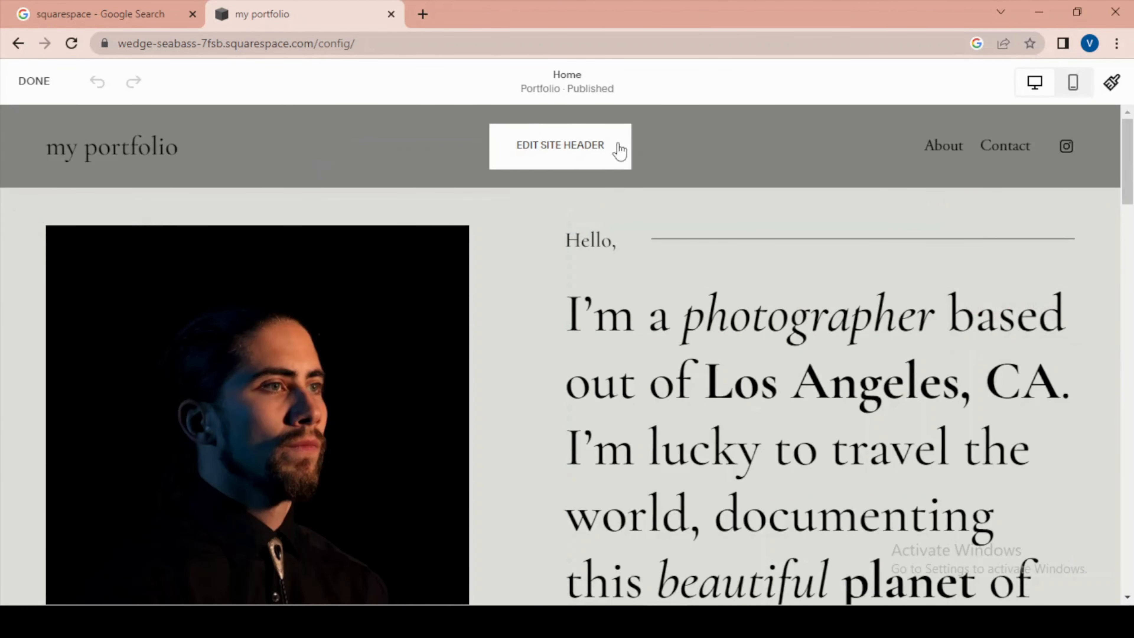
{"action": "left_click", "coordinate": [574, 152]}
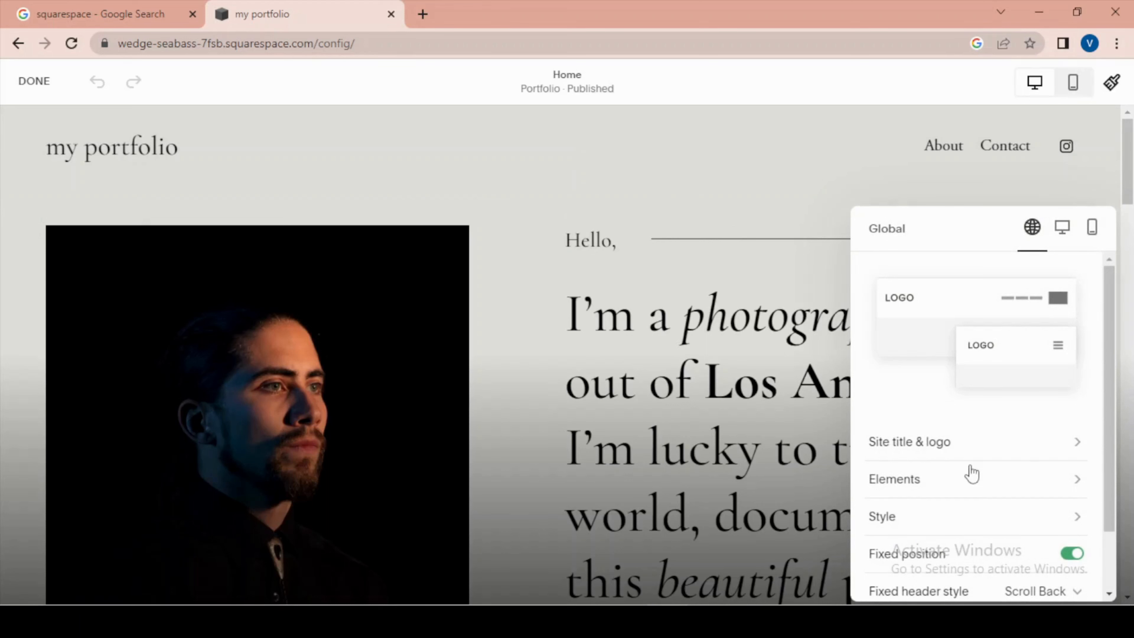
{"action": "left_click", "coordinate": [968, 448]}
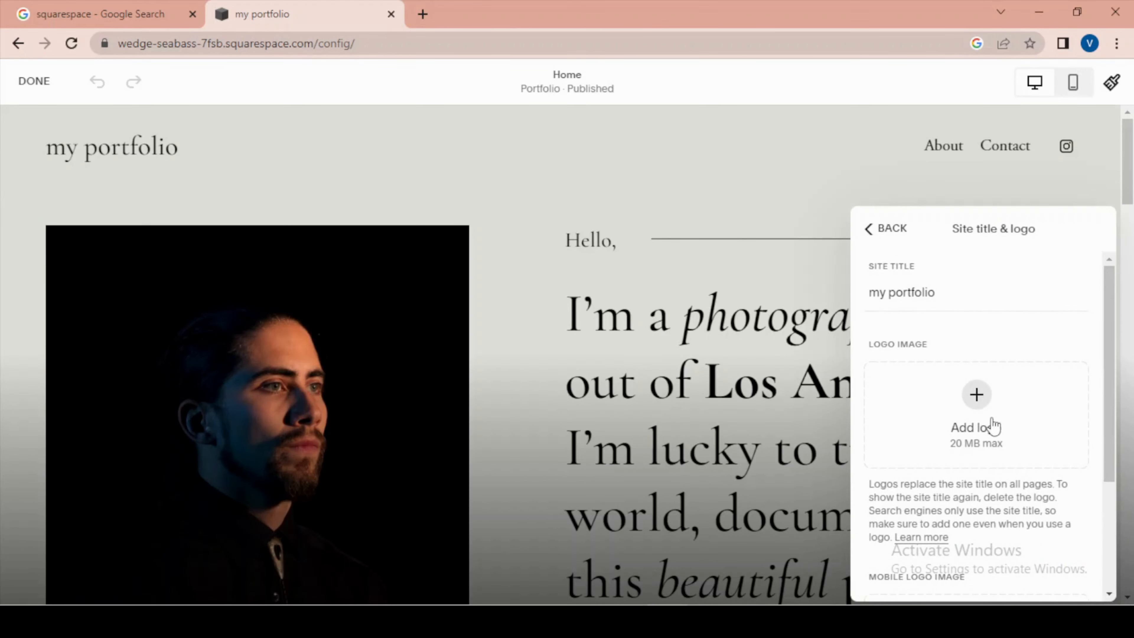
{"action": "left_click", "coordinate": [975, 407]}
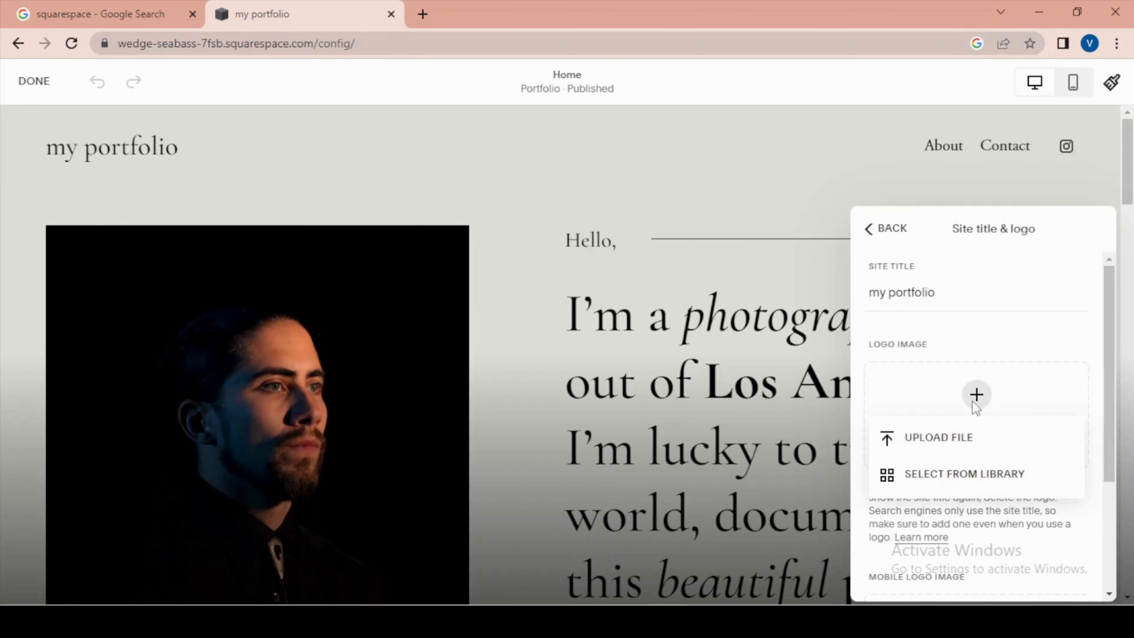
{"action": "left_click", "coordinate": [946, 444]}
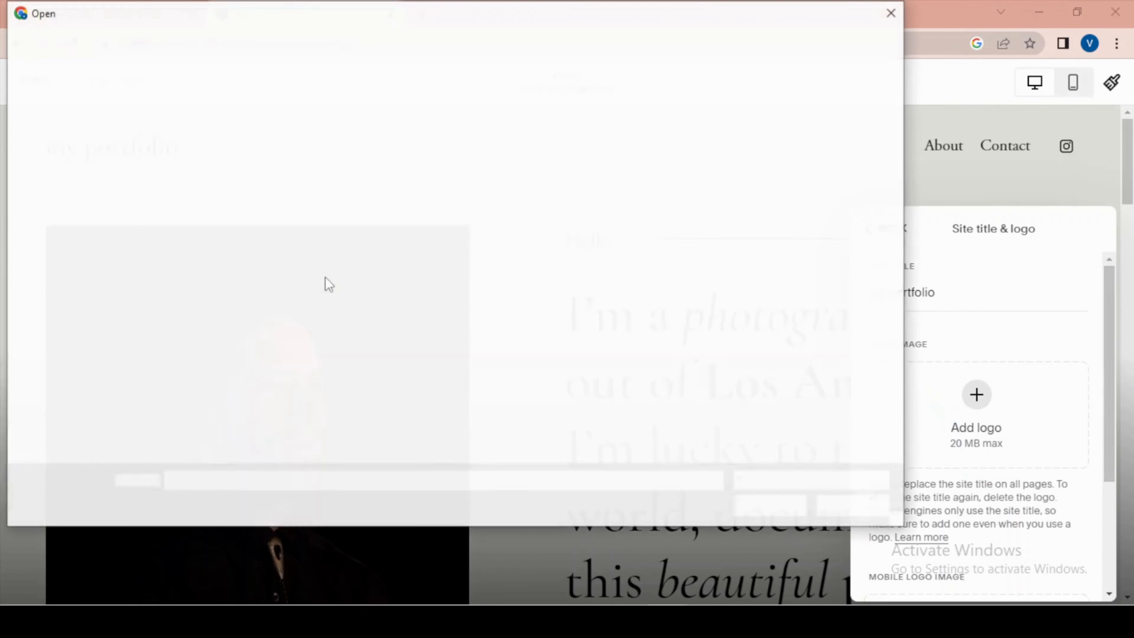
{"action": "left_click", "coordinate": [75, 242]}
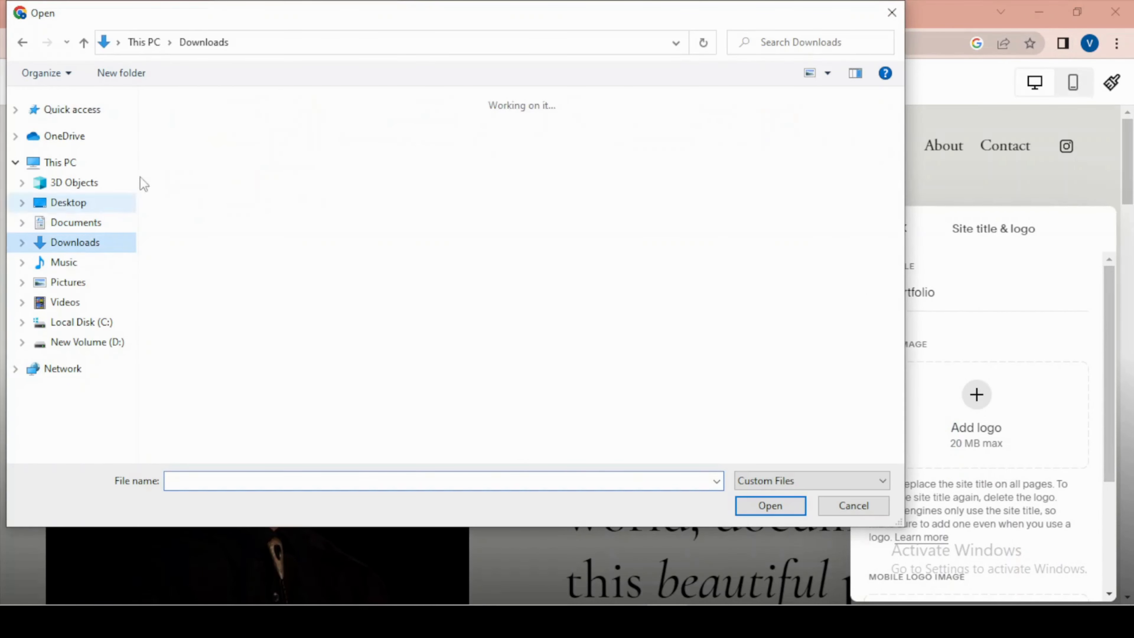
{"action": "left_click", "coordinate": [207, 170]}
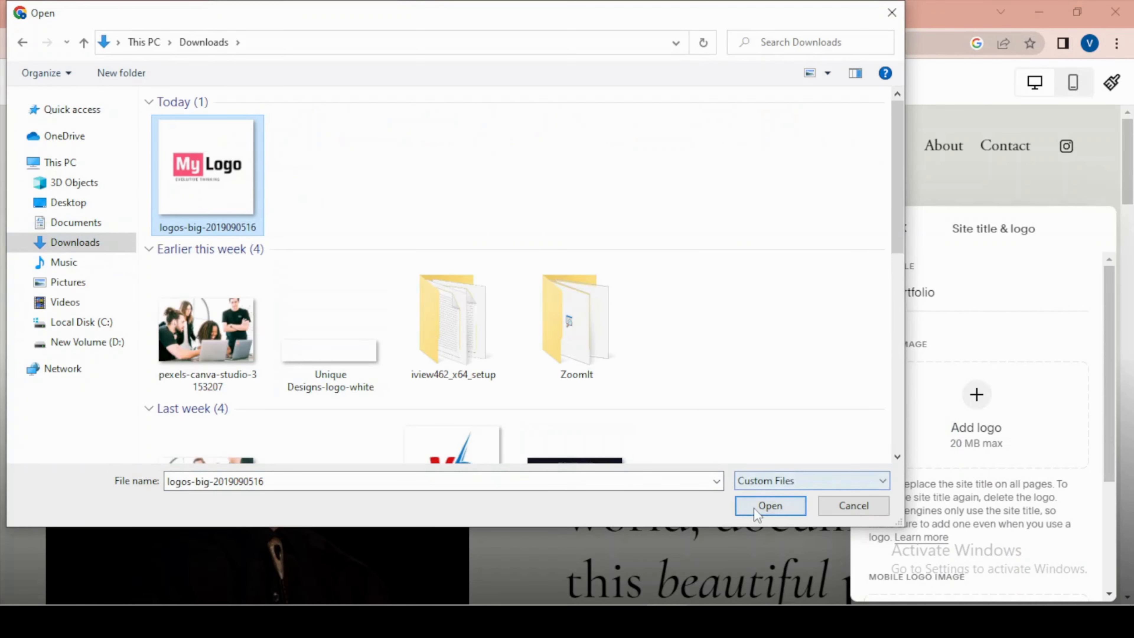
{"action": "left_click", "coordinate": [768, 505]}
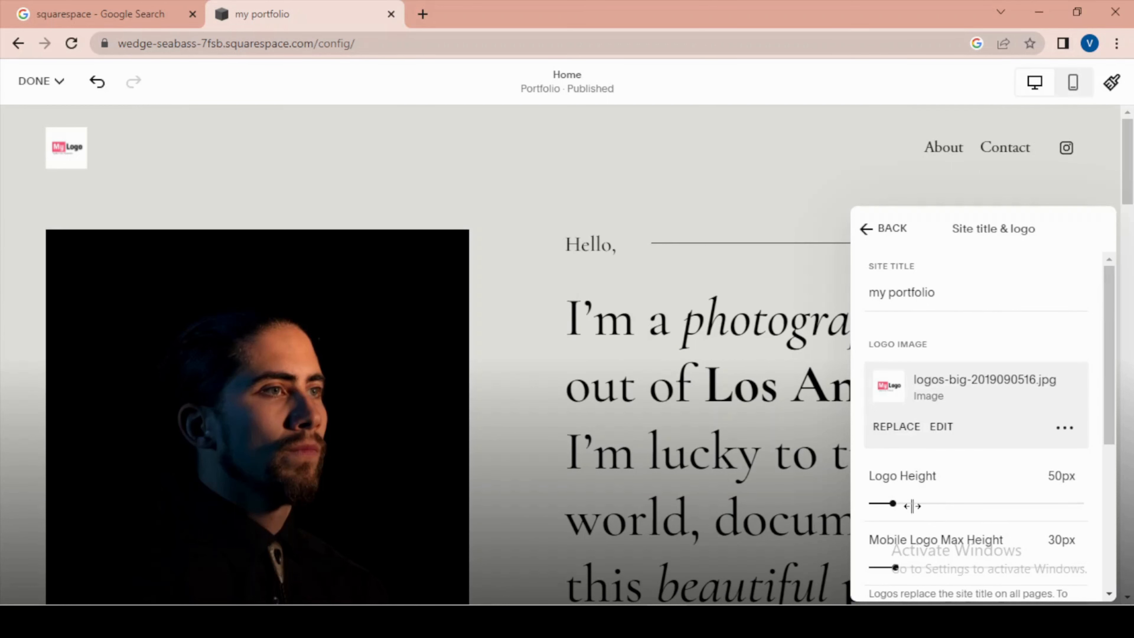
- Set the header logo's height to 118px and its mobile max height to 36px
{"action": "left_click_drag", "start_coordinate": [911, 505], "coordinate": [939, 501]}
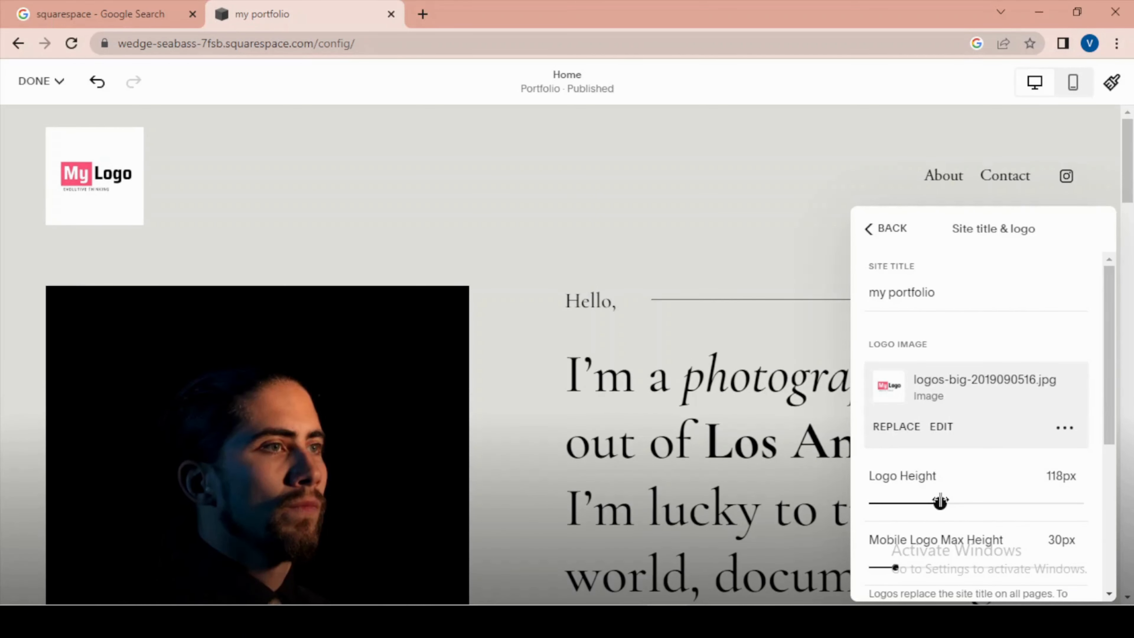
{"action": "scroll", "coordinate": [942, 502], "scroll_direction": "down", "scroll_amount": 5}
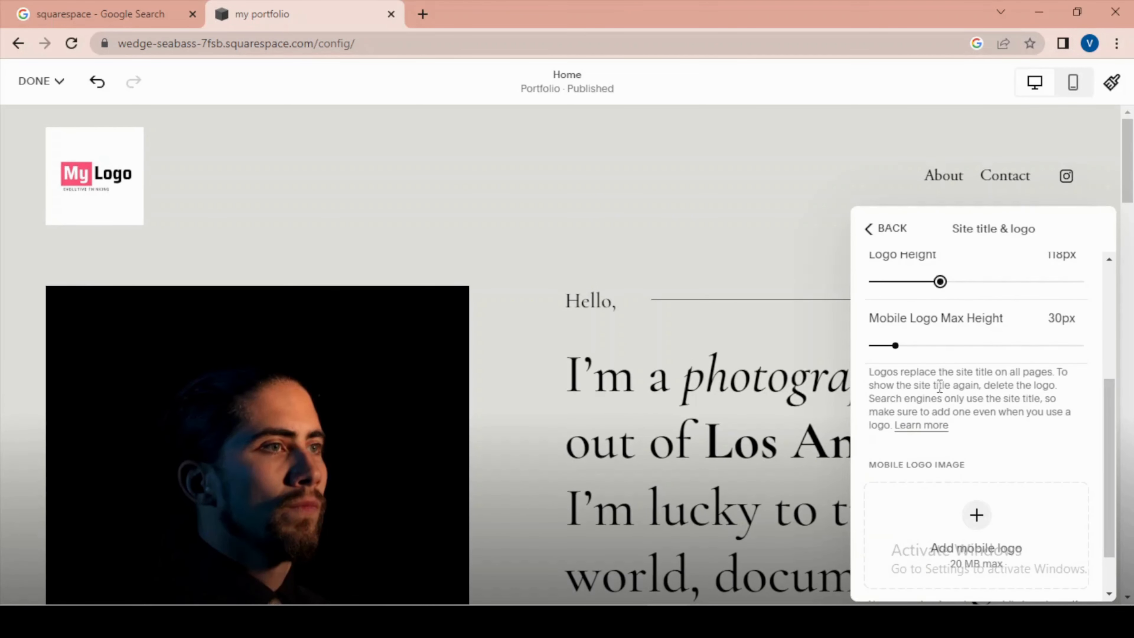
{"action": "scroll", "coordinate": [945, 405], "scroll_direction": "up", "scroll_amount": 5}
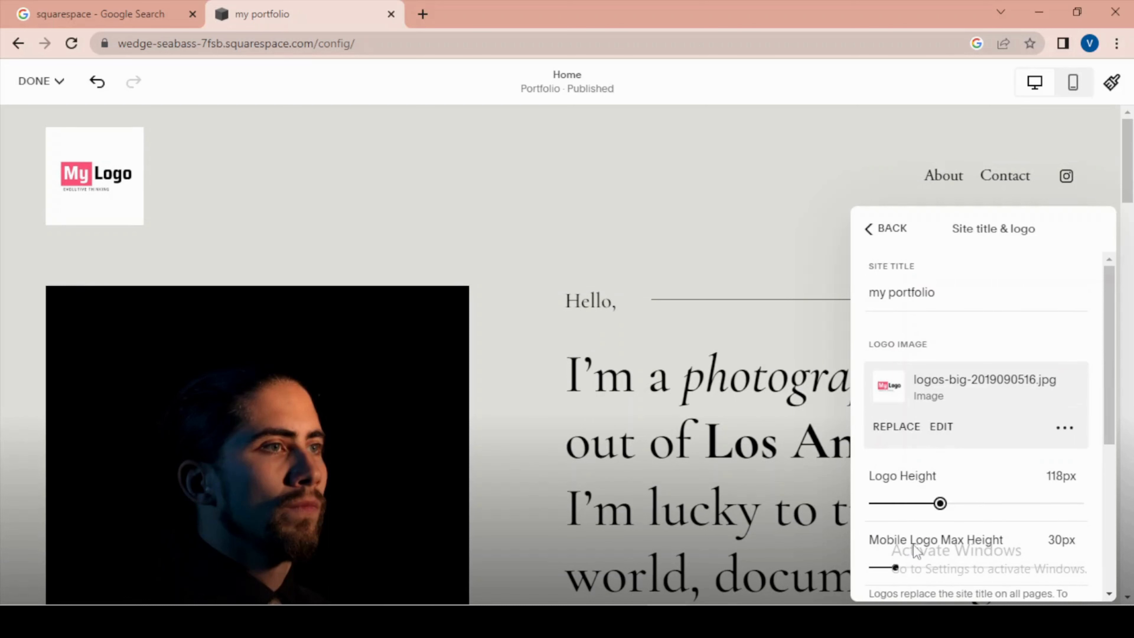
{"action": "scroll", "coordinate": [911, 561], "scroll_direction": "down", "scroll_amount": 5}
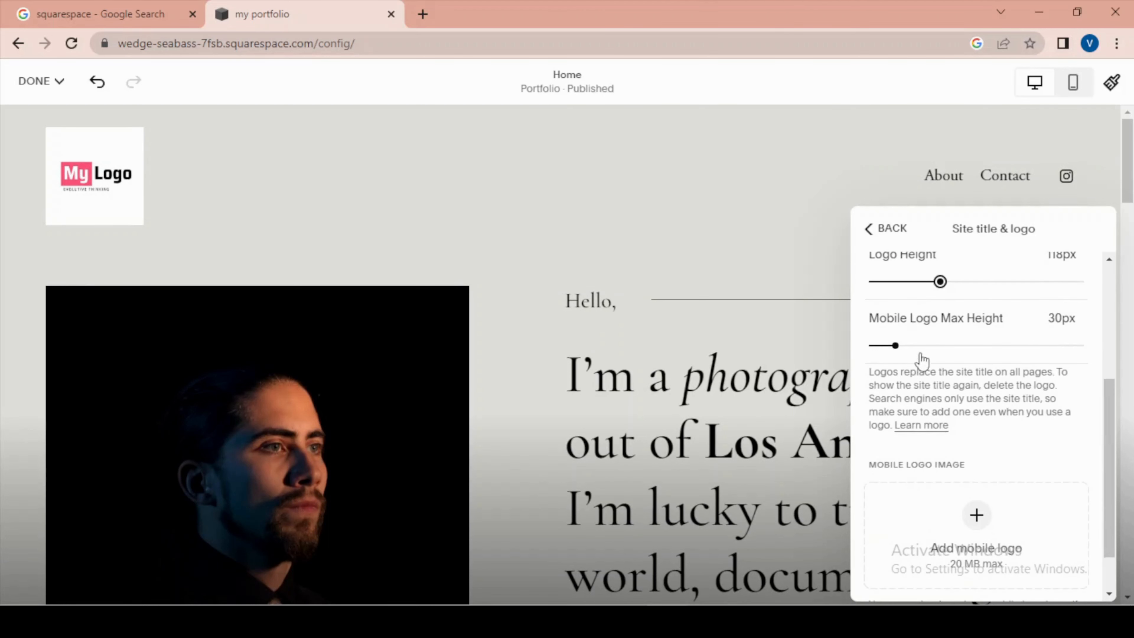
{"action": "left_click_drag", "start_coordinate": [892, 344], "coordinate": [904, 344]}
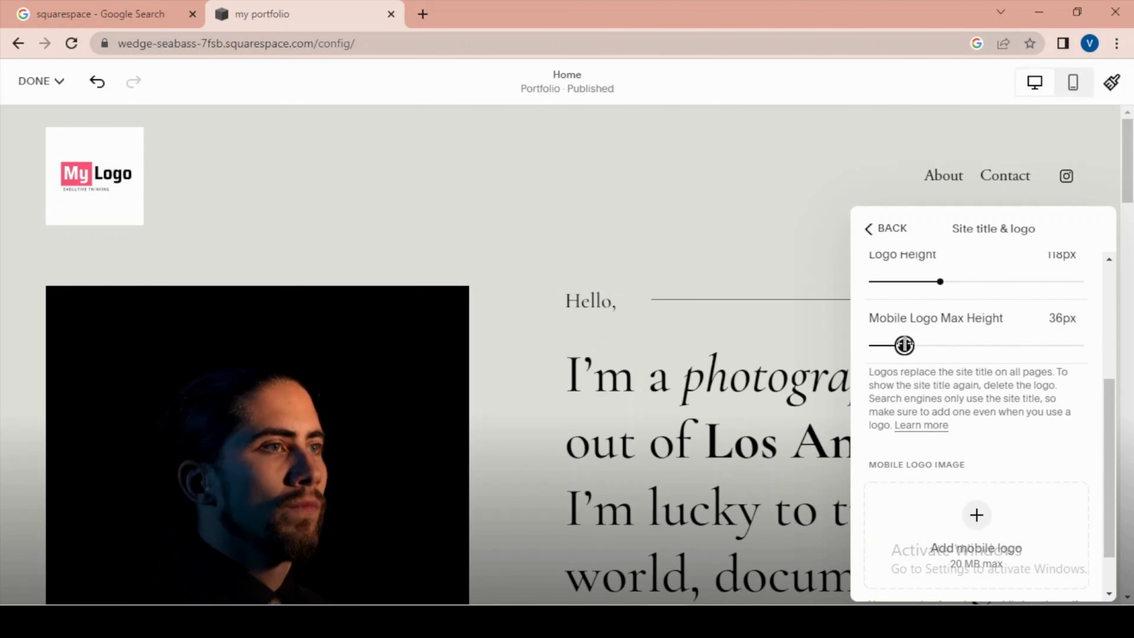
{"action": "scroll", "coordinate": [974, 410], "scroll_direction": "up", "scroll_amount": 5}
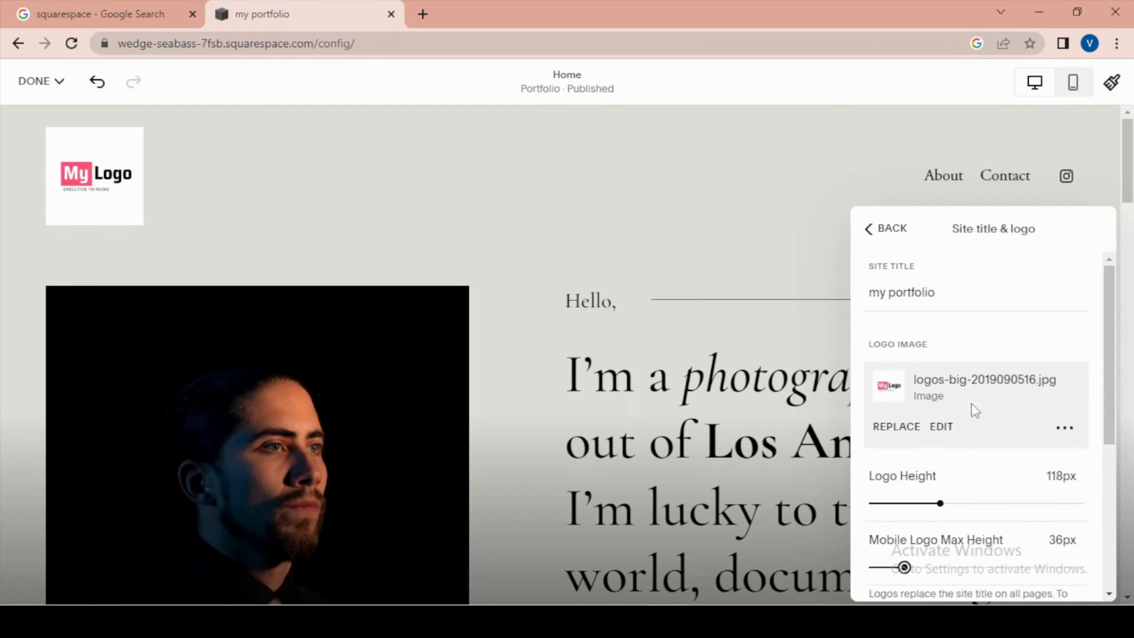
{"action": "left_click", "coordinate": [877, 235]}
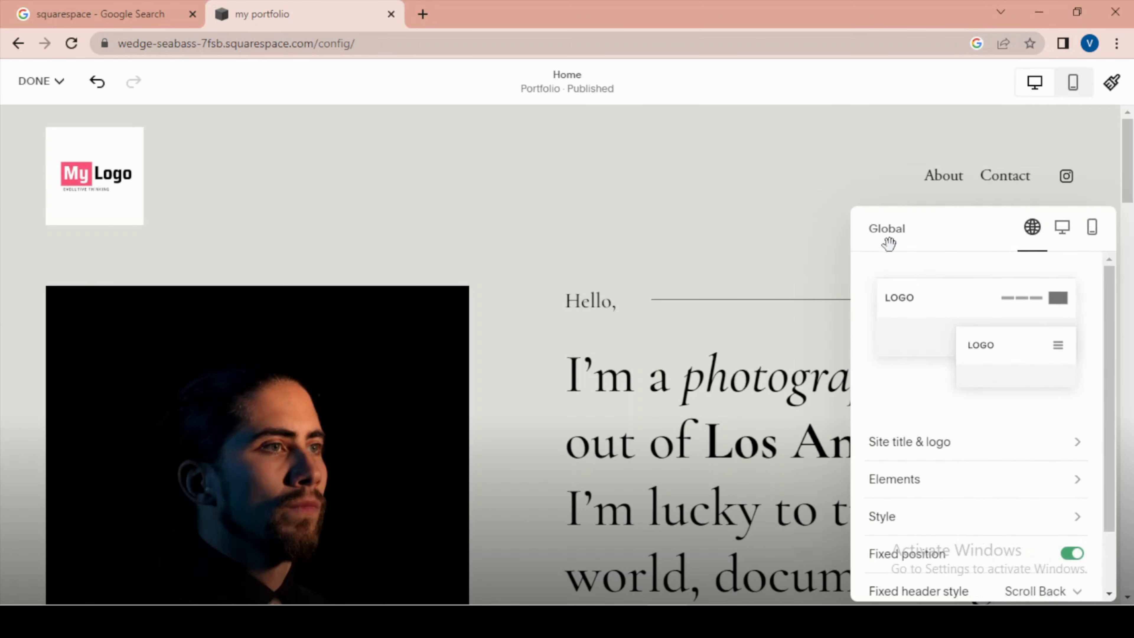
- Examine the header's element options, including the social links editor, icon size, border, language switch and cart settings
{"action": "left_click", "coordinate": [939, 490]}
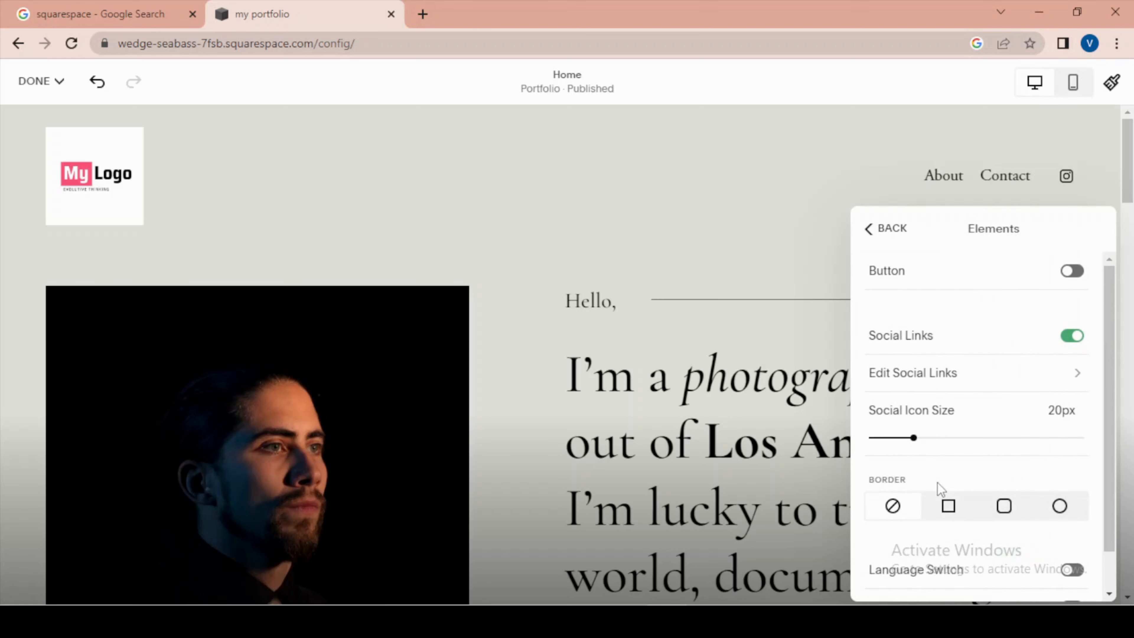
{"action": "scroll", "coordinate": [984, 344], "scroll_direction": "down", "scroll_amount": 1}
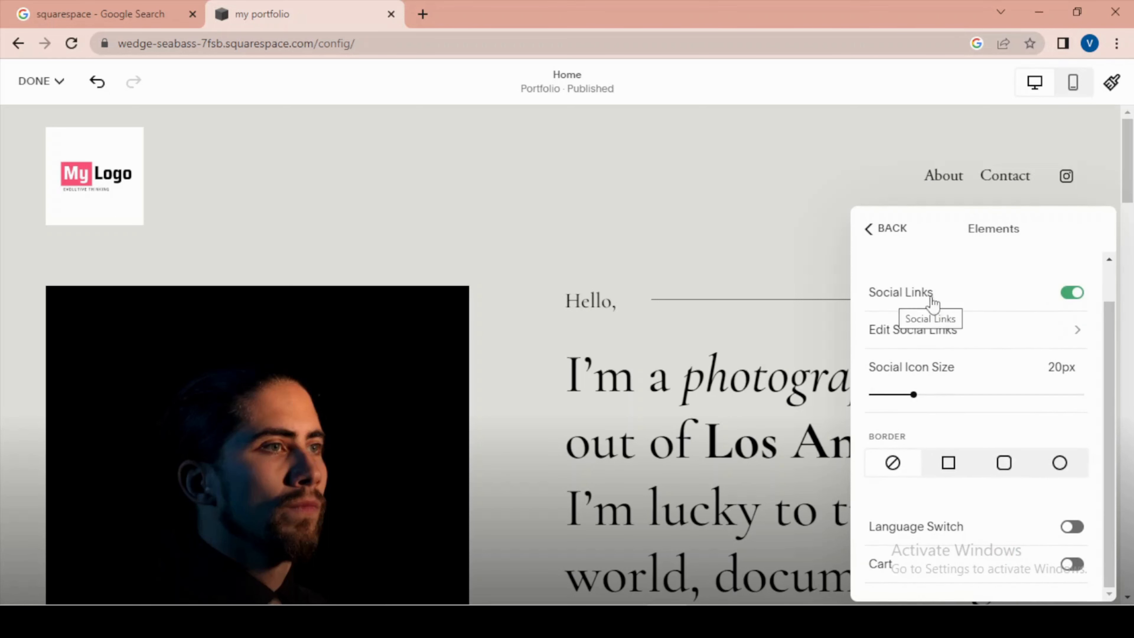
{"action": "left_click", "coordinate": [921, 338]}
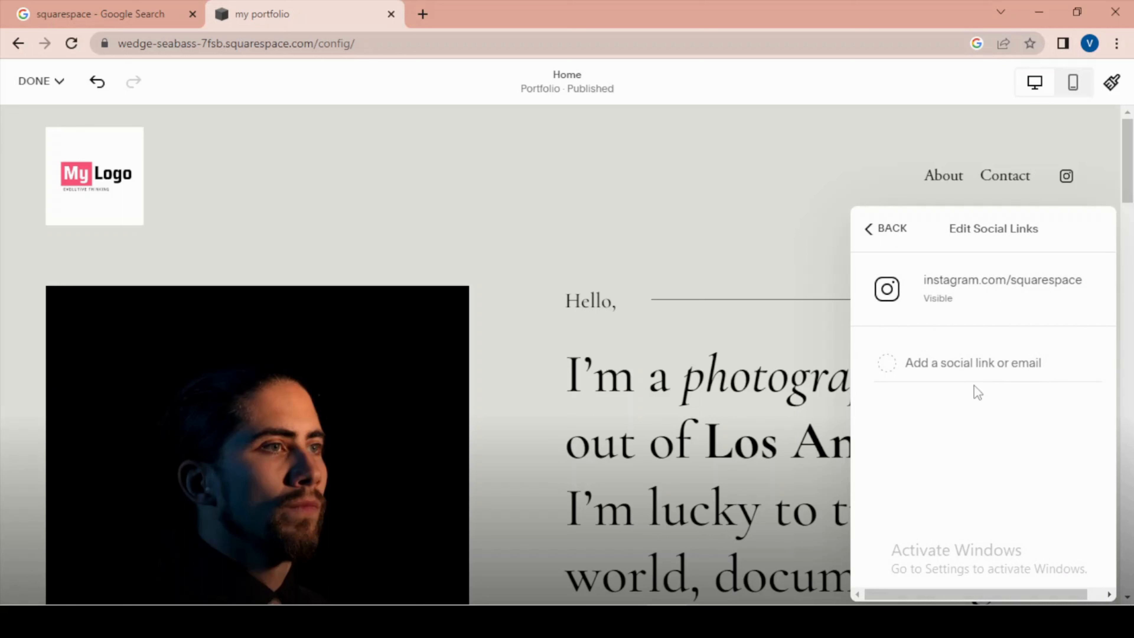
{"action": "left_click", "coordinate": [972, 360]}
{"action": "left_click", "coordinate": [870, 239]}
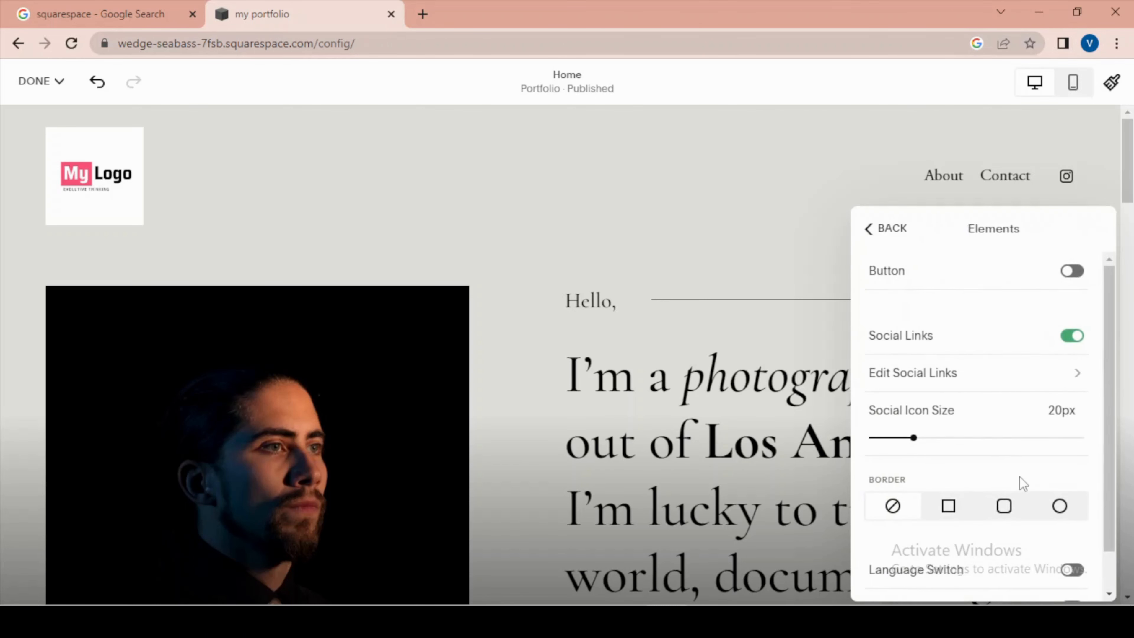
{"action": "scroll", "coordinate": [1004, 420], "scroll_direction": "down", "scroll_amount": 1}
{"action": "scroll", "coordinate": [1009, 436], "scroll_direction": "up", "scroll_amount": 1}
{"action": "left_click", "coordinate": [872, 241]}
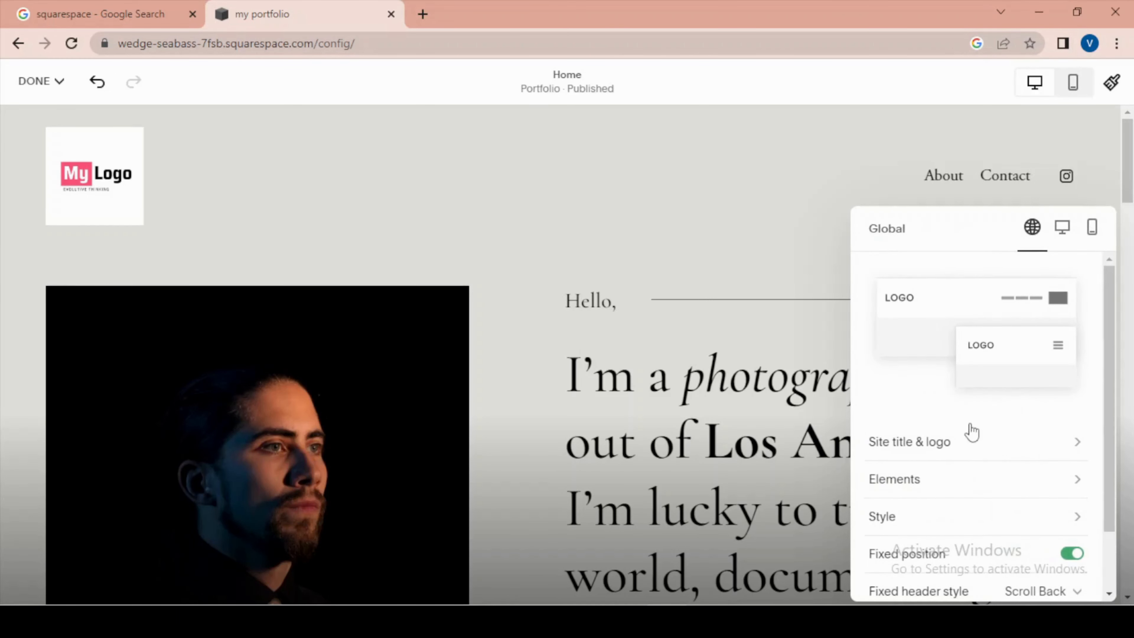
- Switch the site header's style from Dynamic to Theme
{"action": "scroll", "coordinate": [972, 431], "scroll_direction": "down", "scroll_amount": 2}
{"action": "left_click", "coordinate": [941, 443]}
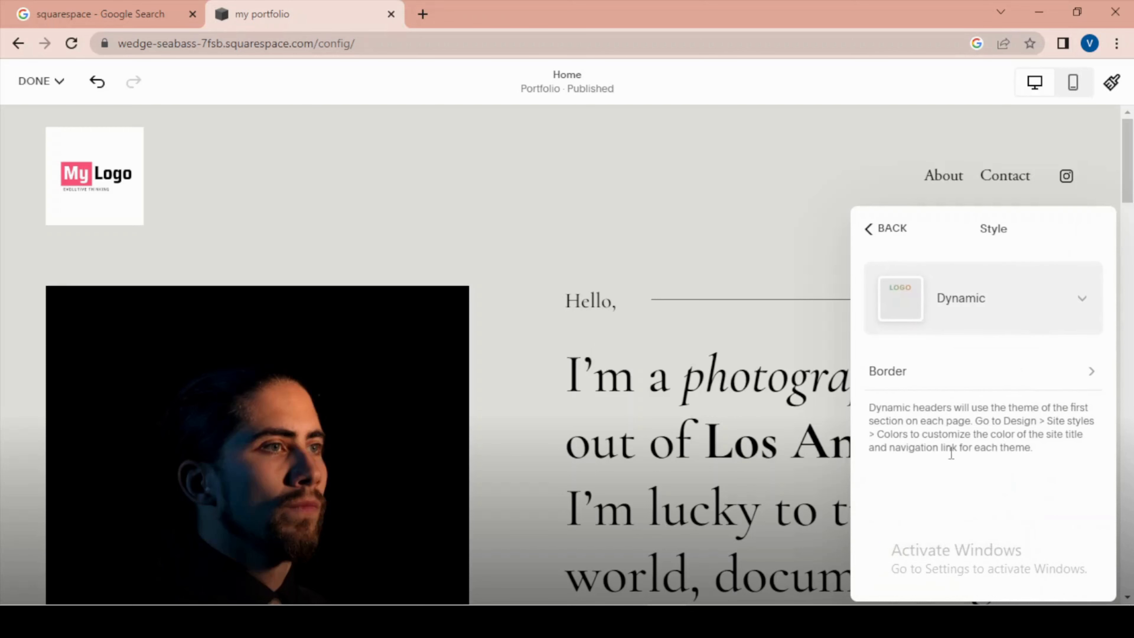
{"action": "left_click", "coordinate": [974, 298]}
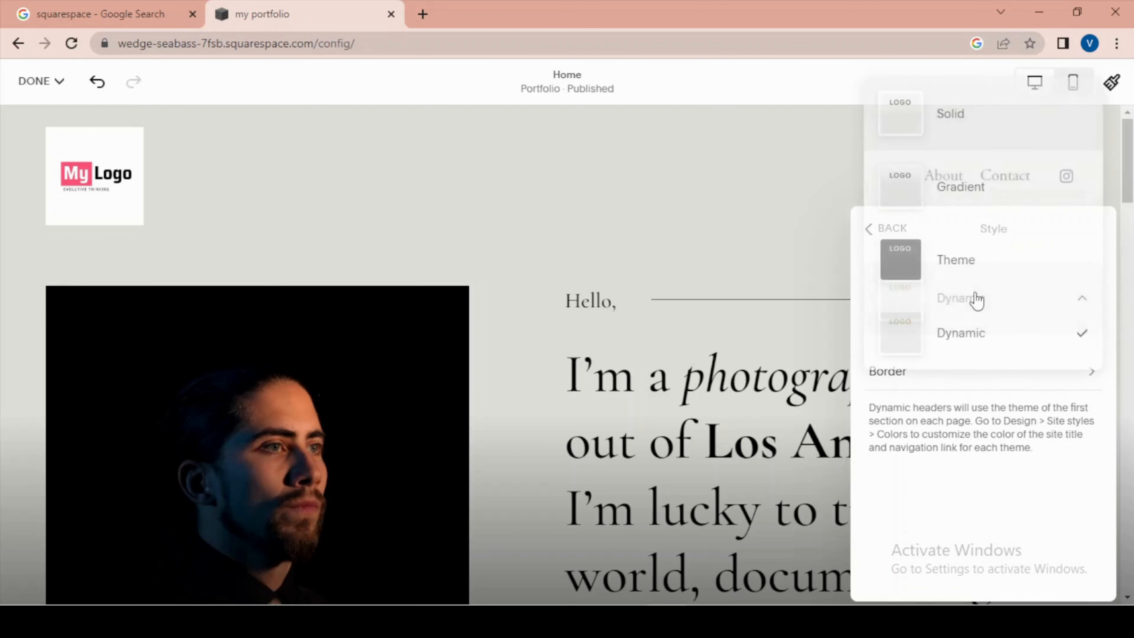
{"action": "left_click", "coordinate": [957, 274]}
{"action": "scroll", "coordinate": [1004, 441], "scroll_direction": "down", "scroll_amount": 5}
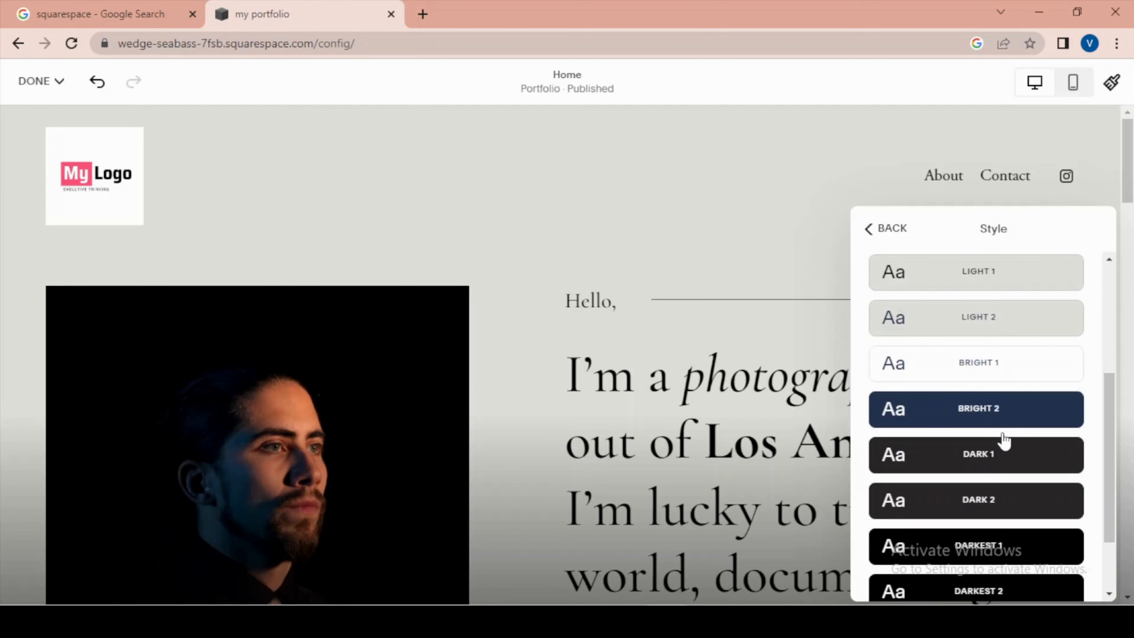
- Try the Dark 1, Bright 1, Light 2 and Lightest 2 color themes on the site header
{"action": "left_click", "coordinate": [982, 460]}
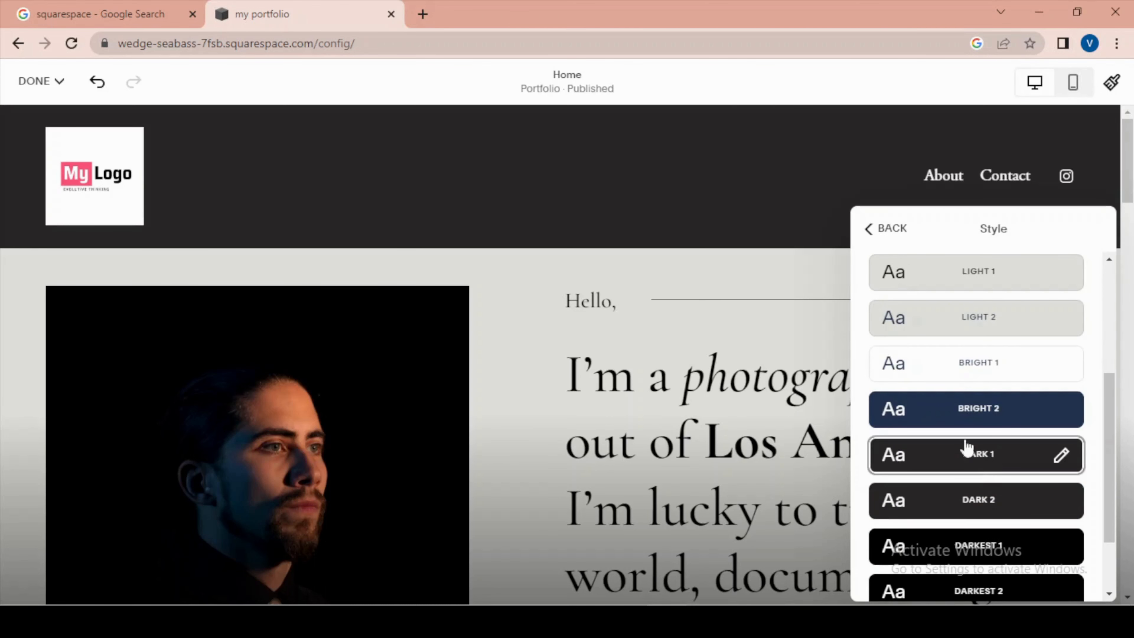
{"action": "left_click", "coordinate": [966, 368]}
{"action": "left_click", "coordinate": [979, 328]}
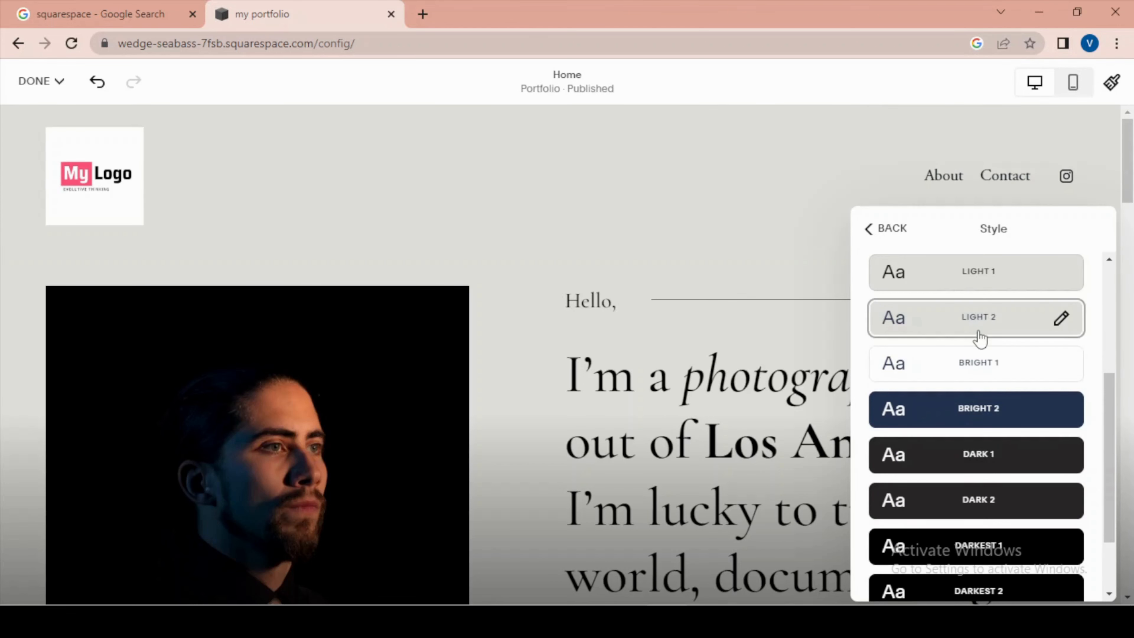
{"action": "scroll", "coordinate": [979, 334], "scroll_direction": "up", "scroll_amount": 5}
{"action": "left_click", "coordinate": [969, 460]}
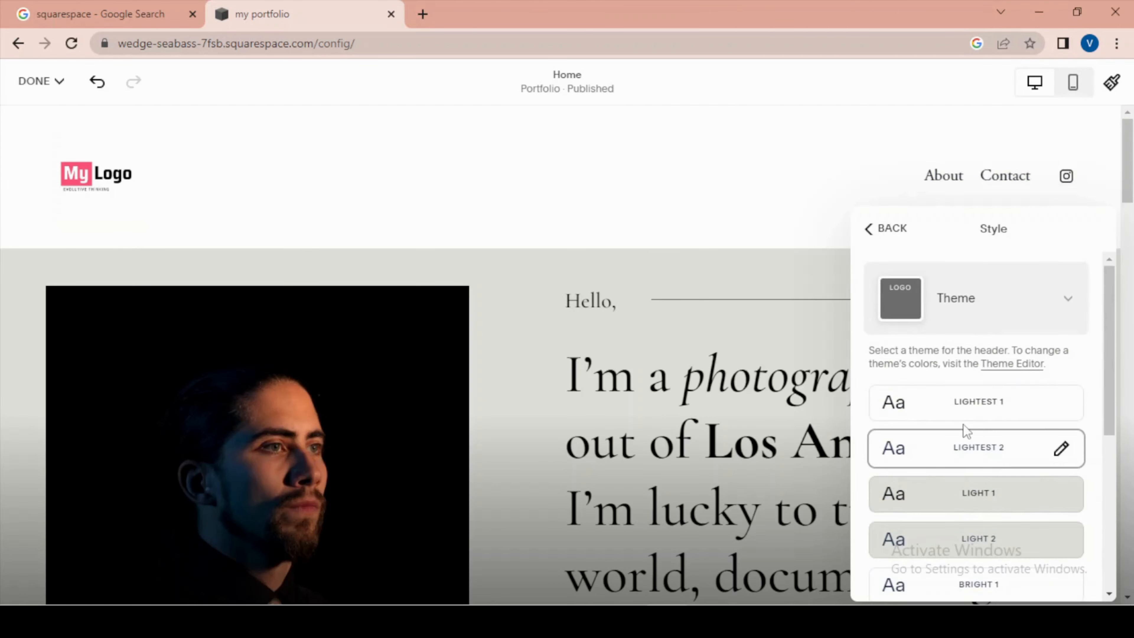
- Apply the Darkest 1 color theme to the site header and close the header settings
{"action": "scroll", "coordinate": [964, 431], "scroll_direction": "down", "scroll_amount": 5}
{"action": "scroll", "coordinate": [966, 436], "scroll_direction": "up", "scroll_amount": 5}
{"action": "scroll", "coordinate": [964, 451], "scroll_direction": "down", "scroll_amount": 5}
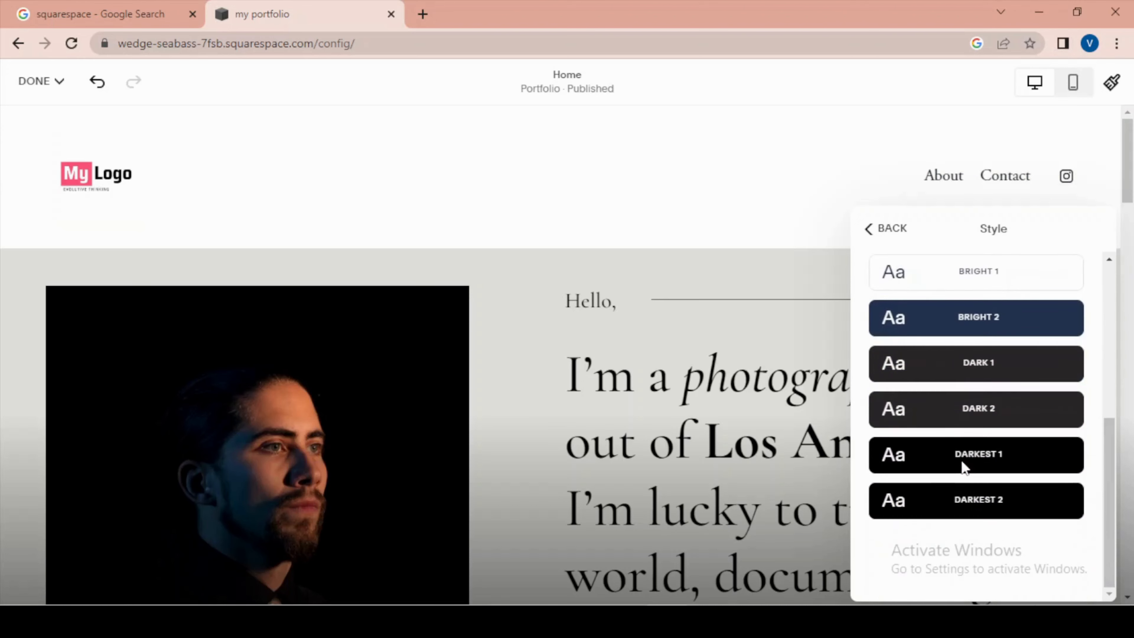
{"action": "left_click", "coordinate": [964, 468]}
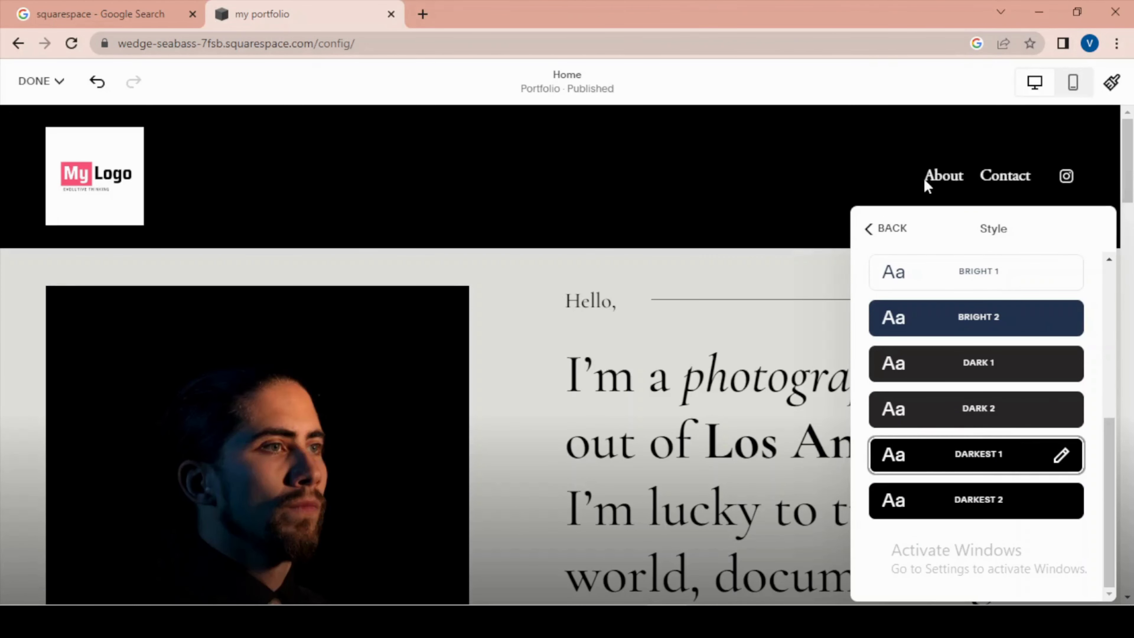
{"action": "left_click", "coordinate": [698, 198]}
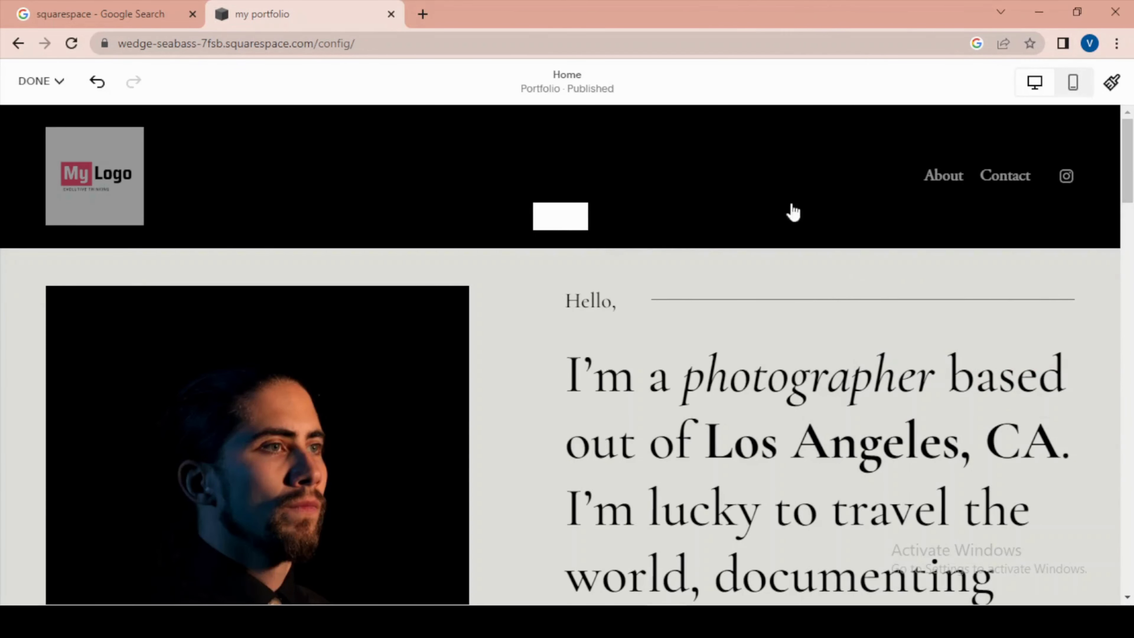
{"action": "scroll", "coordinate": [779, 199], "scroll_direction": "down", "scroll_amount": 3}
{"action": "scroll", "coordinate": [816, 334], "scroll_direction": "up", "scroll_amount": 3}
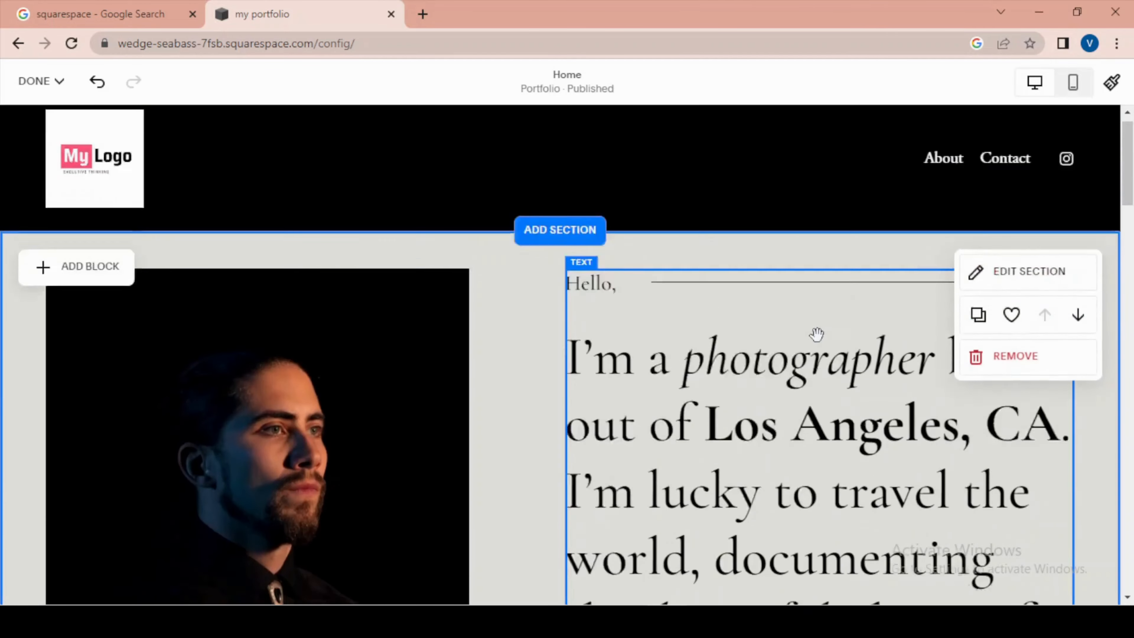
{"action": "scroll", "coordinate": [816, 334], "scroll_direction": "down", "scroll_amount": 3}
{"action": "scroll", "coordinate": [729, 315], "scroll_direction": "up", "scroll_amount": 4}
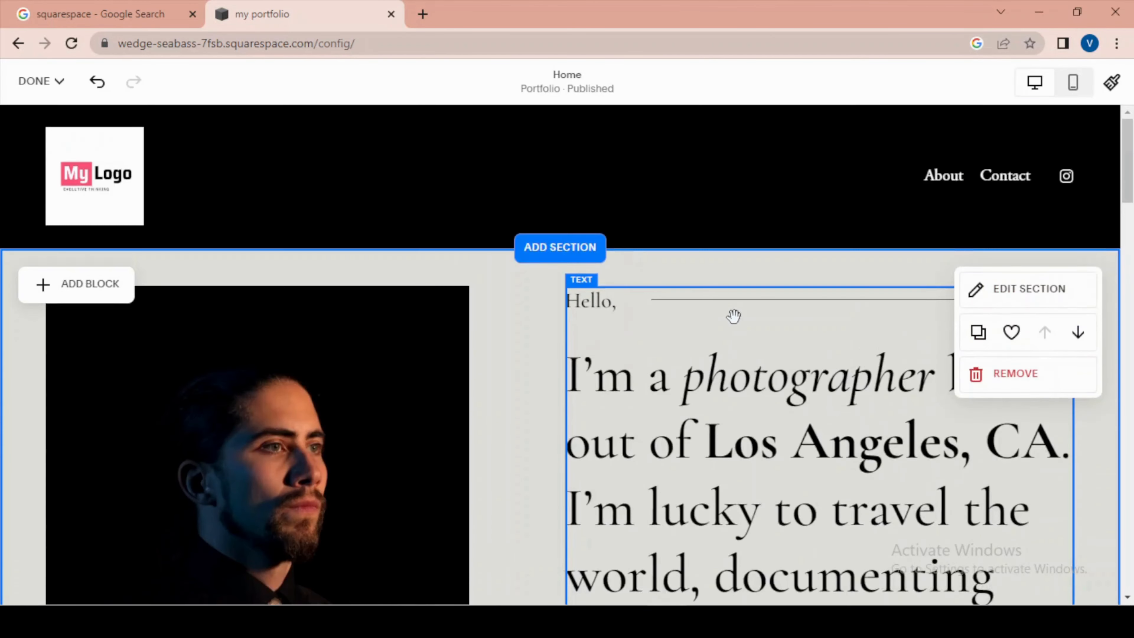
{"action": "scroll", "coordinate": [733, 316], "scroll_direction": "down", "scroll_amount": 5}
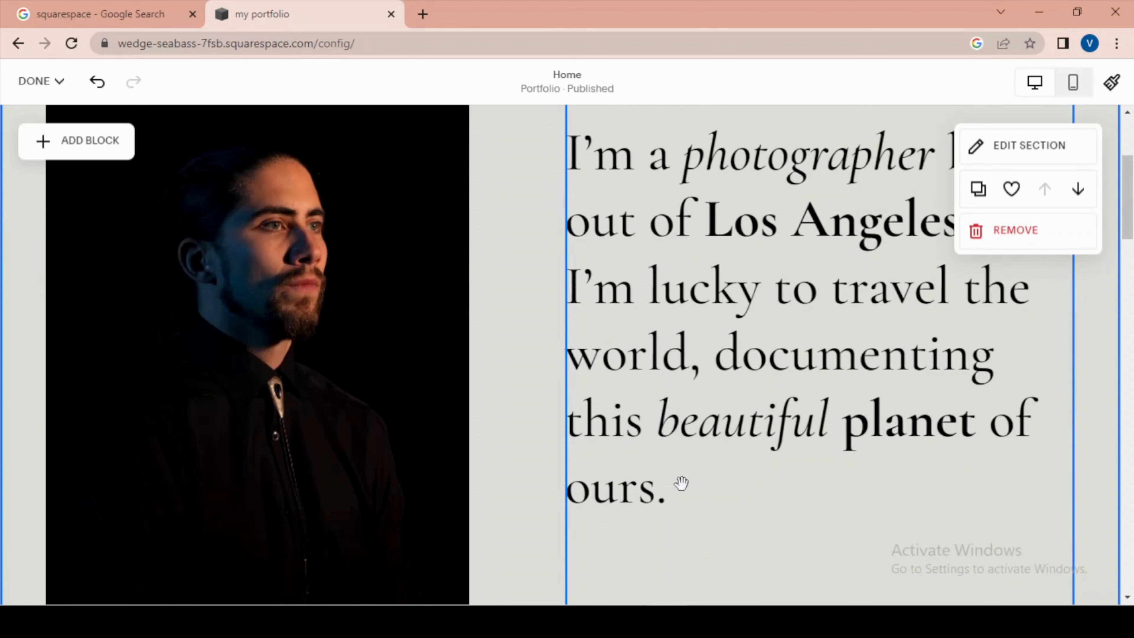
{"action": "scroll", "coordinate": [688, 332], "scroll_direction": "up", "scroll_amount": 5}
{"action": "scroll", "coordinate": [659, 391], "scroll_direction": "down", "scroll_amount": 5}
- Open the settings of the portrait image in the home page's intro section and review its link, alt text and filename fields
{"action": "left_click", "coordinate": [346, 244]}
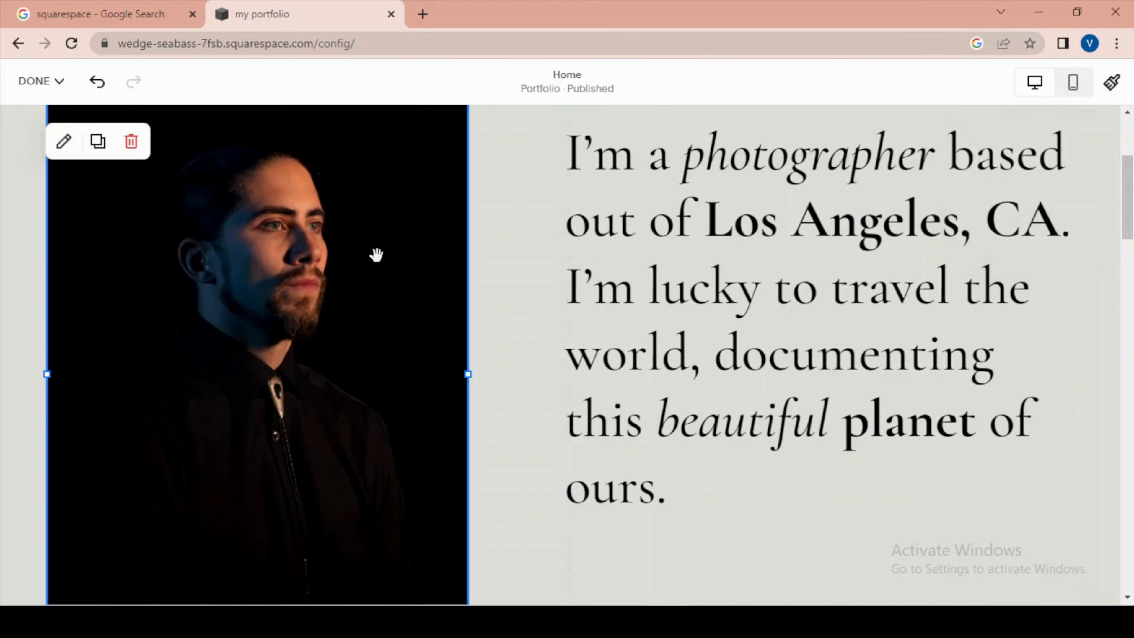
{"action": "scroll", "coordinate": [384, 263], "scroll_direction": "up", "scroll_amount": 5}
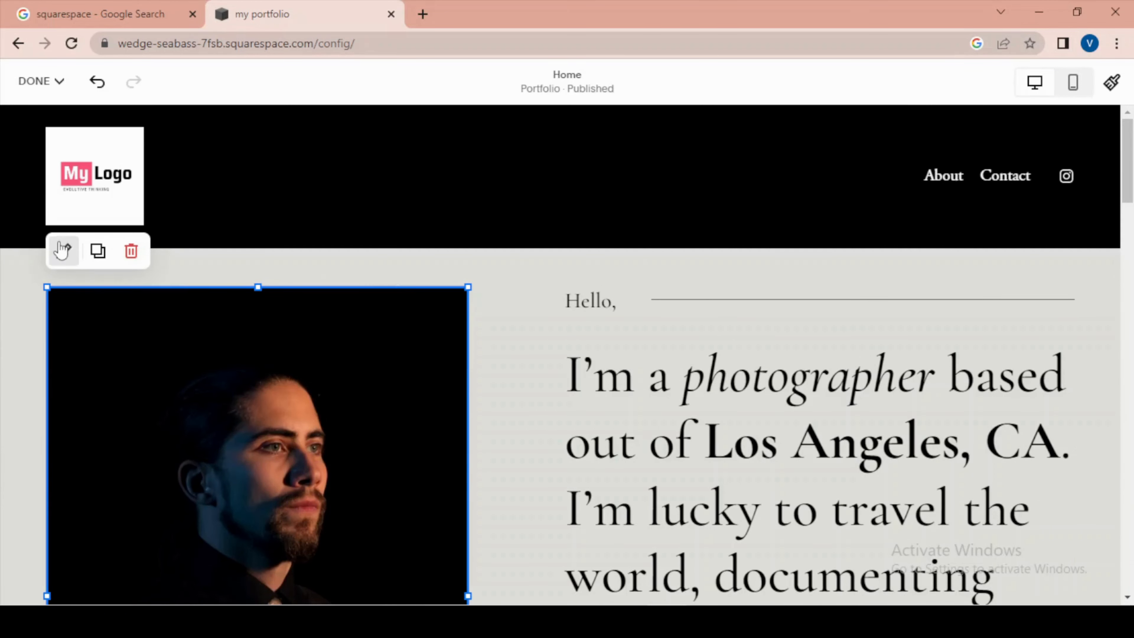
{"action": "left_click", "coordinate": [63, 252]}
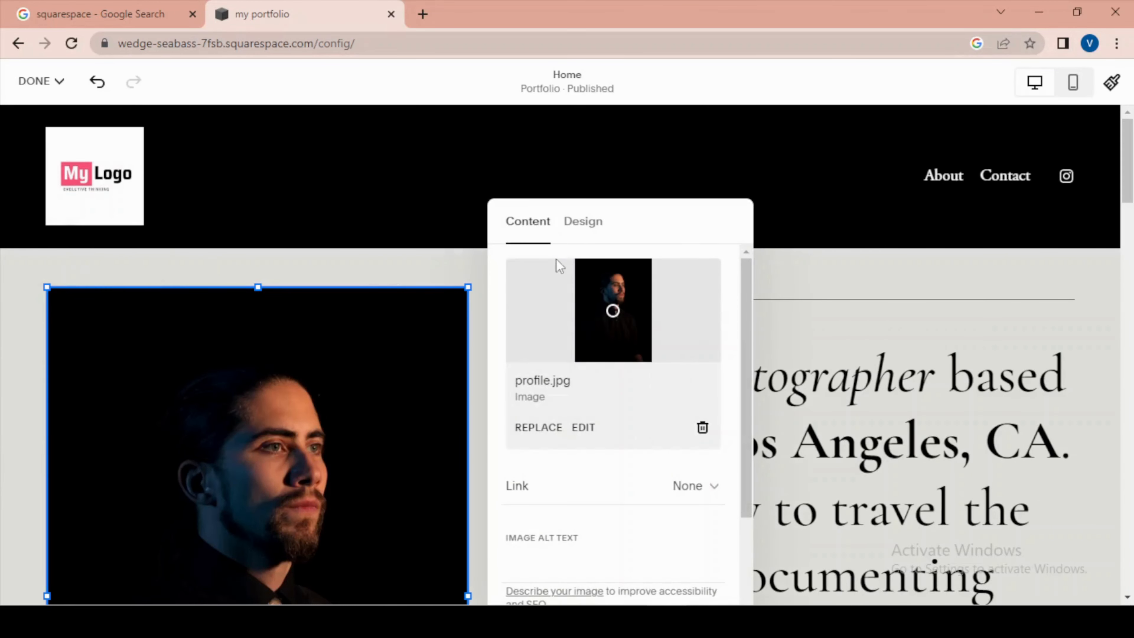
{"action": "scroll", "coordinate": [598, 429], "scroll_direction": "down", "scroll_amount": 3}
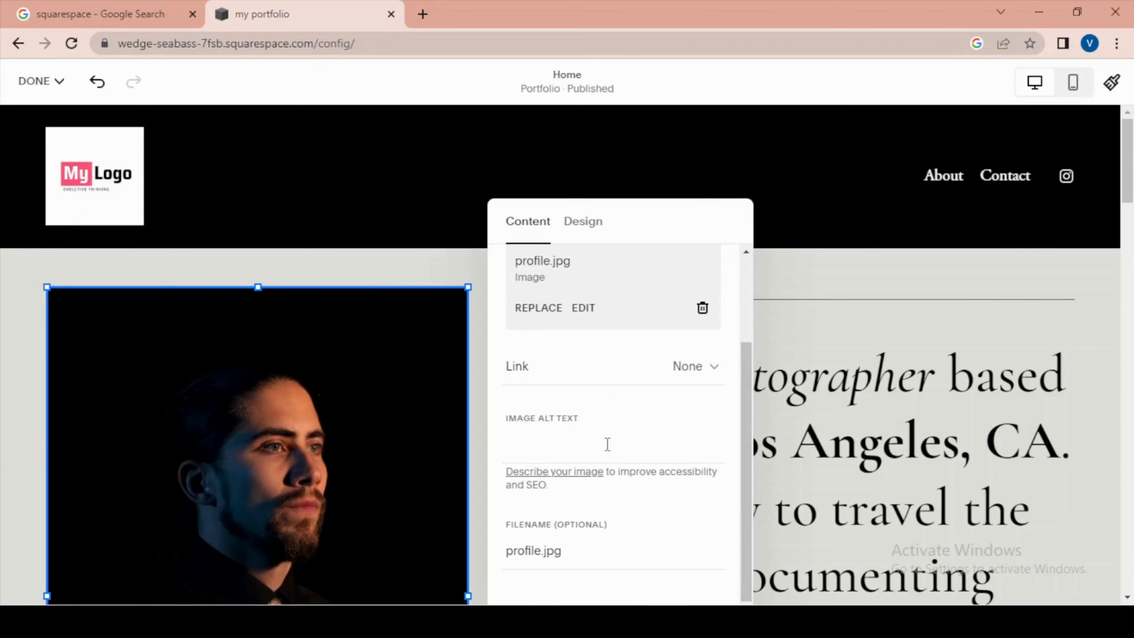
{"action": "scroll", "coordinate": [598, 439], "scroll_direction": "up", "scroll_amount": 3}
- Try the overlay option in the portrait image's design settings and switch it off again
{"action": "left_click", "coordinate": [591, 225]}
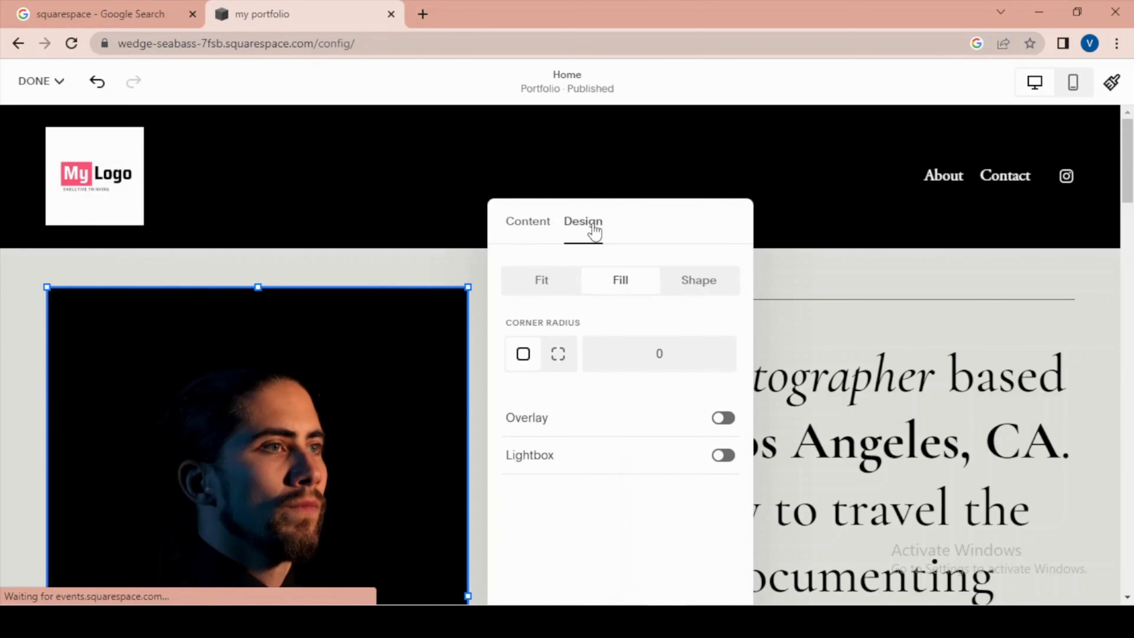
{"action": "left_click", "coordinate": [723, 417]}
{"action": "scroll", "coordinate": [296, 398], "scroll_direction": "down", "scroll_amount": 5}
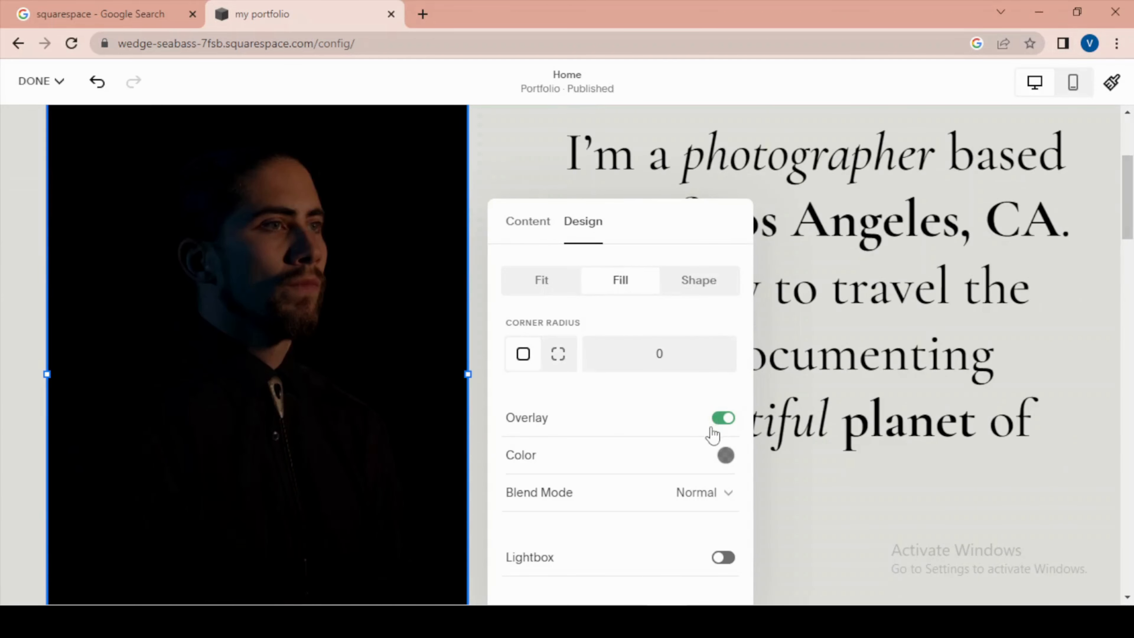
{"action": "left_click", "coordinate": [719, 419]}
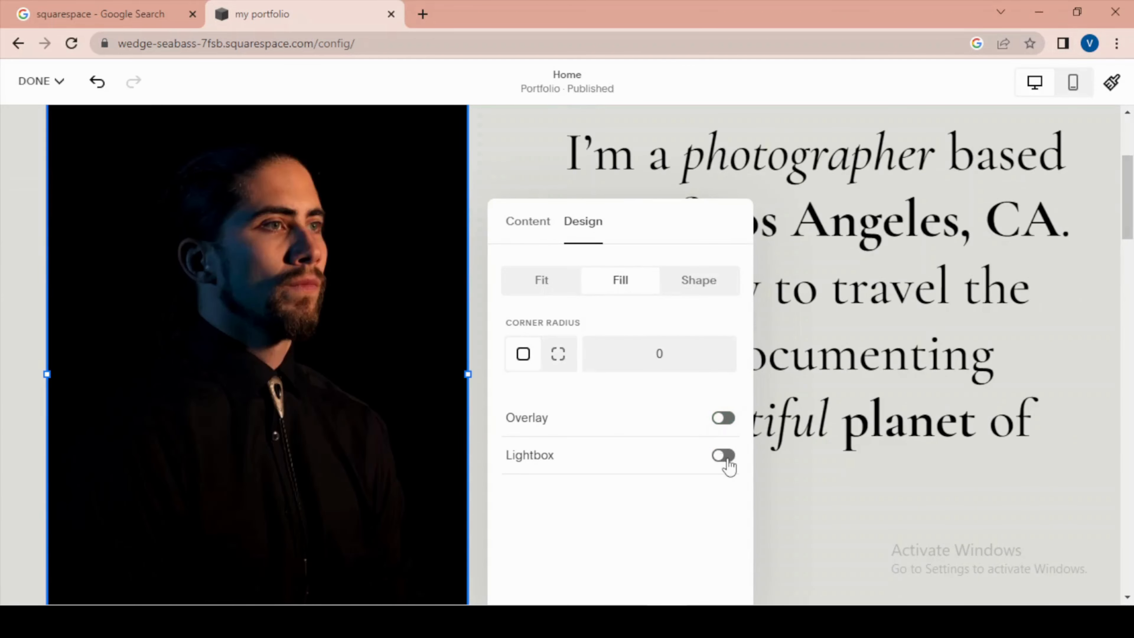
- Change the portrait image's design from Fill to Shape for a circular crop and close the image settings
{"action": "left_click", "coordinate": [700, 285]}
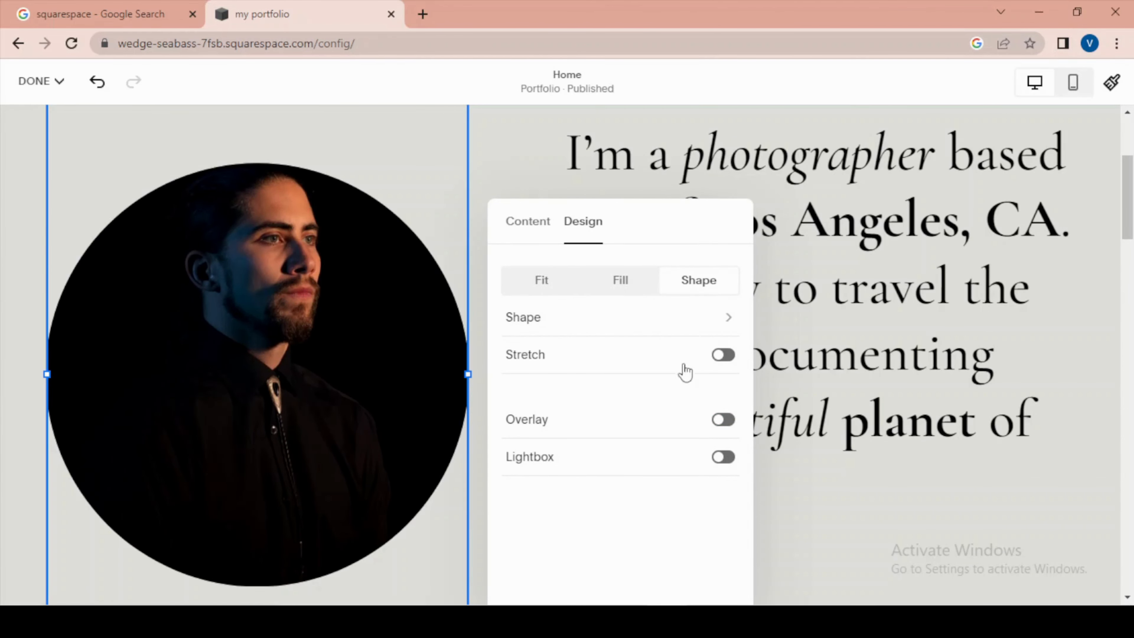
{"action": "scroll", "coordinate": [263, 331], "scroll_direction": "down", "scroll_amount": 5}
{"action": "scroll", "coordinate": [263, 331], "scroll_direction": "up", "scroll_amount": 5}
{"action": "left_click", "coordinate": [519, 225]}
{"action": "scroll", "coordinate": [600, 417], "scroll_direction": "down", "scroll_amount": 3}
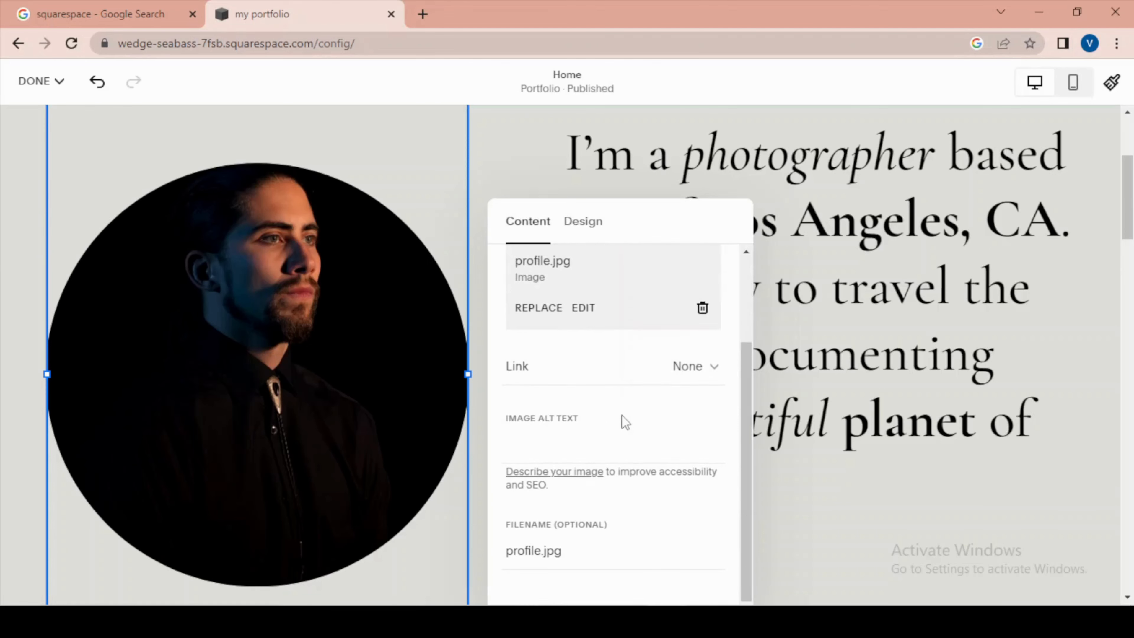
{"action": "left_click", "coordinate": [831, 545]}
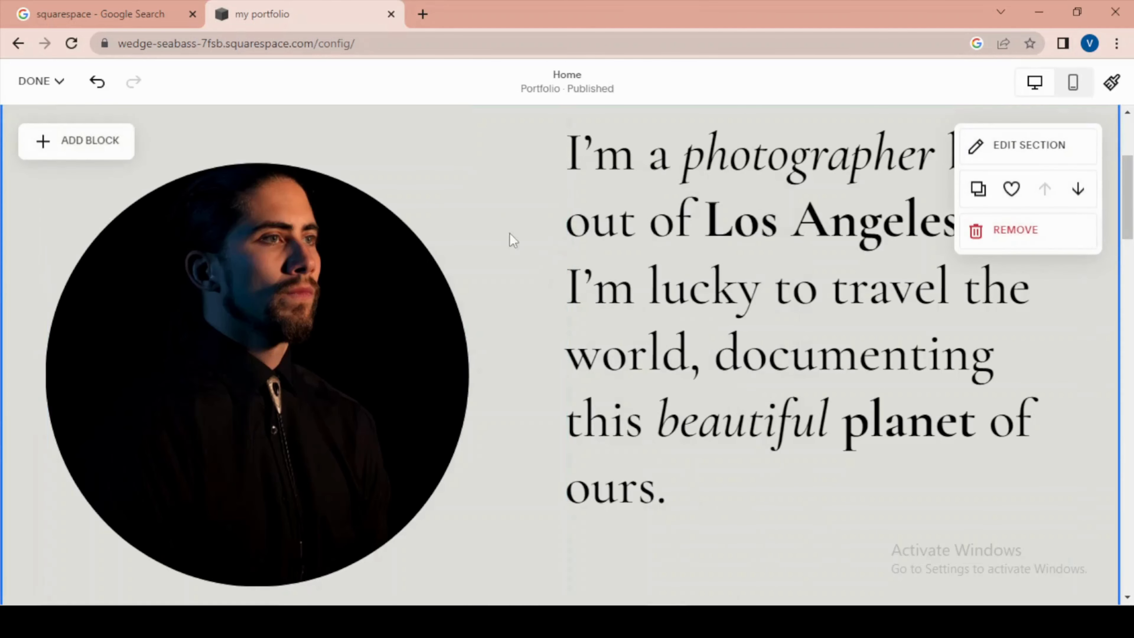
- Browse the Intro layouts for a new section above the home page's intro, and close the library without adding one
{"action": "scroll", "coordinate": [528, 293], "scroll_direction": "up", "scroll_amount": 3}
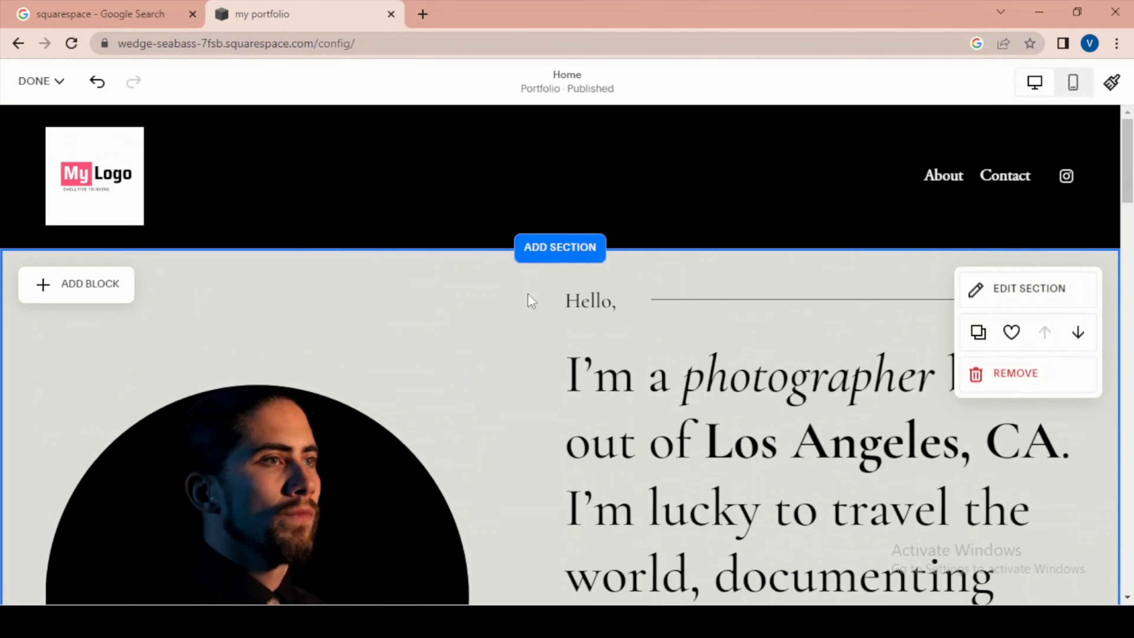
{"action": "left_click", "coordinate": [582, 250]}
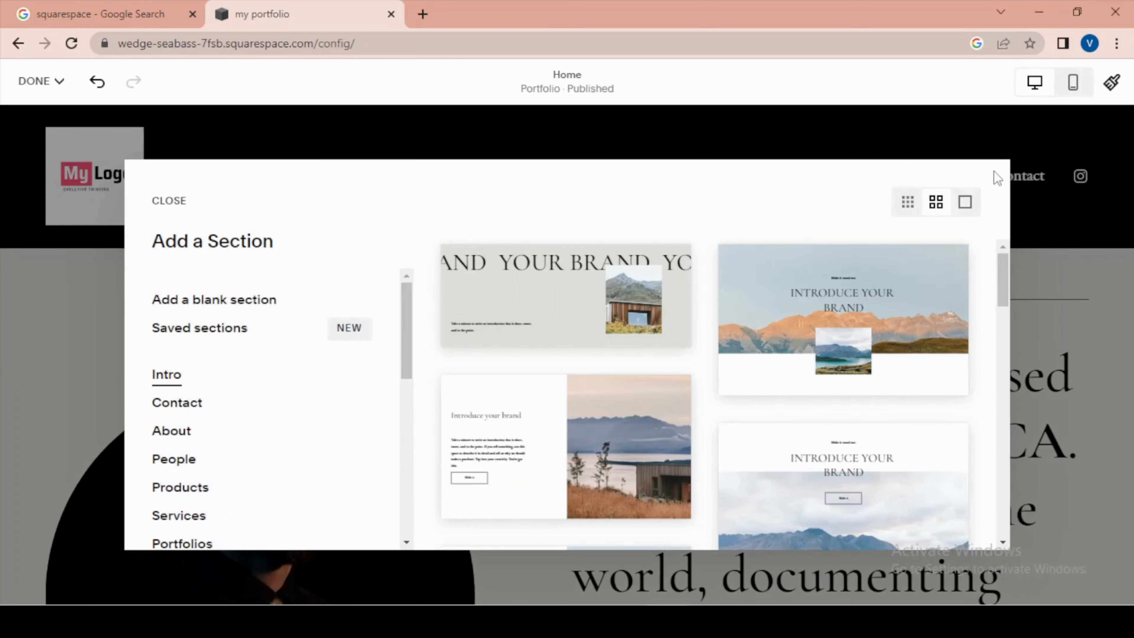
{"action": "scroll", "coordinate": [611, 320], "scroll_direction": "down", "scroll_amount": 1}
{"action": "scroll", "coordinate": [610, 320], "scroll_direction": "down", "scroll_amount": 5}
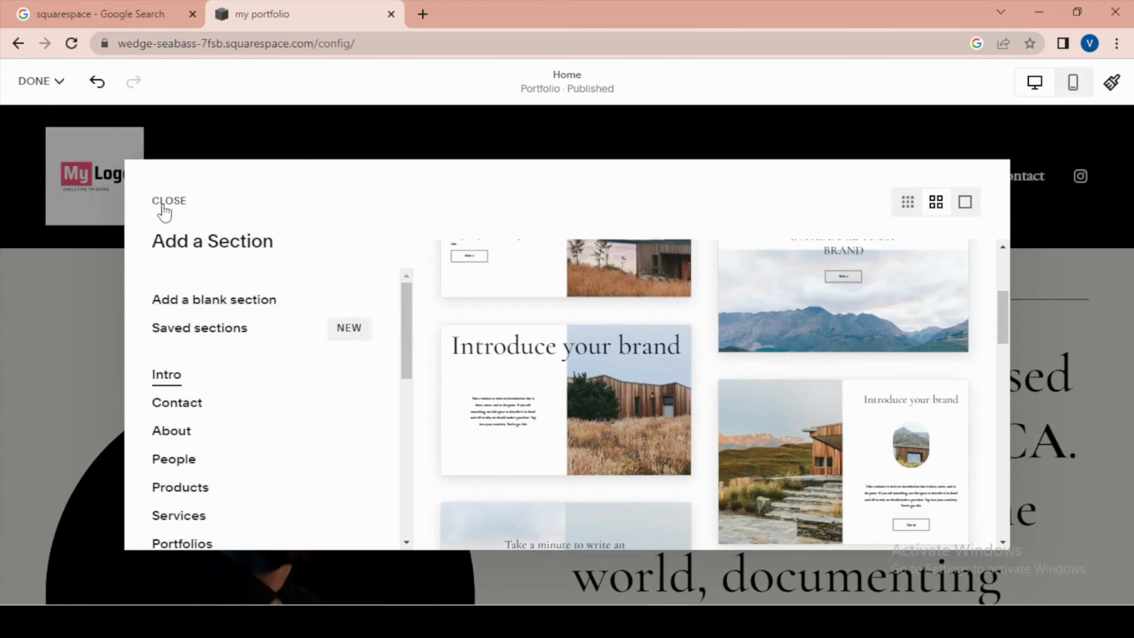
{"action": "left_click", "coordinate": [187, 208]}
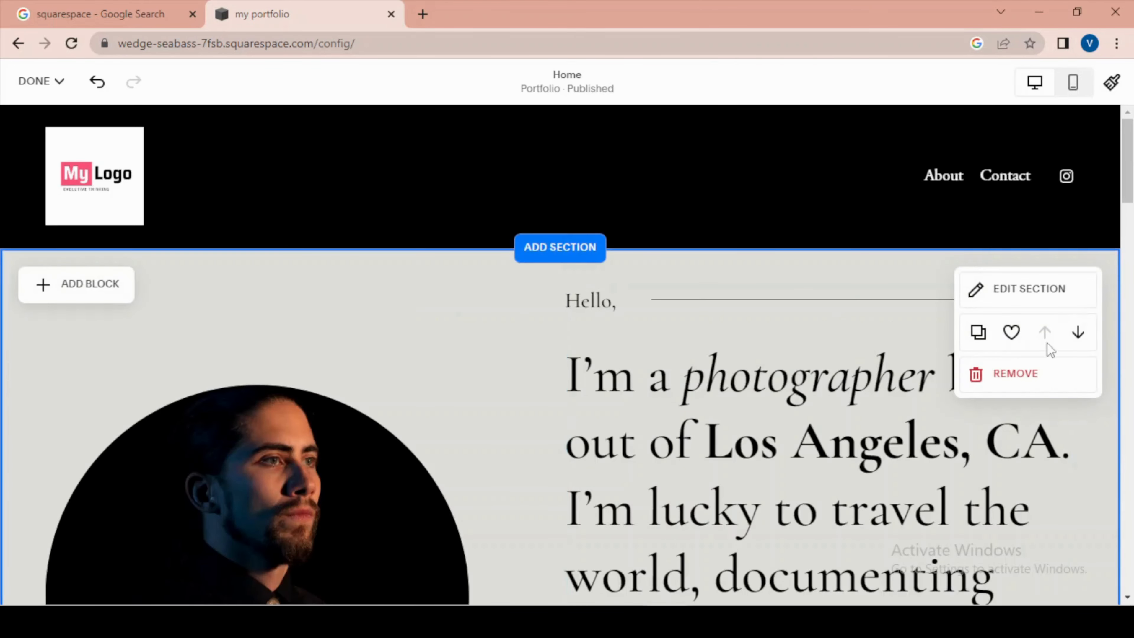
- Open the intro section's settings and review its format, background and color theme options
{"action": "left_click", "coordinate": [1022, 293]}
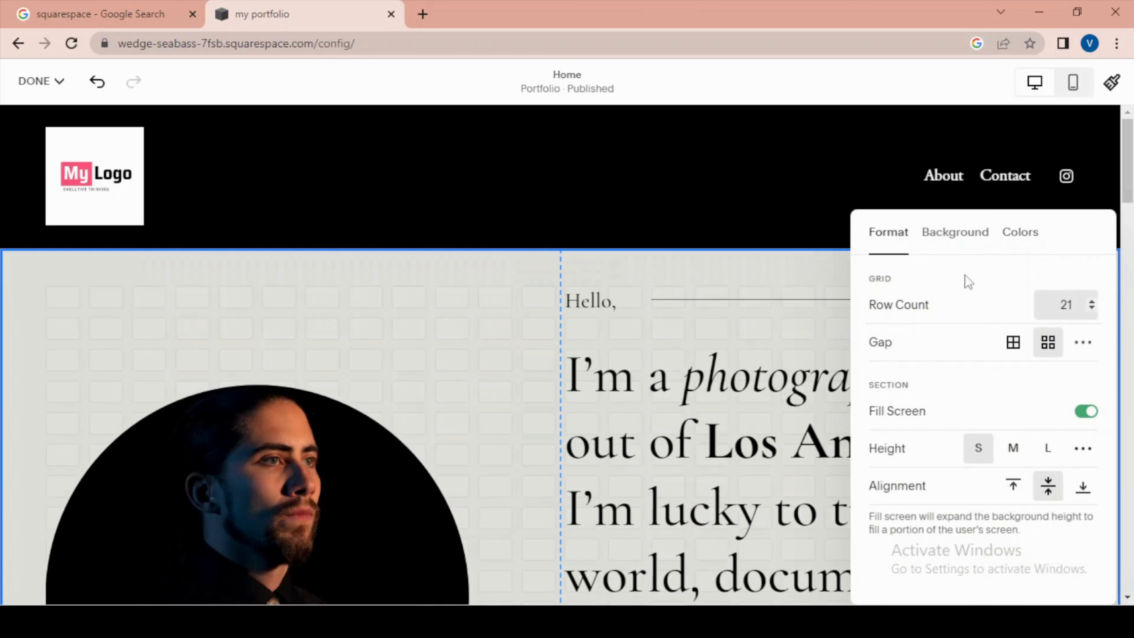
{"action": "left_click", "coordinate": [954, 244]}
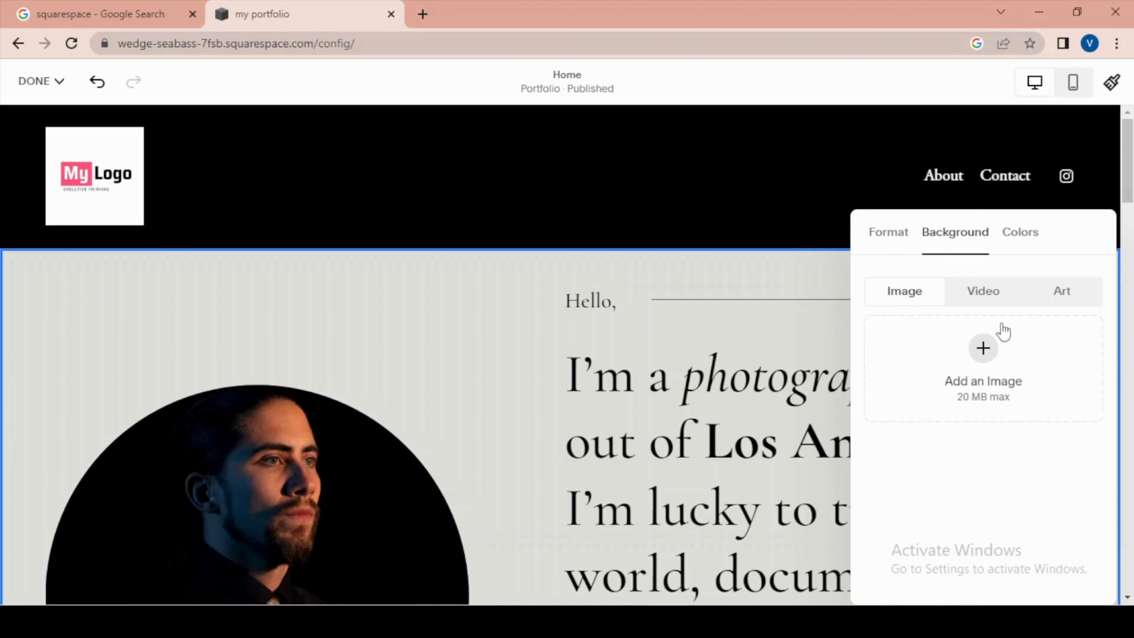
{"action": "left_click", "coordinate": [1022, 249]}
{"action": "scroll", "coordinate": [987, 376], "scroll_direction": "down", "scroll_amount": 5}
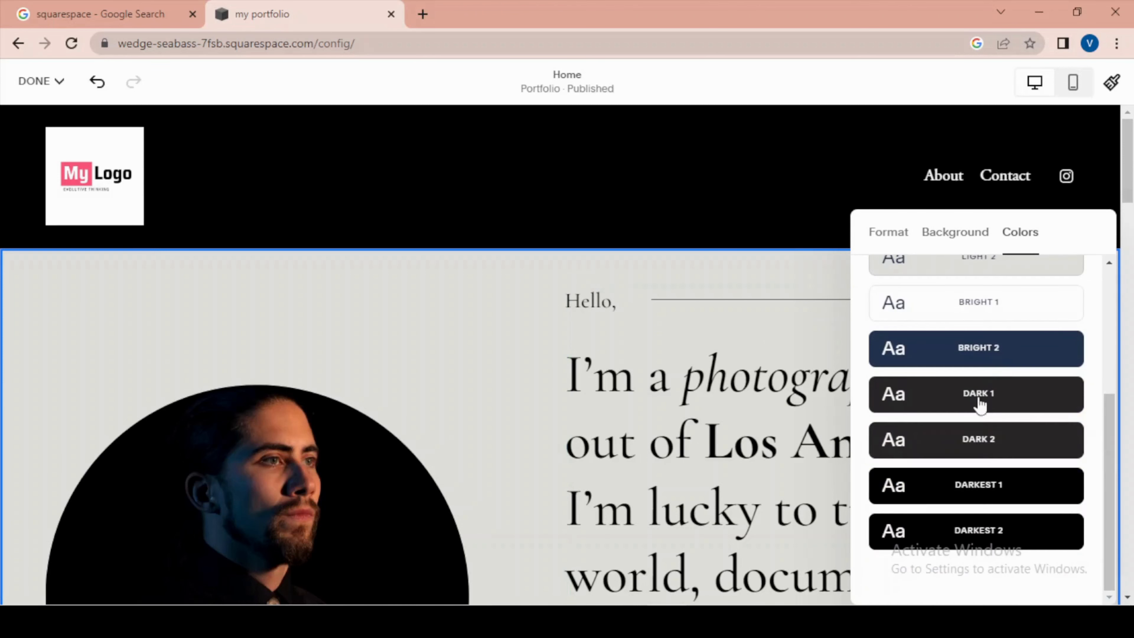
- Try the Bright 2, Dark 1, Dark 2 and Light 2 color themes on the intro section
{"action": "left_click", "coordinate": [981, 364]}
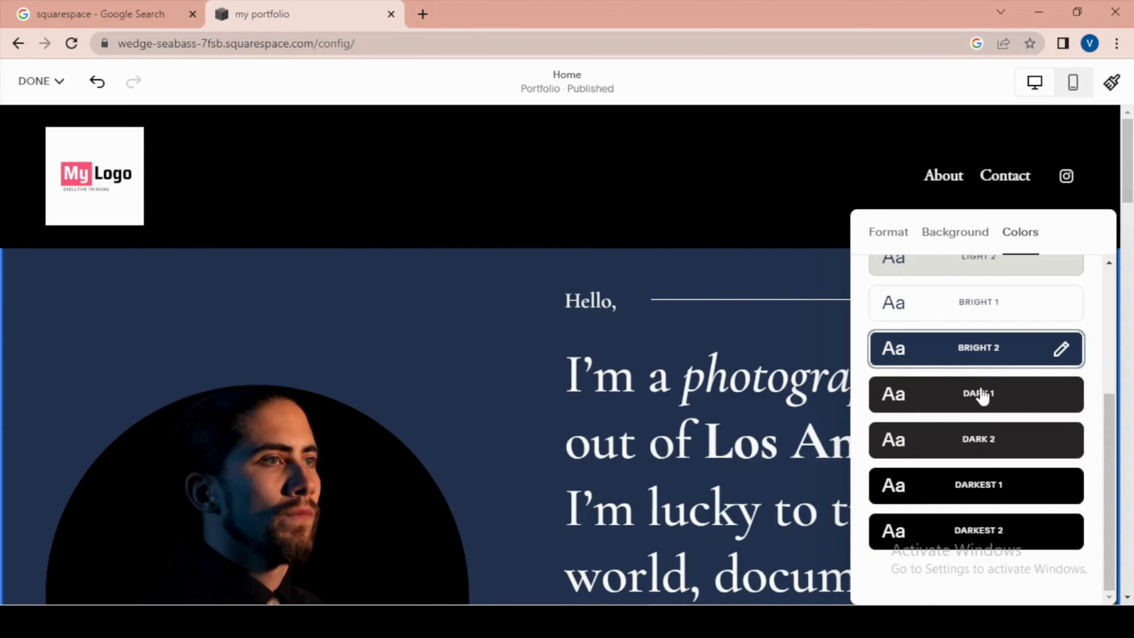
{"action": "scroll", "coordinate": [496, 379], "scroll_direction": "down", "scroll_amount": 5}
{"action": "left_click", "coordinate": [952, 404]}
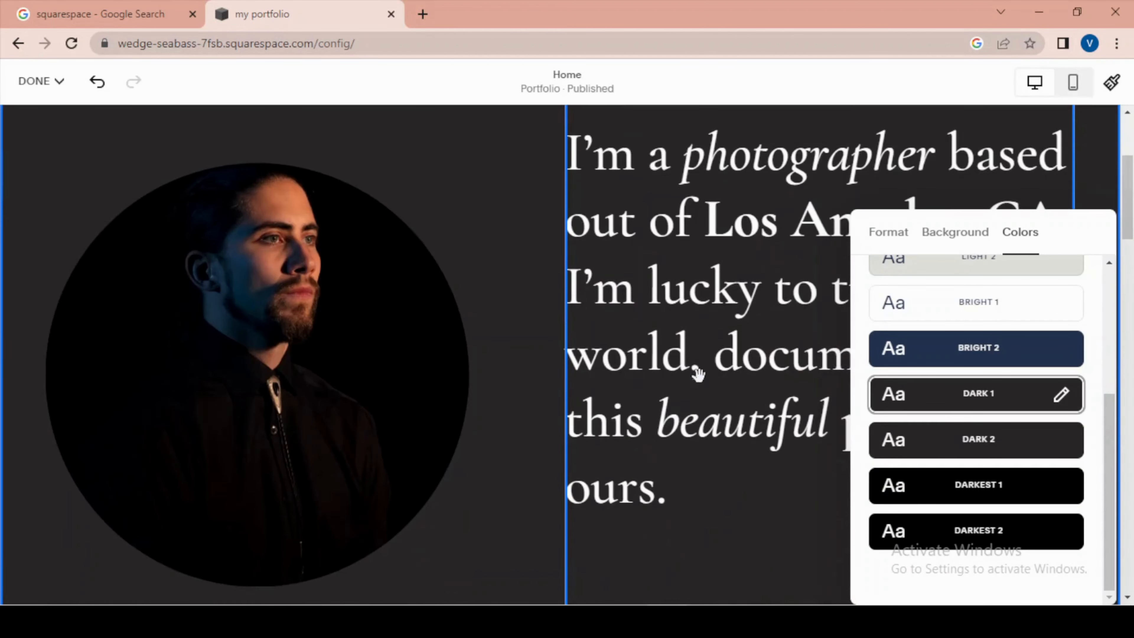
{"action": "left_click", "coordinate": [967, 455]}
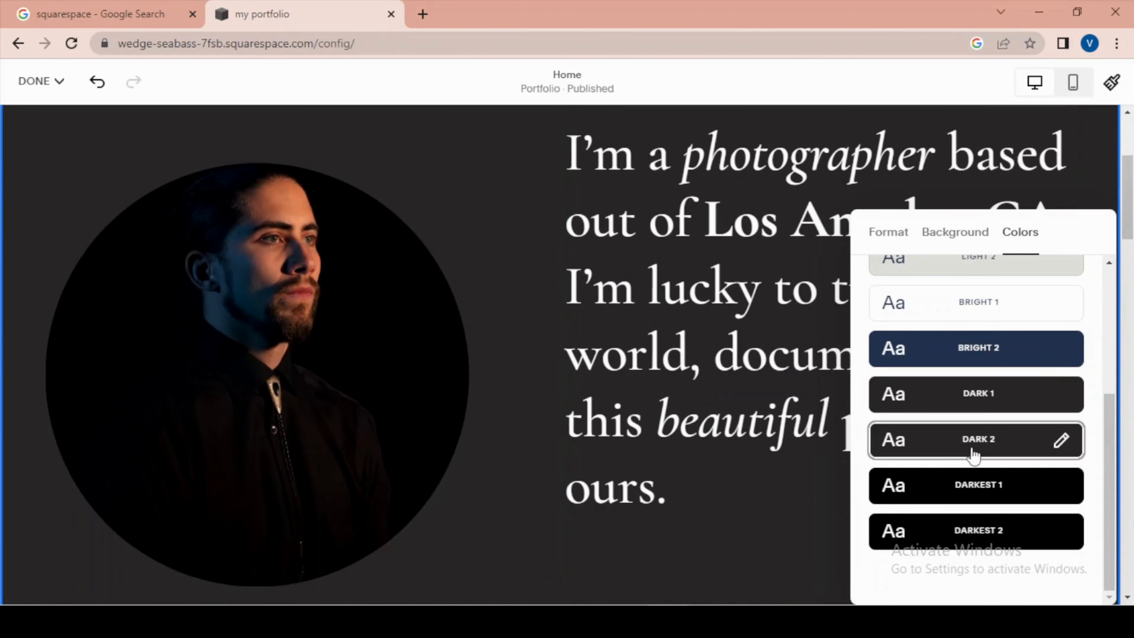
{"action": "left_click", "coordinate": [967, 410]}
{"action": "left_click", "coordinate": [980, 478]}
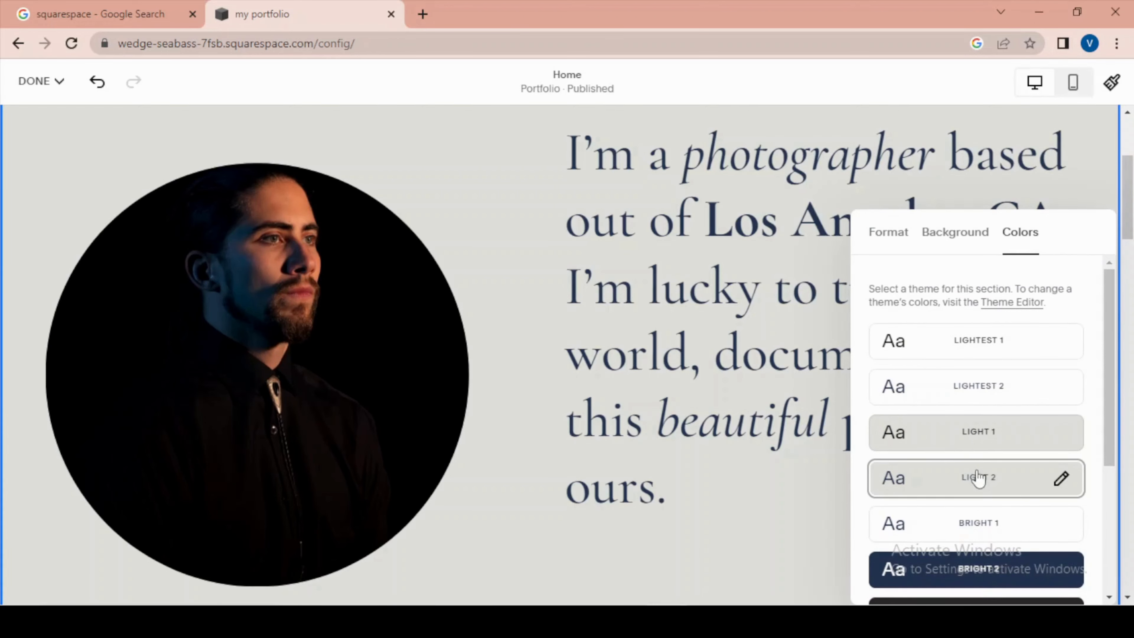
- Apply the Bright 2 color theme to the intro section and close the section settings
{"action": "left_click", "coordinate": [981, 571]}
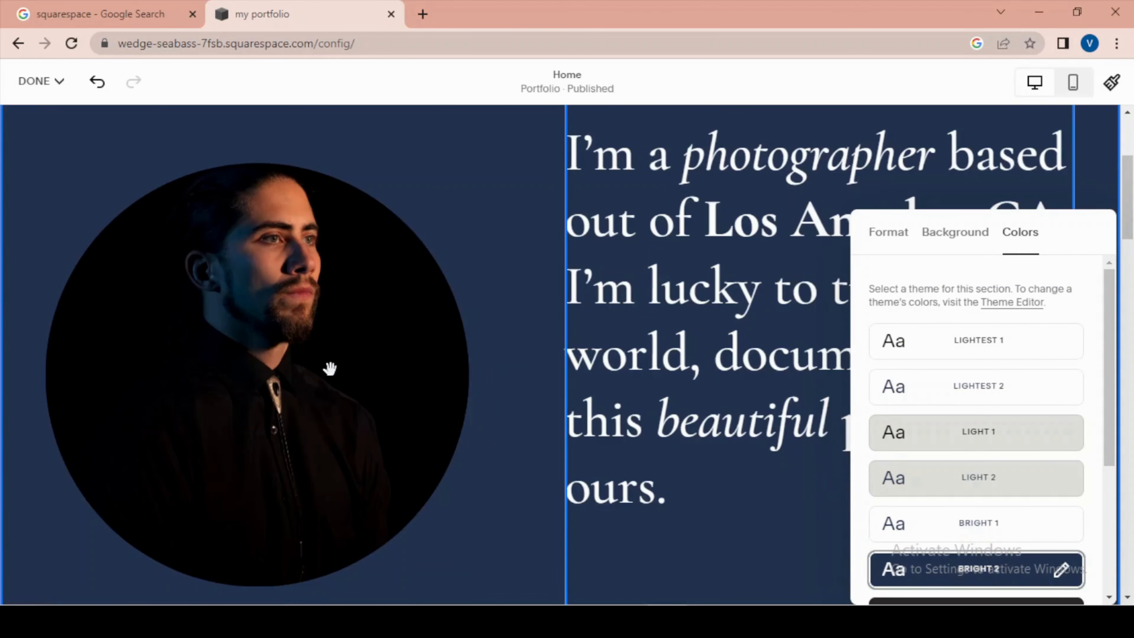
{"action": "left_click", "coordinate": [485, 228]}
{"action": "scroll", "coordinate": [556, 291], "scroll_direction": "up", "scroll_amount": 5}
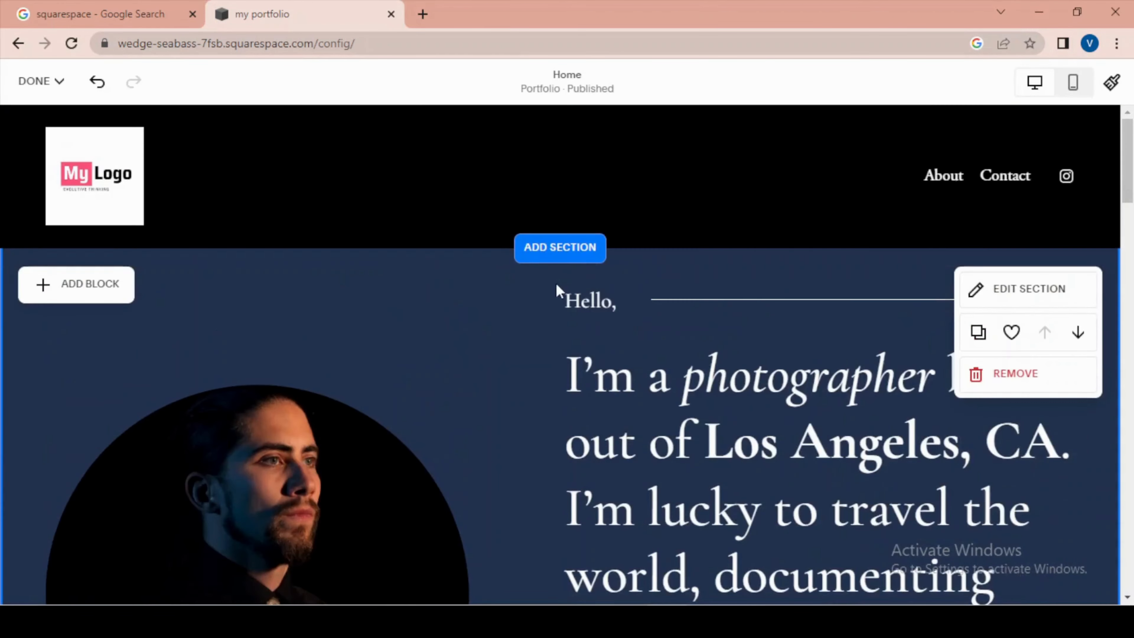
- Open the site footer at the end of the home page for editing
{"action": "scroll", "coordinate": [556, 291], "scroll_direction": "down", "scroll_amount": 5}
{"action": "scroll", "coordinate": [708, 379], "scroll_direction": "down", "scroll_amount": 5}
{"action": "scroll", "coordinate": [716, 386], "scroll_direction": "up", "scroll_amount": 7}
{"action": "scroll", "coordinate": [602, 333], "scroll_direction": "up", "scroll_amount": 1}
{"action": "scroll", "coordinate": [506, 339], "scroll_direction": "down", "scroll_amount": 15}
{"action": "scroll", "coordinate": [510, 340], "scroll_direction": "down", "scroll_amount": 10}
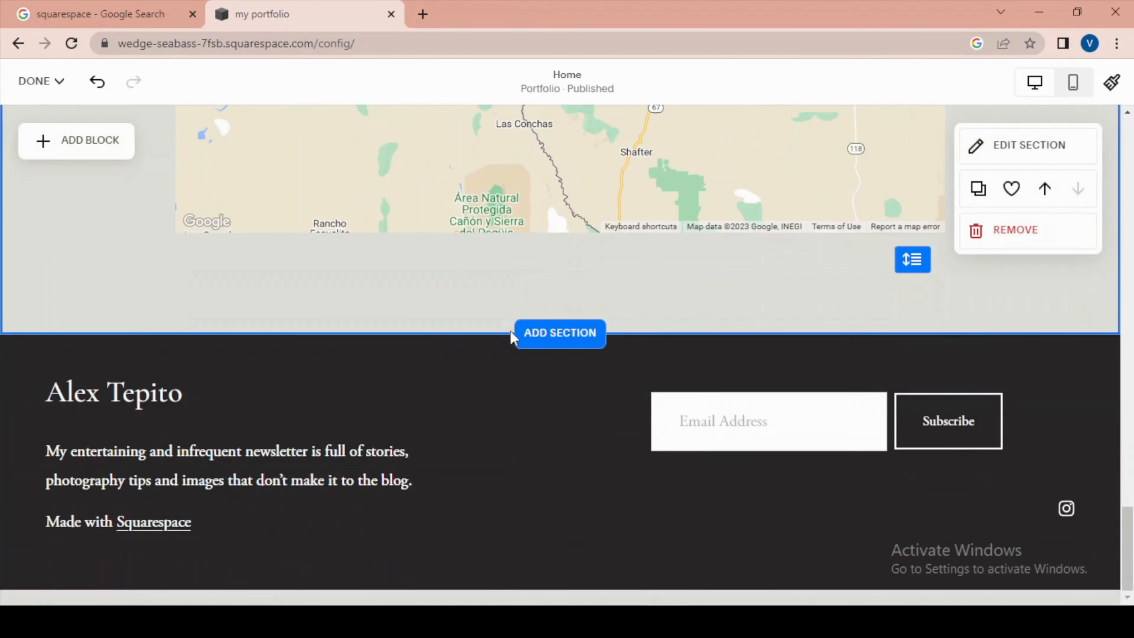
{"action": "mouse_move", "coordinate": [630, 436]}
{"action": "left_click", "coordinate": [561, 379]}
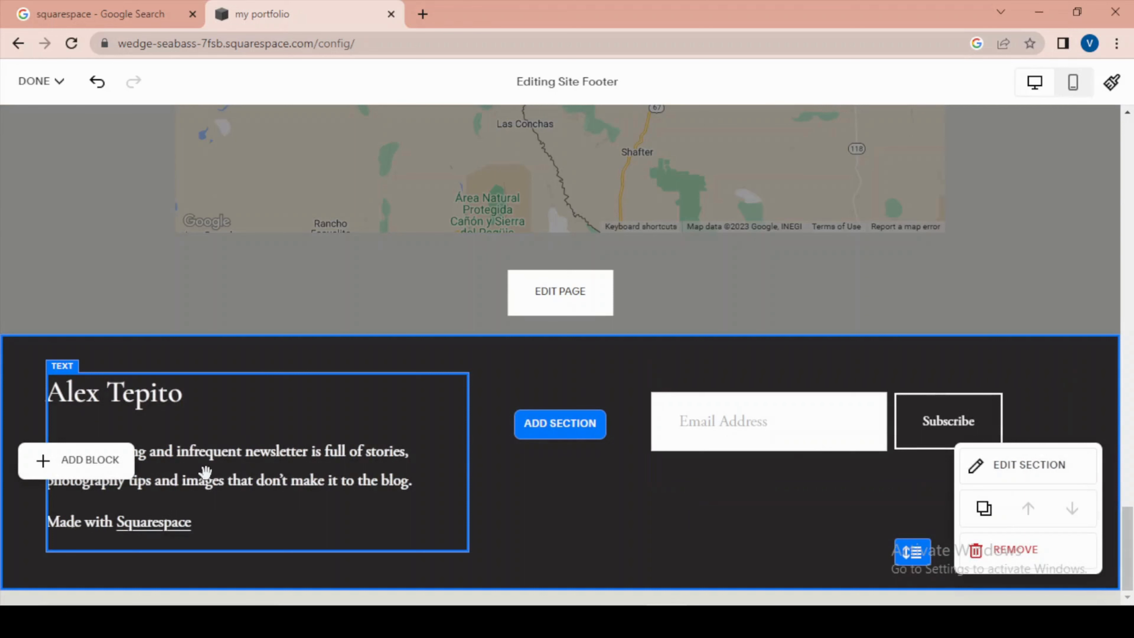
- Try a background on the footer's newsletter text block, switch it off again and close the block's design settings
{"action": "left_click", "coordinate": [120, 469]}
{"action": "left_click", "coordinate": [64, 337]}
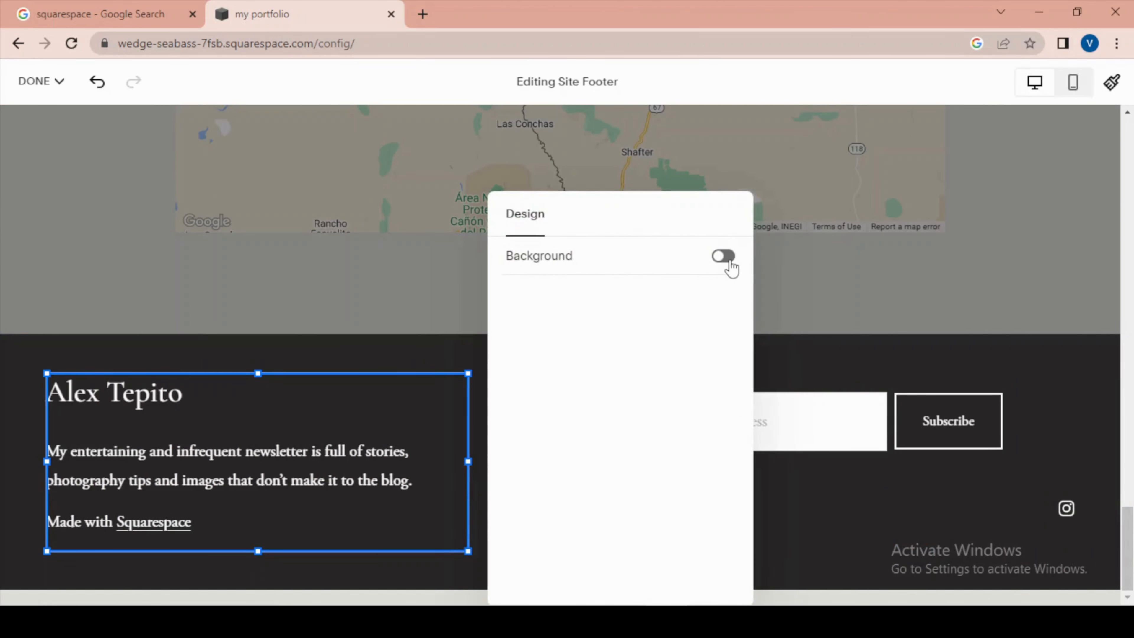
{"action": "left_click", "coordinate": [723, 256]}
{"action": "scroll", "coordinate": [241, 365], "scroll_direction": "down", "scroll_amount": 1}
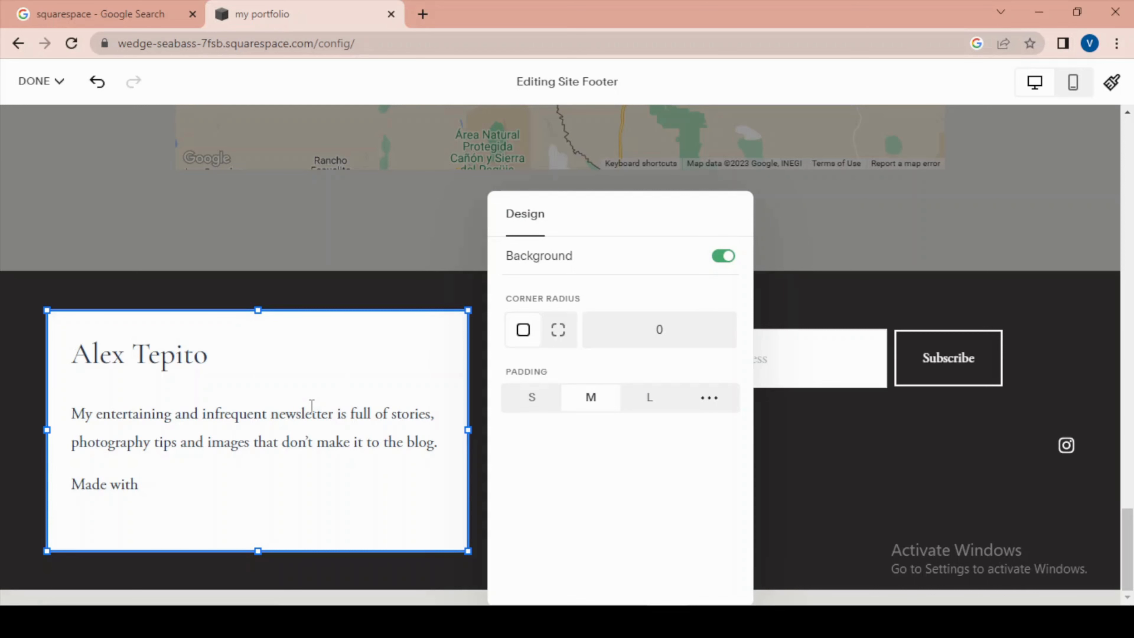
{"action": "left_click", "coordinate": [719, 257]}
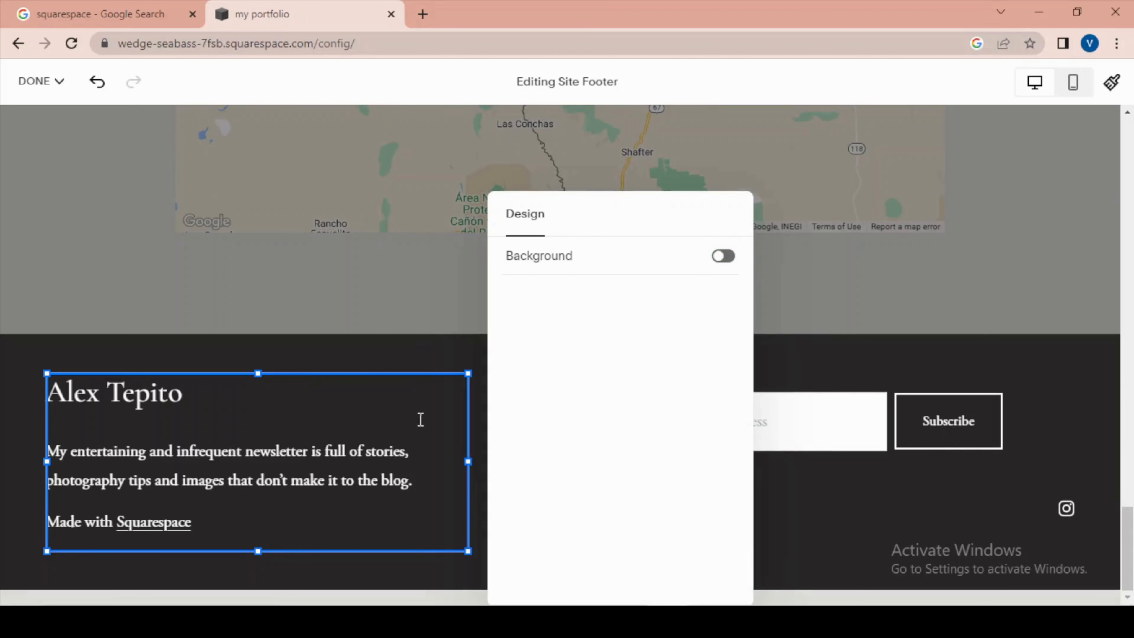
{"action": "left_click", "coordinate": [343, 354]}
{"action": "left_click", "coordinate": [235, 458]}
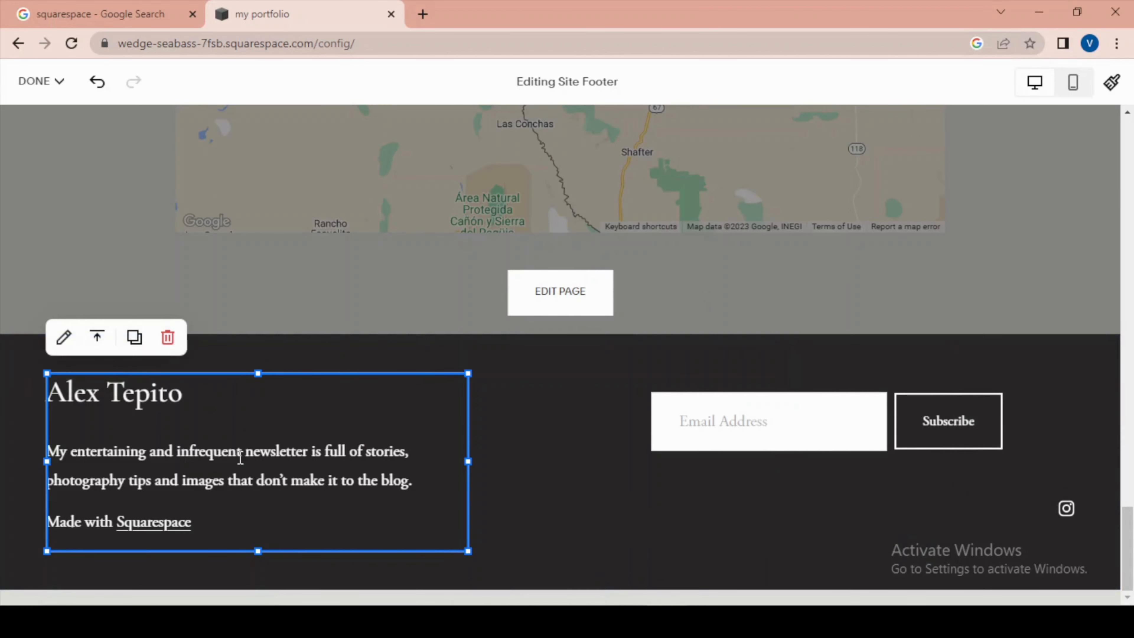
- Open the footer section's settings, check the background options and set the section's vertical alignment to top
{"action": "left_click", "coordinate": [563, 395]}
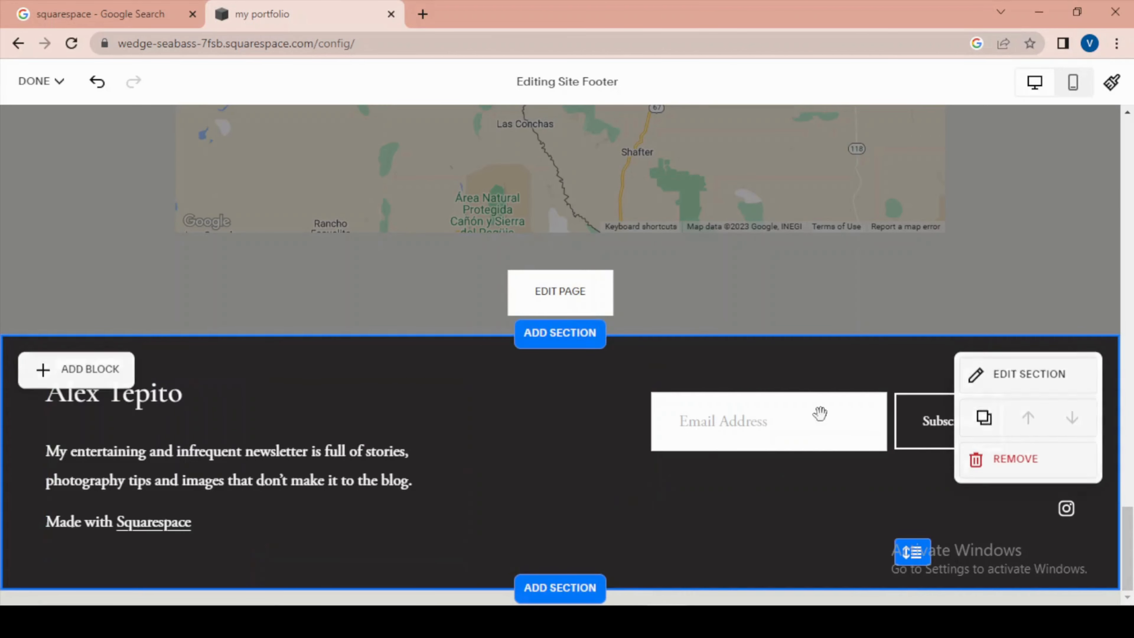
{"action": "left_click", "coordinate": [1033, 378]}
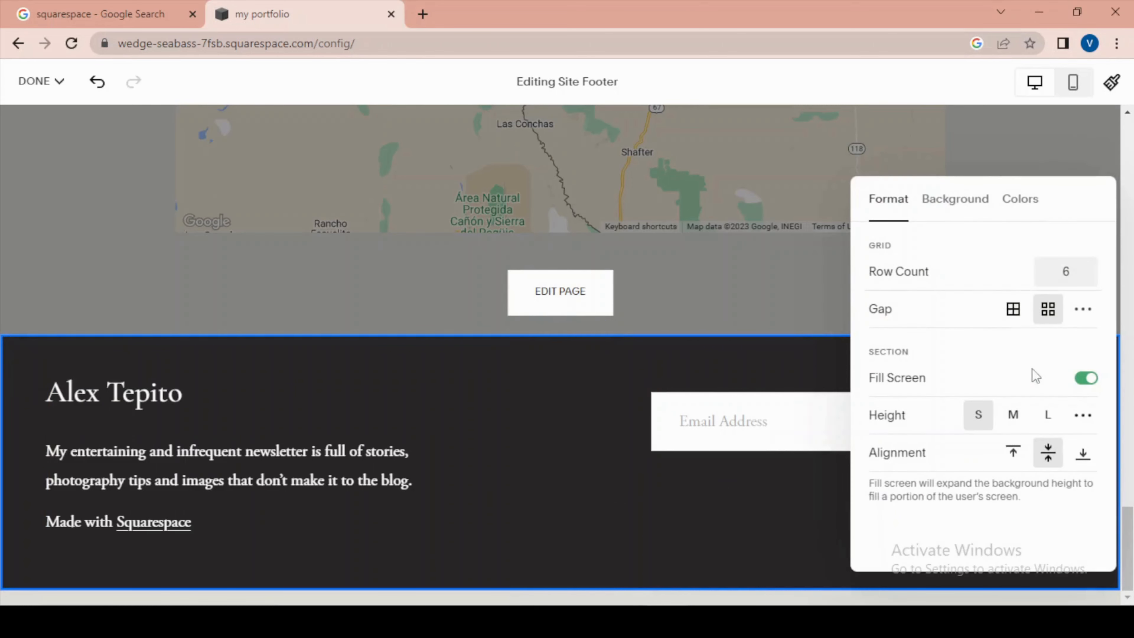
{"action": "left_click", "coordinate": [964, 203]}
{"action": "left_click", "coordinate": [894, 203]}
{"action": "left_click", "coordinate": [1012, 452]}
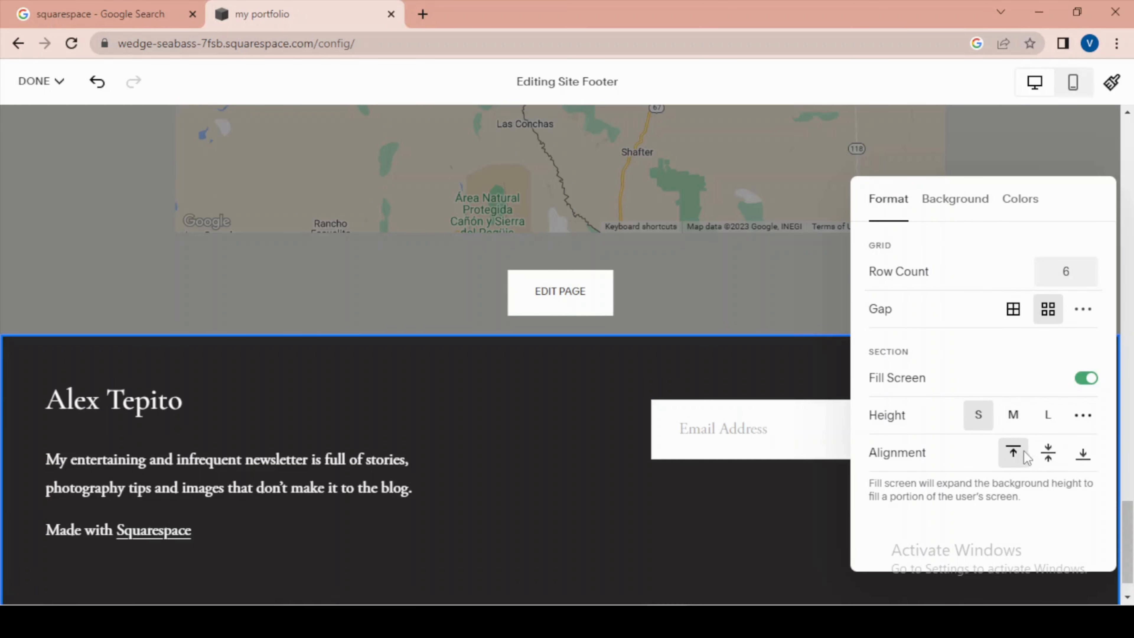
- Set the footer section's vertical alignment to middle and its height to M
{"action": "left_click", "coordinate": [1048, 451]}
{"action": "left_click", "coordinate": [1048, 452]}
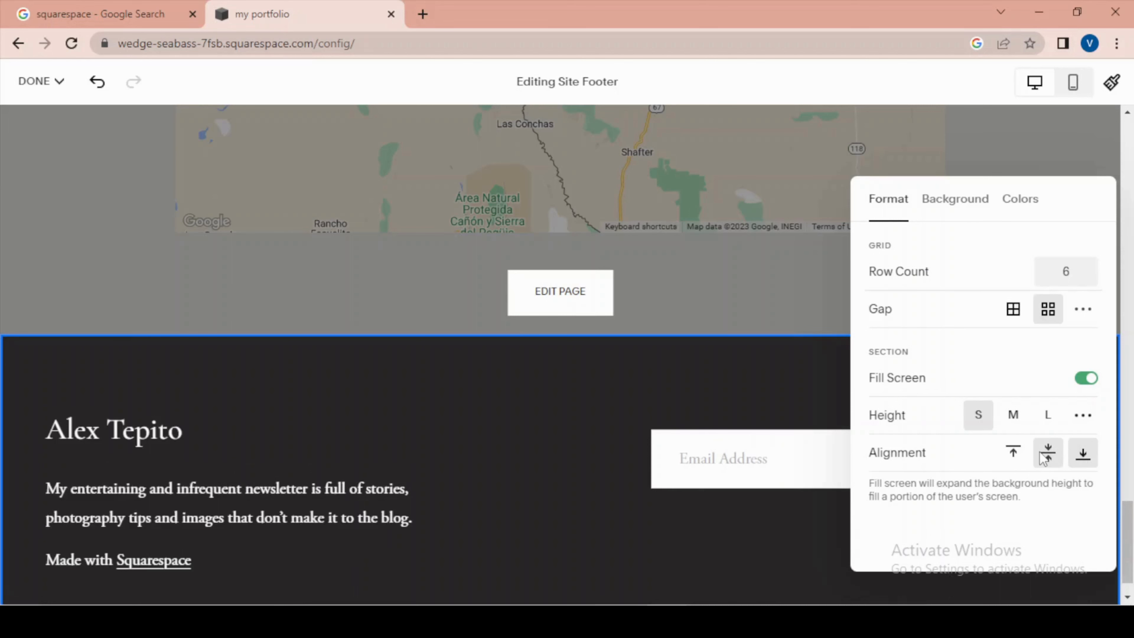
{"action": "left_click", "coordinate": [1014, 422]}
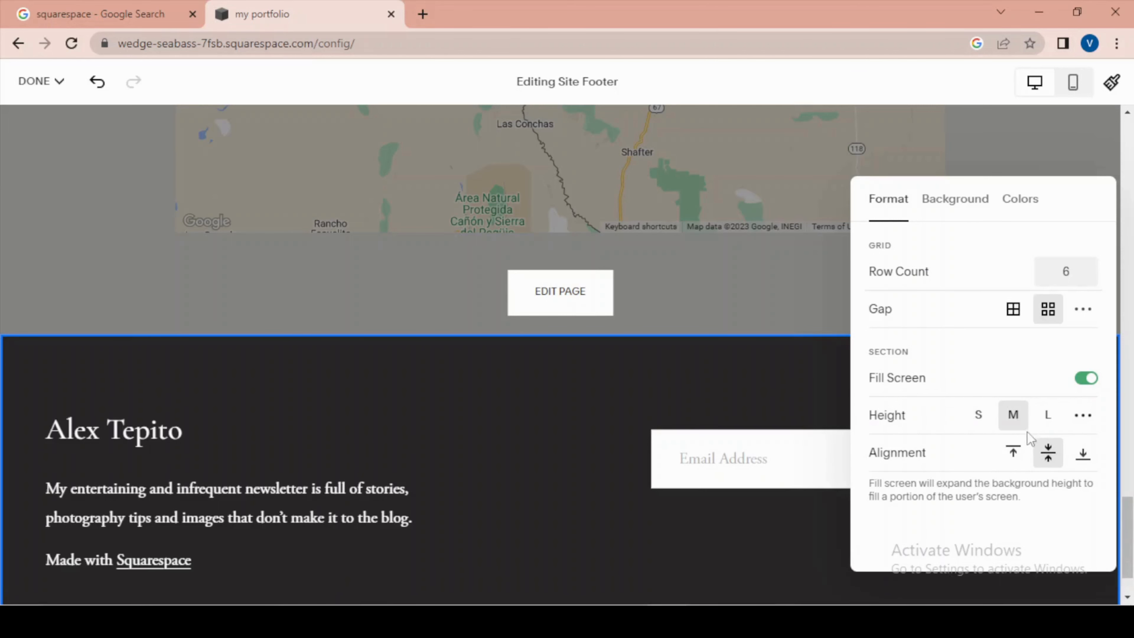
{"action": "scroll", "coordinate": [332, 281], "scroll_direction": "down", "scroll_amount": 2}
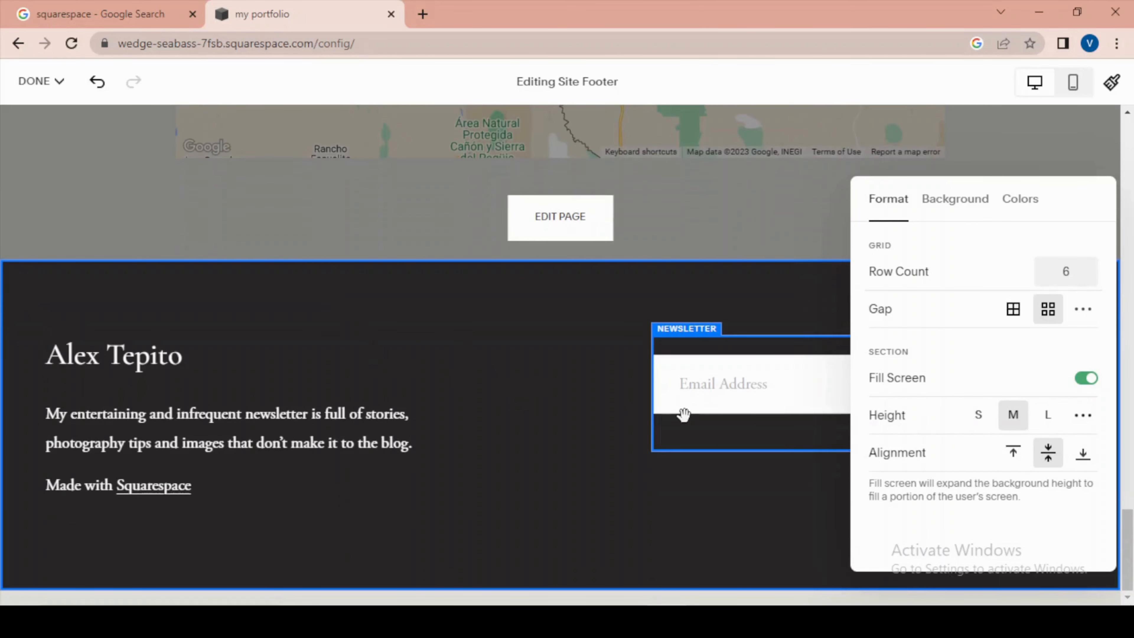
- Try the lightest color themes on the footer section and apply the Light 1 theme
{"action": "left_click", "coordinate": [1020, 199]}
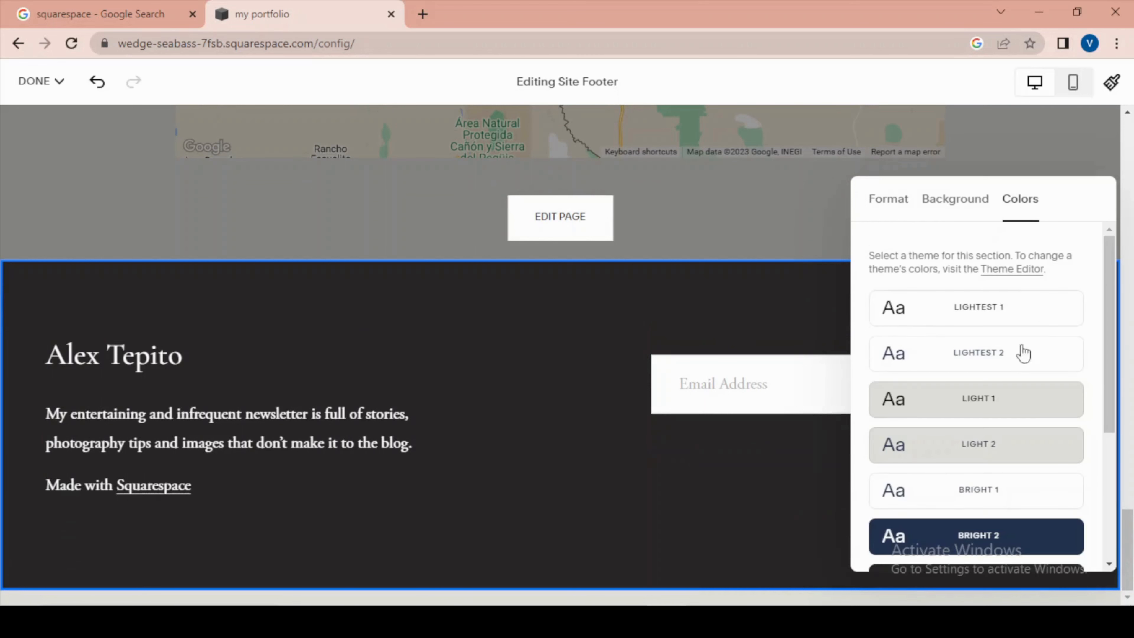
{"action": "scroll", "coordinate": [1023, 425], "scroll_direction": "down", "scroll_amount": 5}
{"action": "scroll", "coordinate": [1000, 447], "scroll_direction": "up", "scroll_amount": 5}
{"action": "left_click", "coordinate": [981, 309]}
{"action": "left_click", "coordinate": [974, 348]}
{"action": "left_click", "coordinate": [974, 399]}
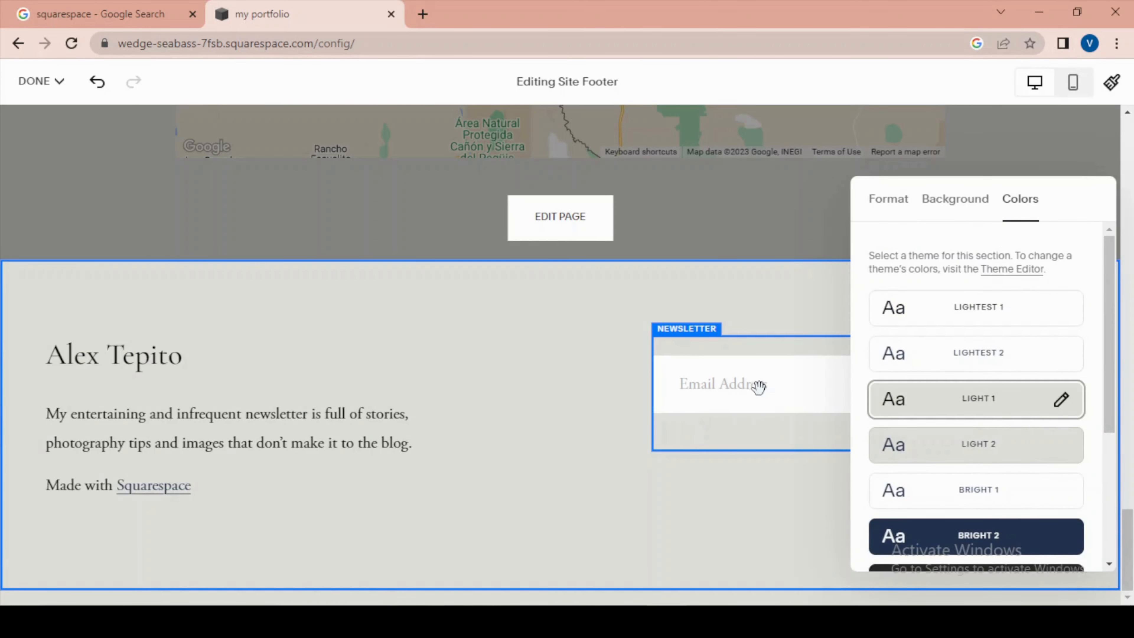
- Open the footer newsletter block's design settings and set its alignment to center
{"action": "left_click", "coordinate": [754, 377]}
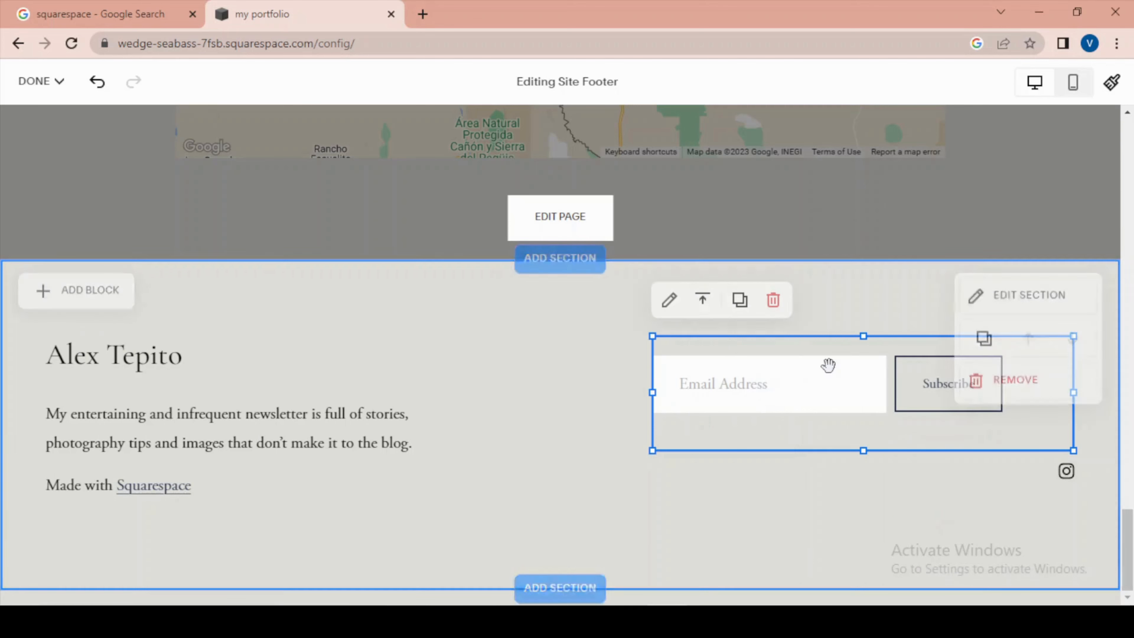
{"action": "left_click", "coordinate": [669, 300]}
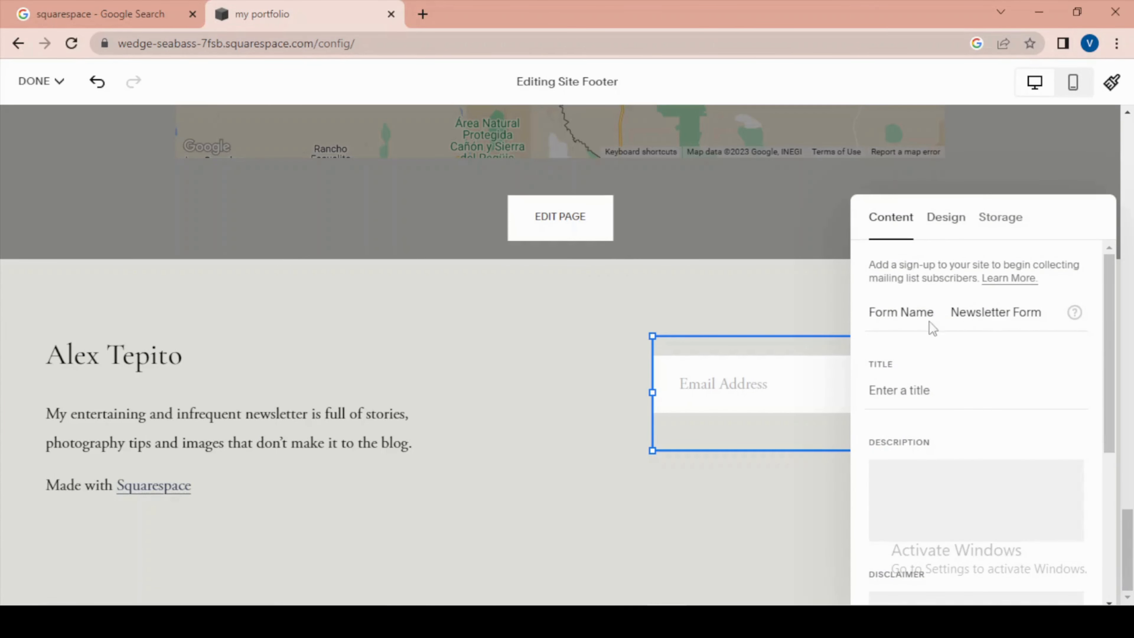
{"action": "left_click", "coordinate": [935, 228]}
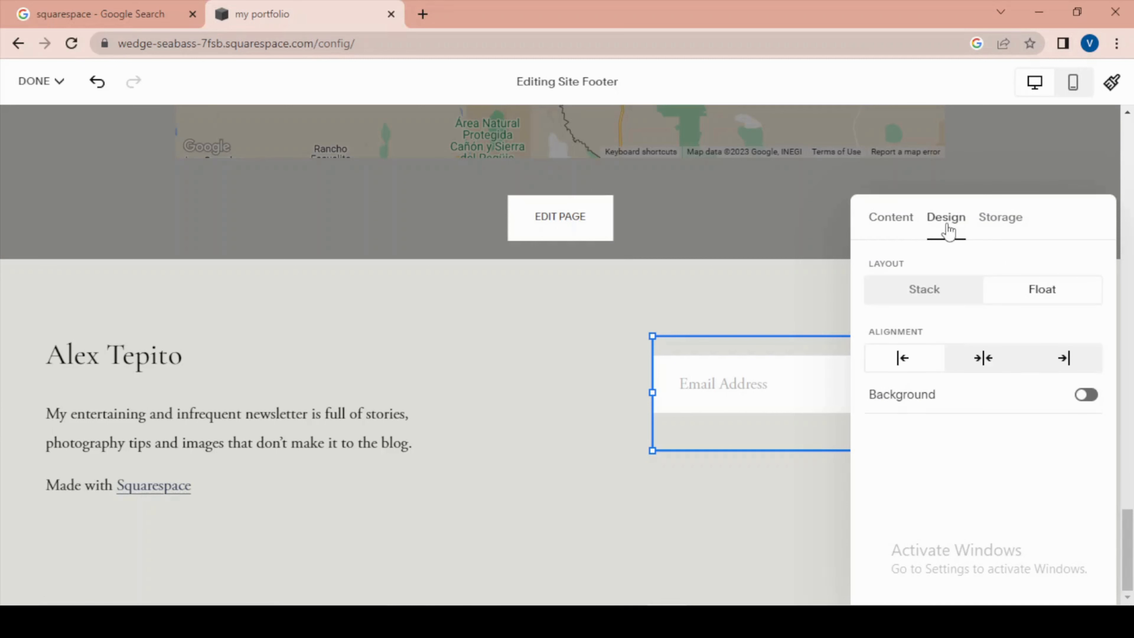
{"action": "left_click", "coordinate": [978, 369]}
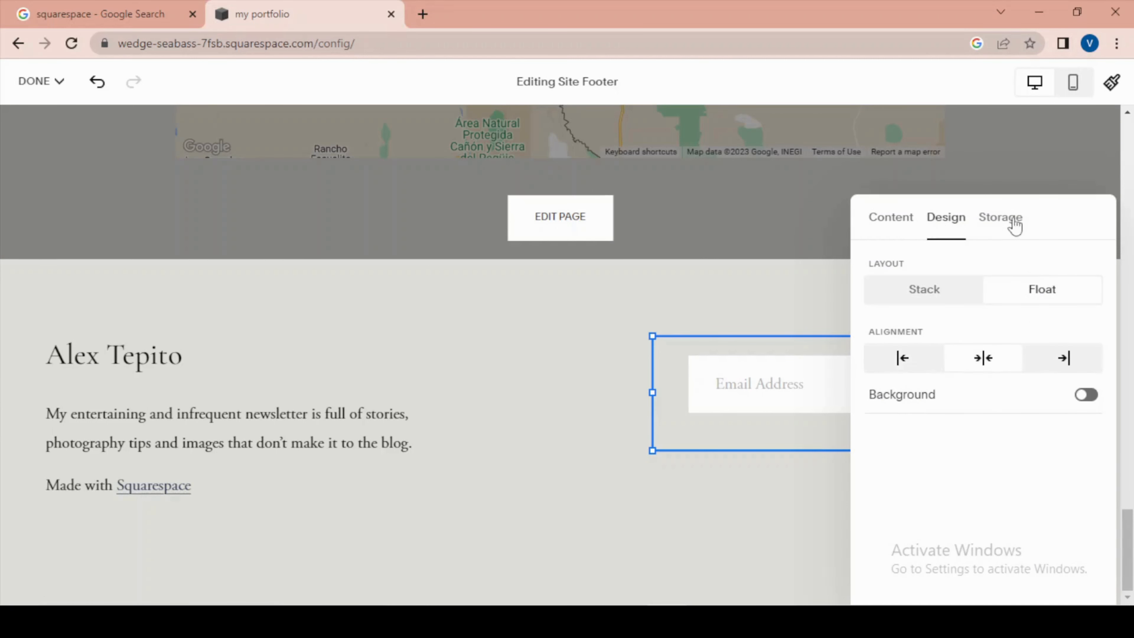
- Examine the newsletter form's storage options and its title, description and disclaimer fields
{"action": "left_click", "coordinate": [1002, 232]}
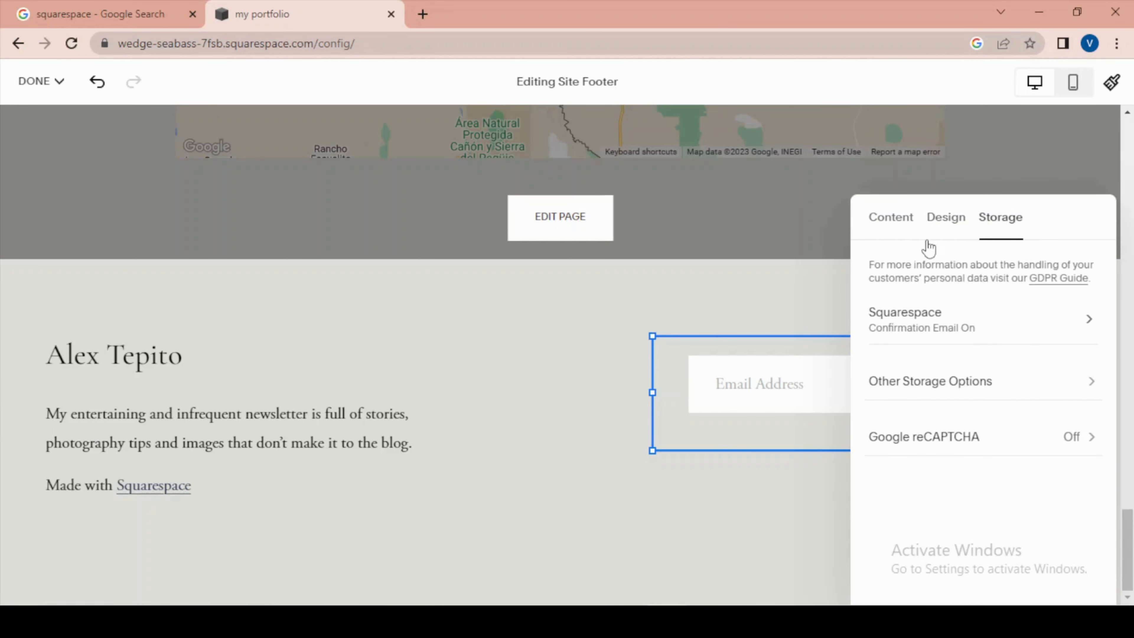
{"action": "left_click", "coordinate": [897, 222]}
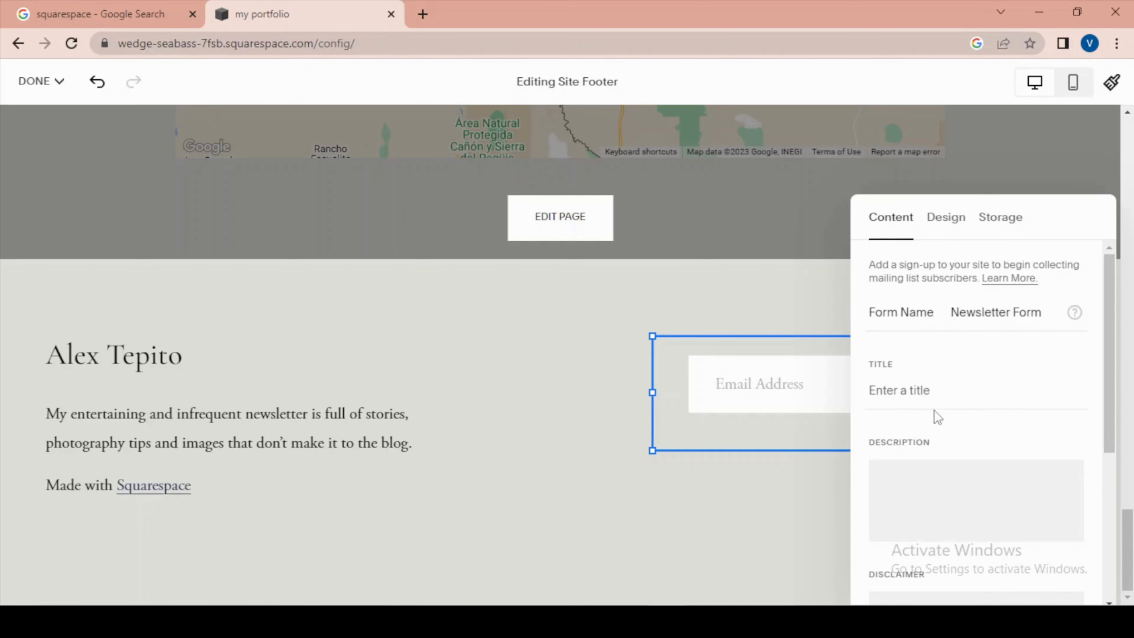
{"action": "scroll", "coordinate": [936, 409], "scroll_direction": "down", "scroll_amount": 5}
{"action": "scroll", "coordinate": [964, 438], "scroll_direction": "up", "scroll_amount": 3}
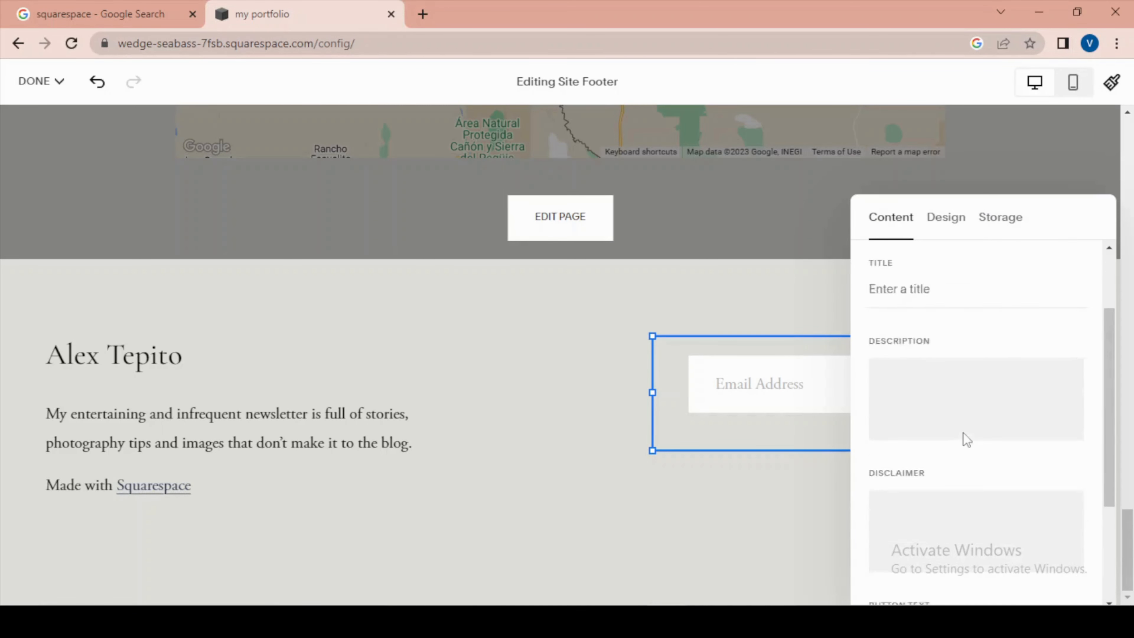
{"action": "scroll", "coordinate": [970, 442], "scroll_direction": "up", "scroll_amount": 1}
{"action": "scroll", "coordinate": [954, 370], "scroll_direction": "up", "scroll_amount": 1}
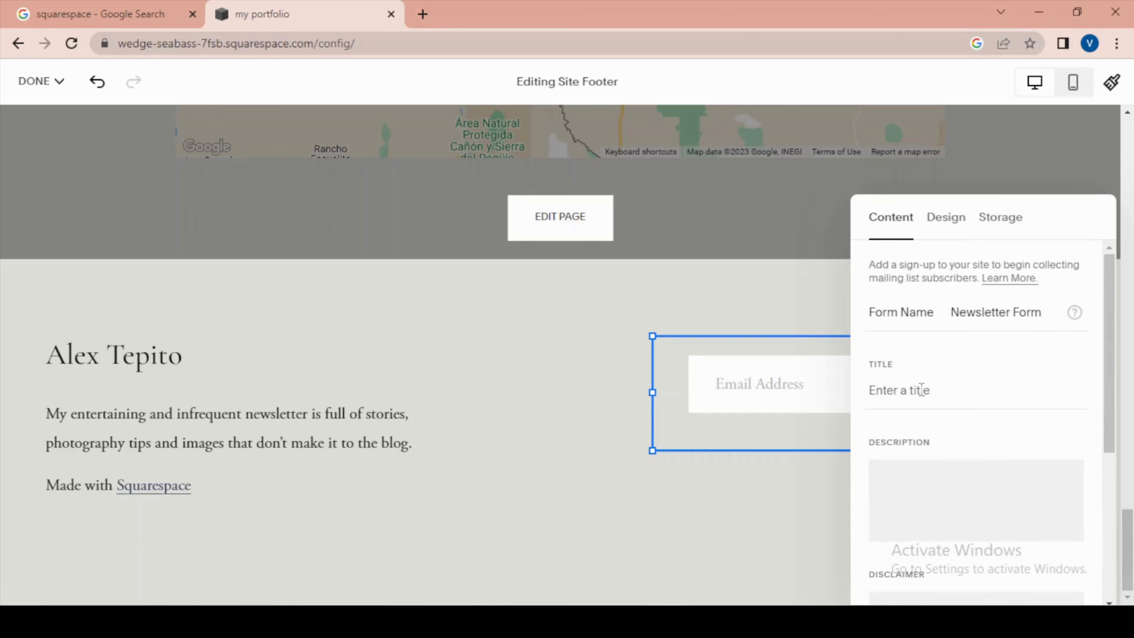
{"action": "left_click", "coordinate": [932, 387]}
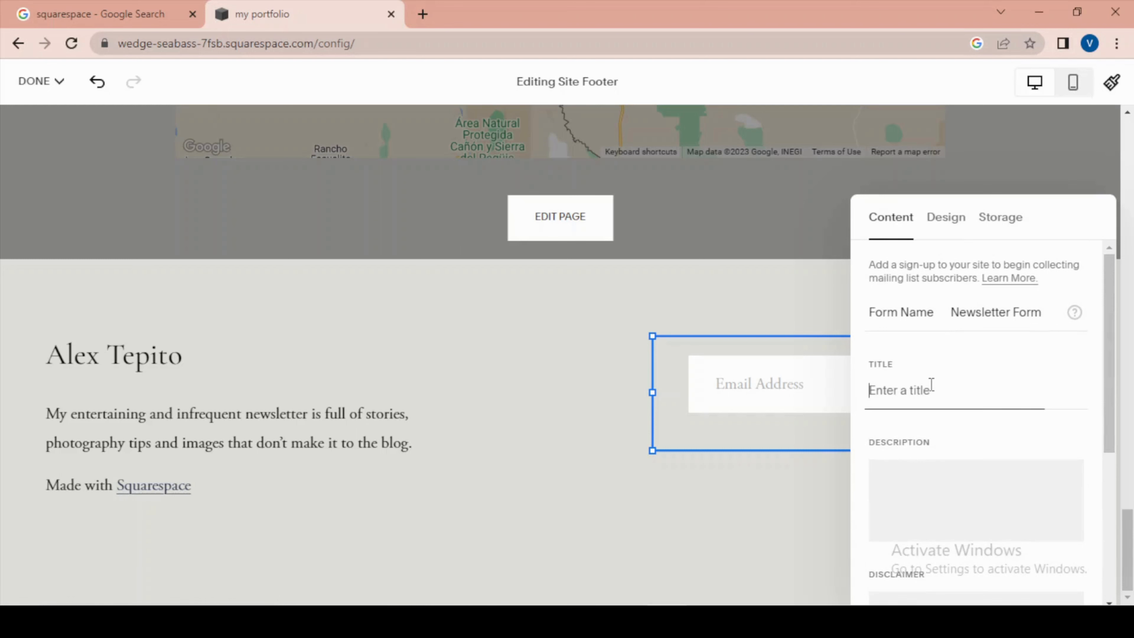
{"action": "left_click", "coordinate": [921, 444]}
- Save the footer changes, leave the editor and review the home page preview
{"action": "scroll", "coordinate": [611, 335], "scroll_direction": "up", "scroll_amount": 10}
{"action": "scroll", "coordinate": [772, 335], "scroll_direction": "down", "scroll_amount": 10}
{"action": "scroll", "coordinate": [779, 333], "scroll_direction": "up", "scroll_amount": 20}
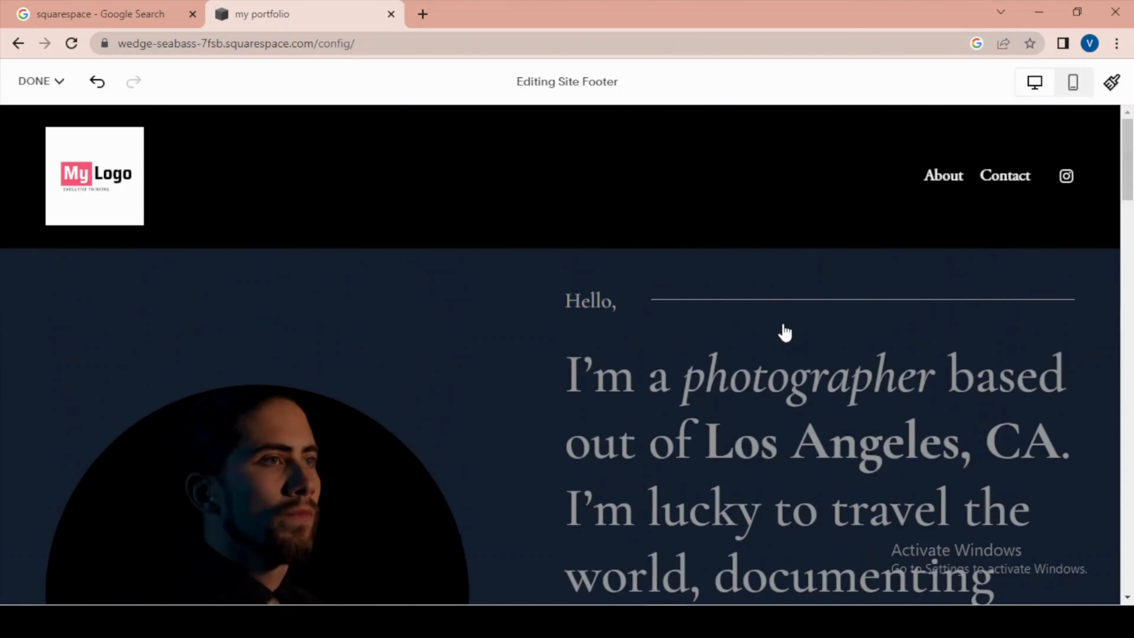
{"action": "left_click", "coordinate": [34, 81]}
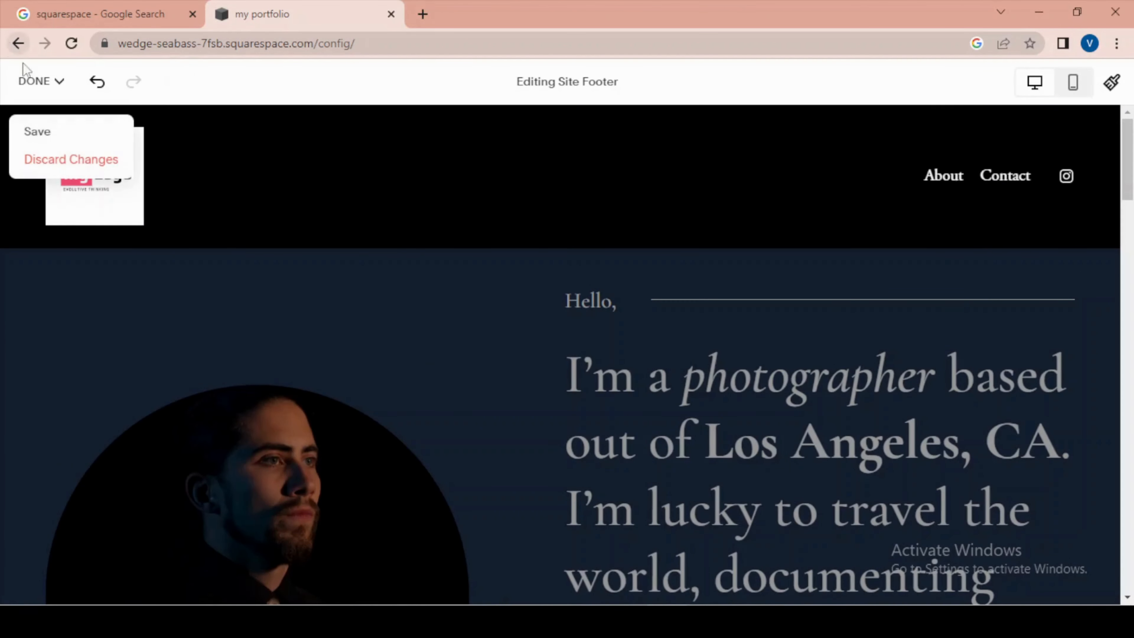
{"action": "left_click", "coordinate": [43, 139]}
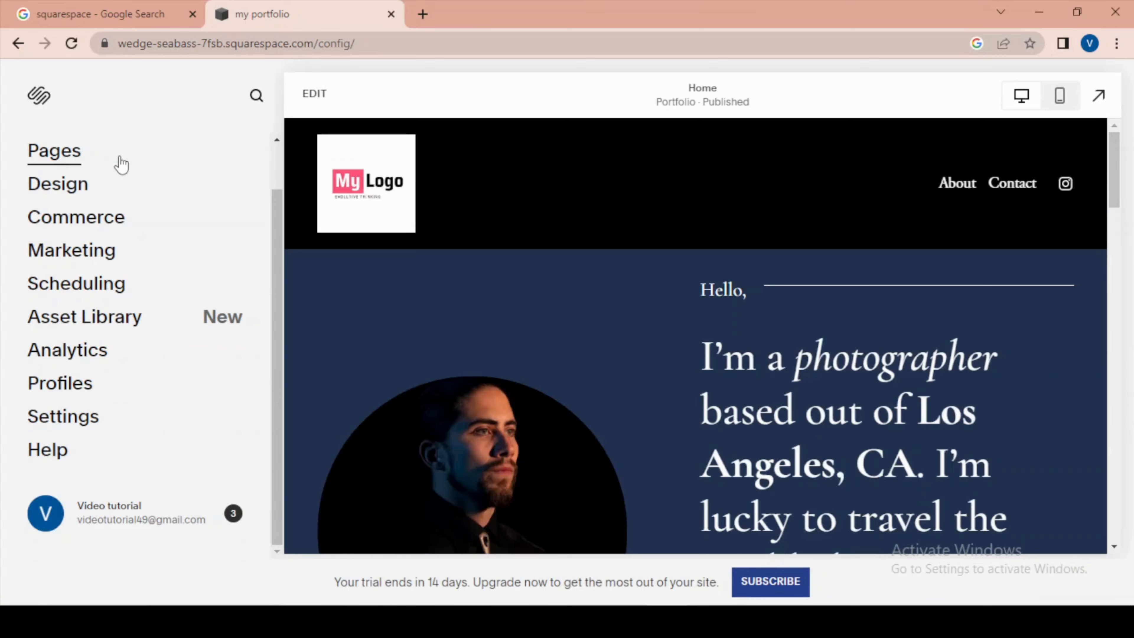
{"action": "scroll", "coordinate": [485, 278], "scroll_direction": "down", "scroll_amount": 15}
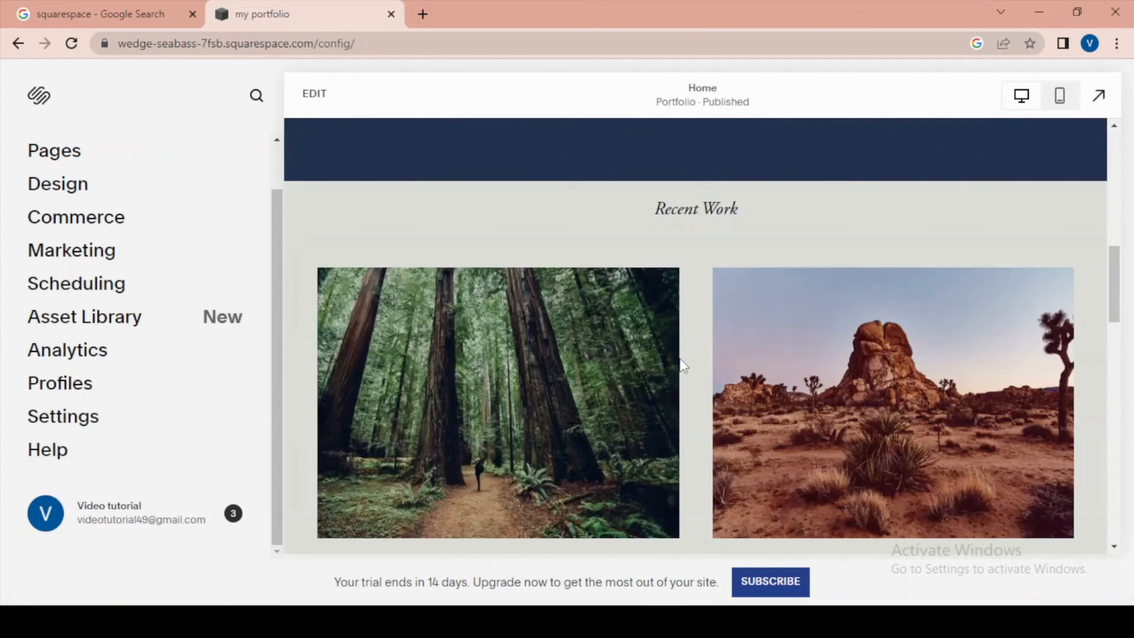
{"action": "scroll", "coordinate": [888, 468], "scroll_direction": "down", "scroll_amount": 5}
{"action": "scroll", "coordinate": [805, 425], "scroll_direction": "up", "scroll_amount": 20}
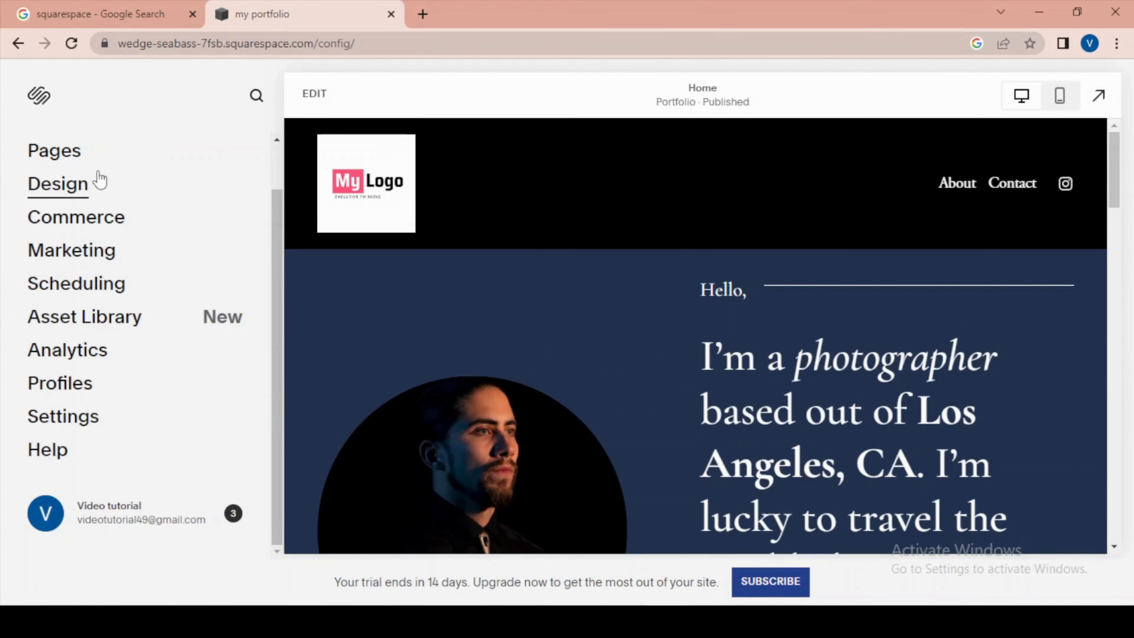
- Open the site's page list and delete the Contact page from the main navigation
{"action": "left_click", "coordinate": [32, 152]}
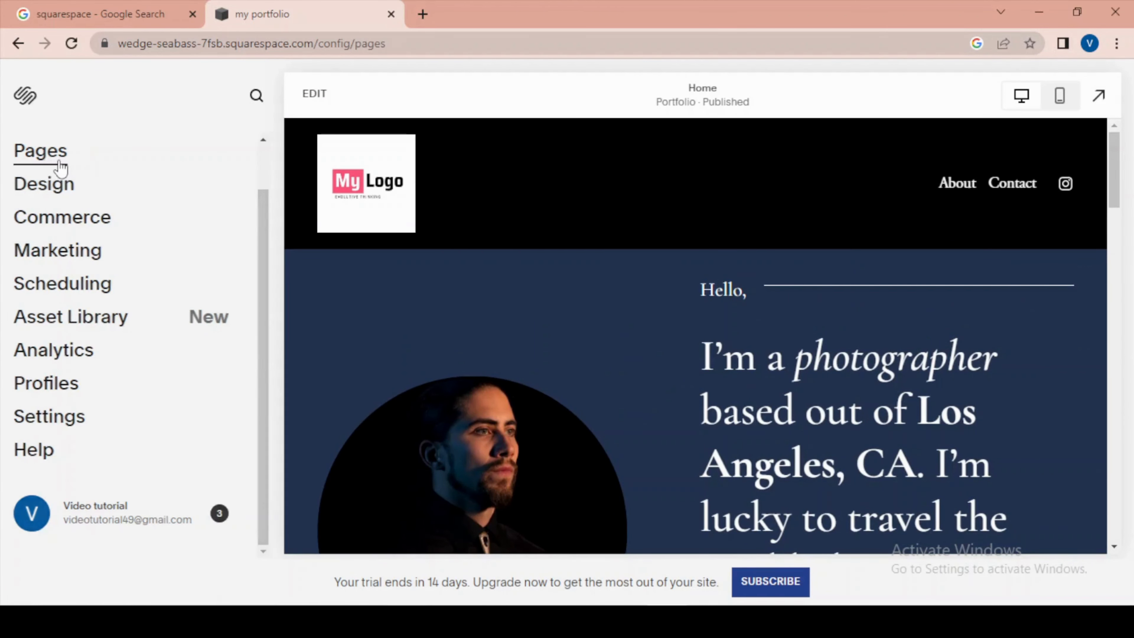
{"action": "key", "text": "alt+f"}
{"action": "left_click", "coordinate": [621, 1]}
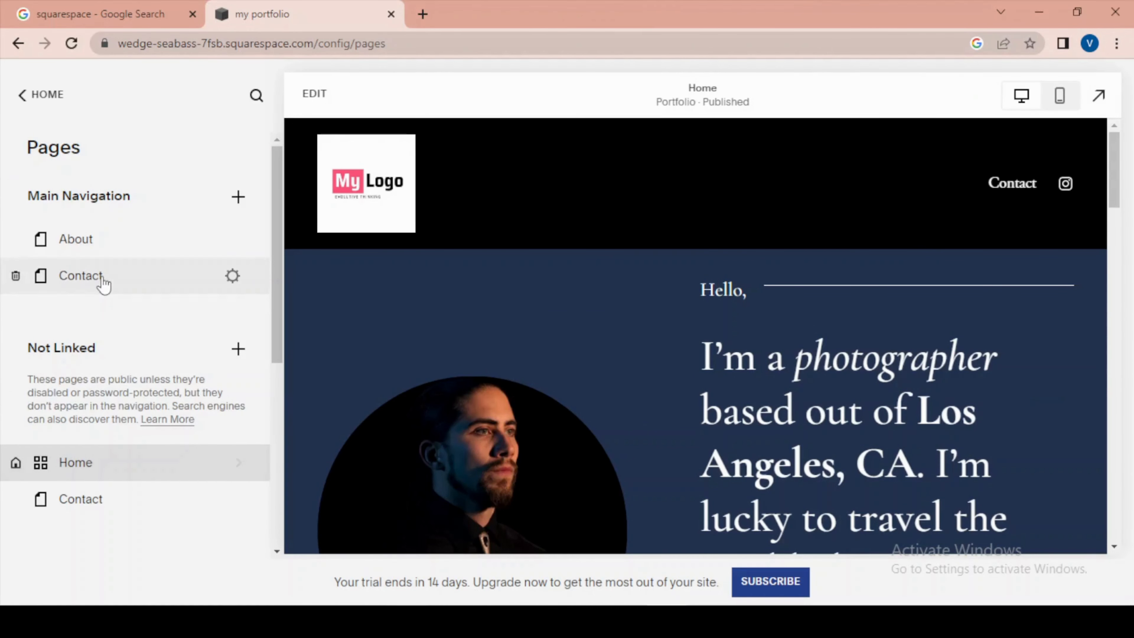
{"action": "left_click", "coordinate": [16, 276]}
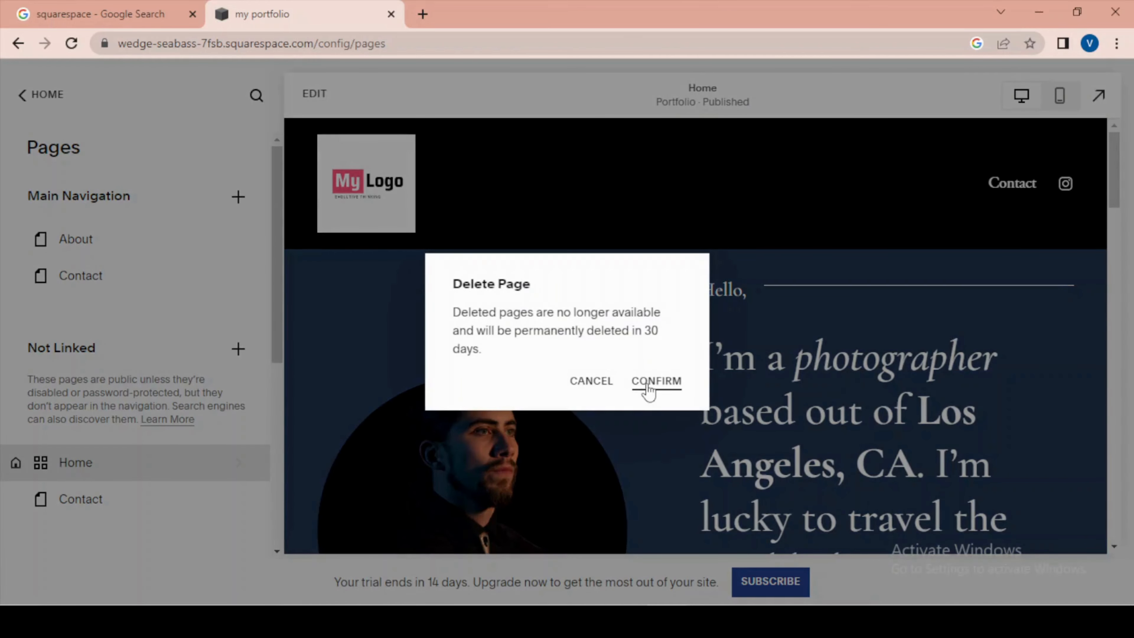
{"action": "left_click", "coordinate": [656, 381]}
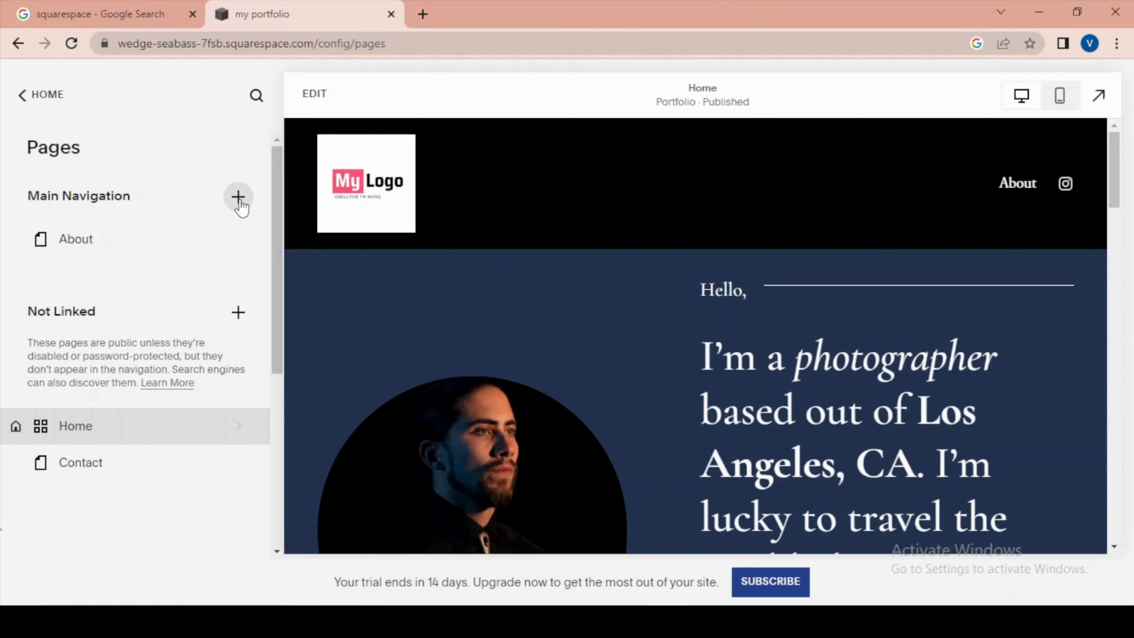
- Add a blank page named "My Experience" to the main navigation, place it below About and display the About page
{"action": "left_click", "coordinate": [239, 202]}
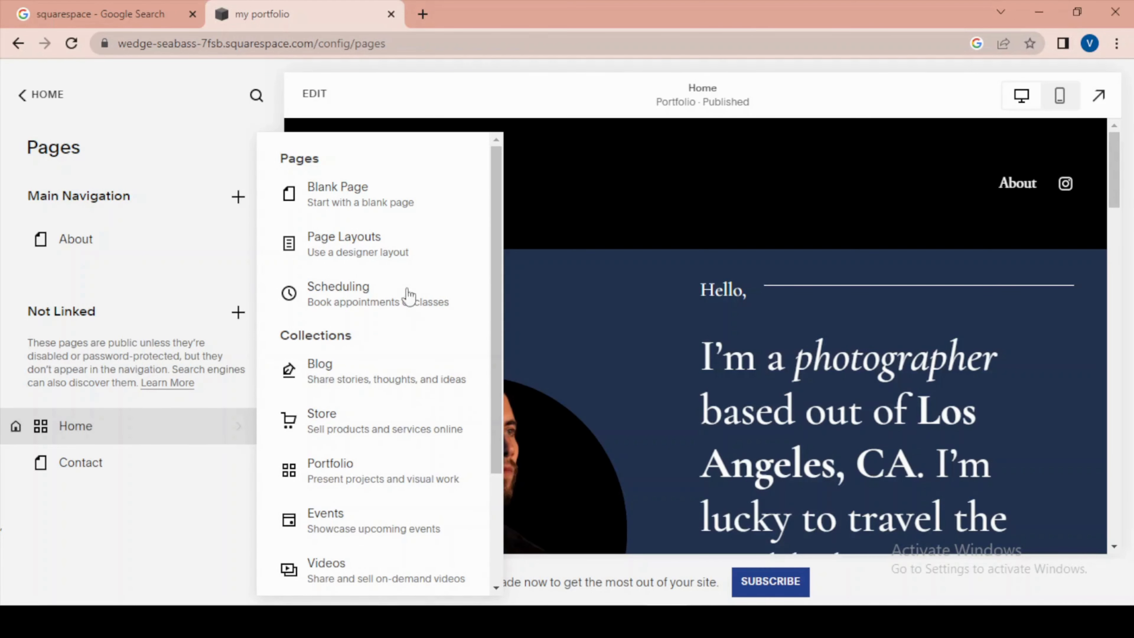
{"action": "left_click", "coordinate": [346, 196]}
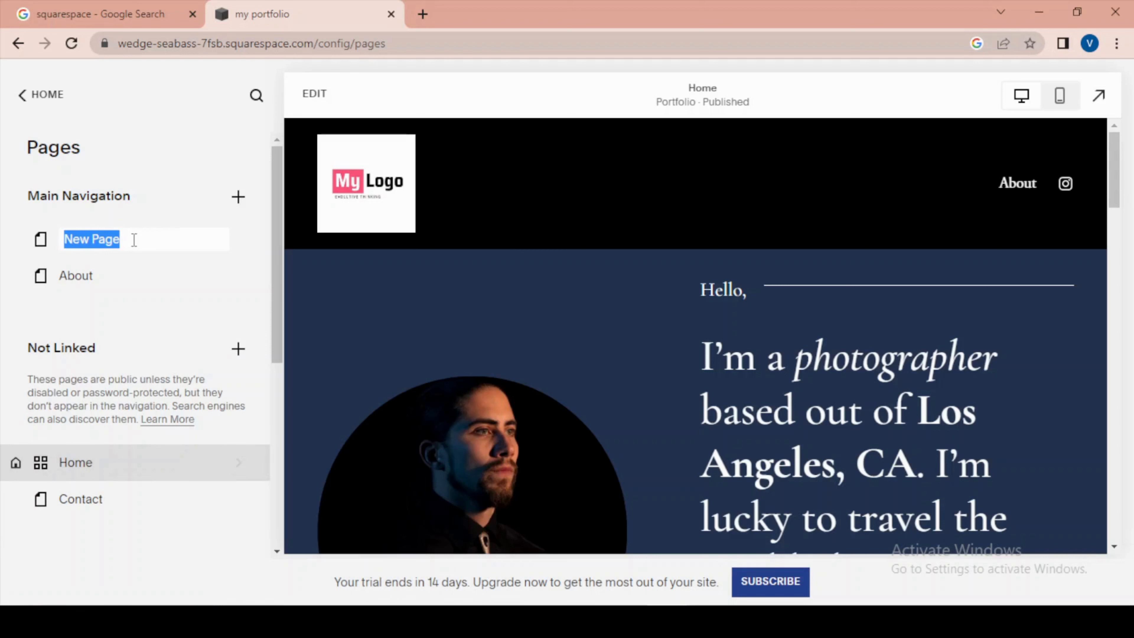
{"action": "type", "text": "My Experience"}
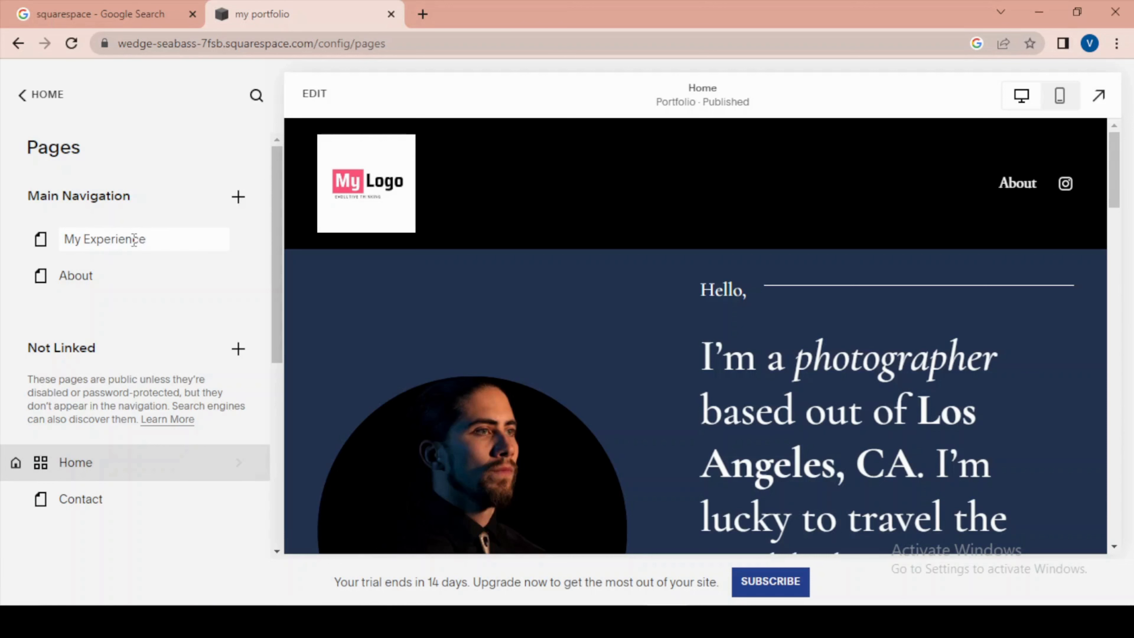
{"action": "key", "text": "Return"}
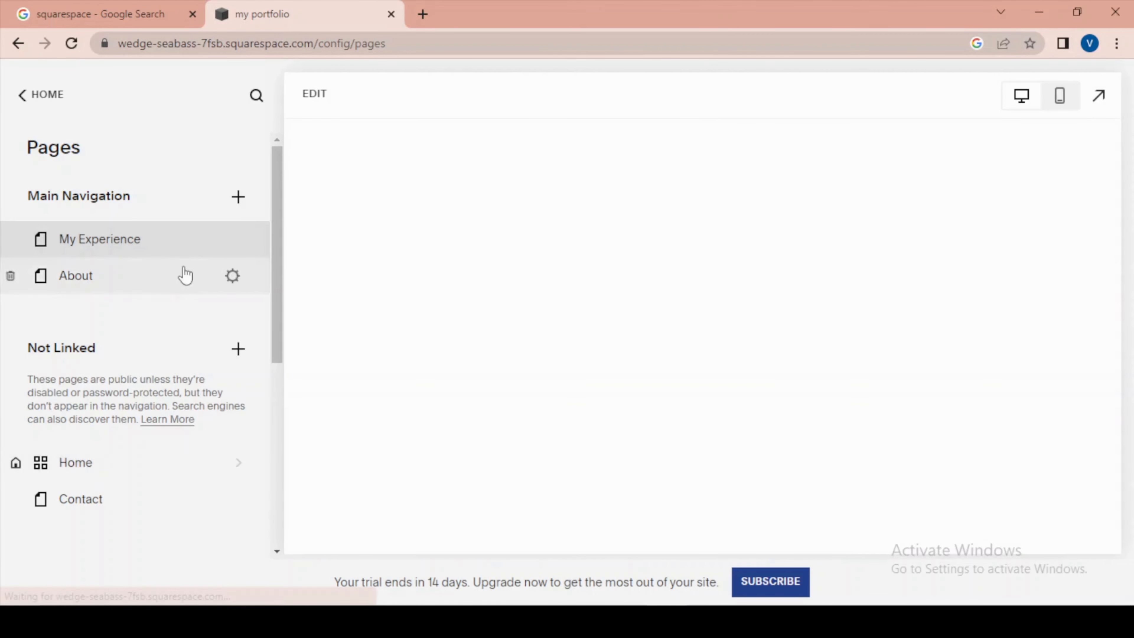
{"action": "left_click_drag", "start_coordinate": [129, 246], "coordinate": [132, 284]}
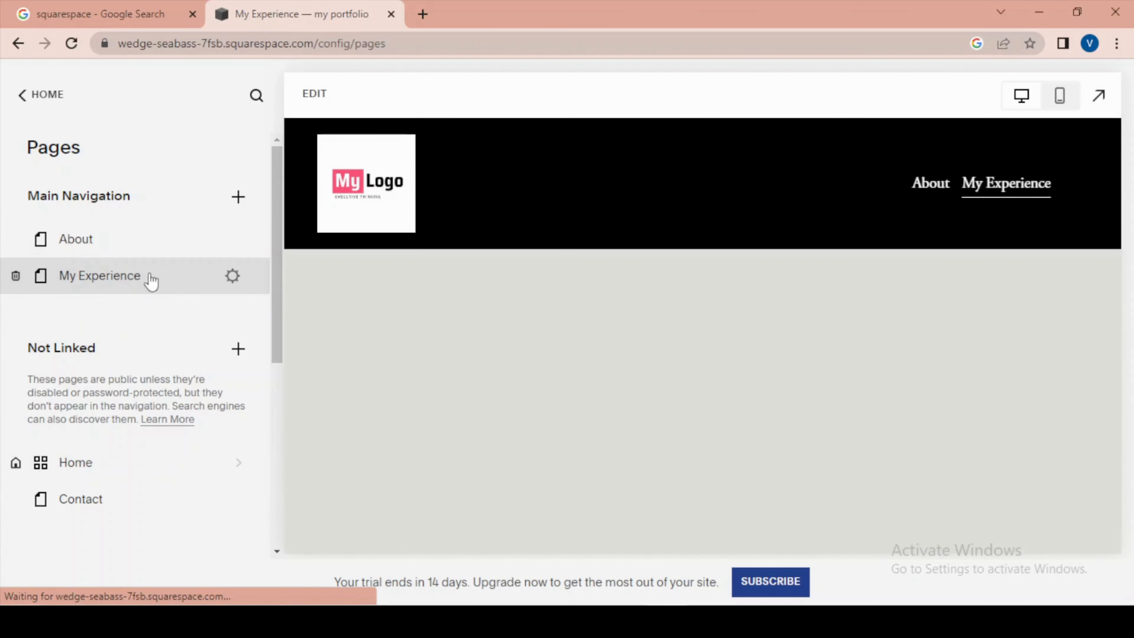
{"action": "left_click", "coordinate": [107, 257]}
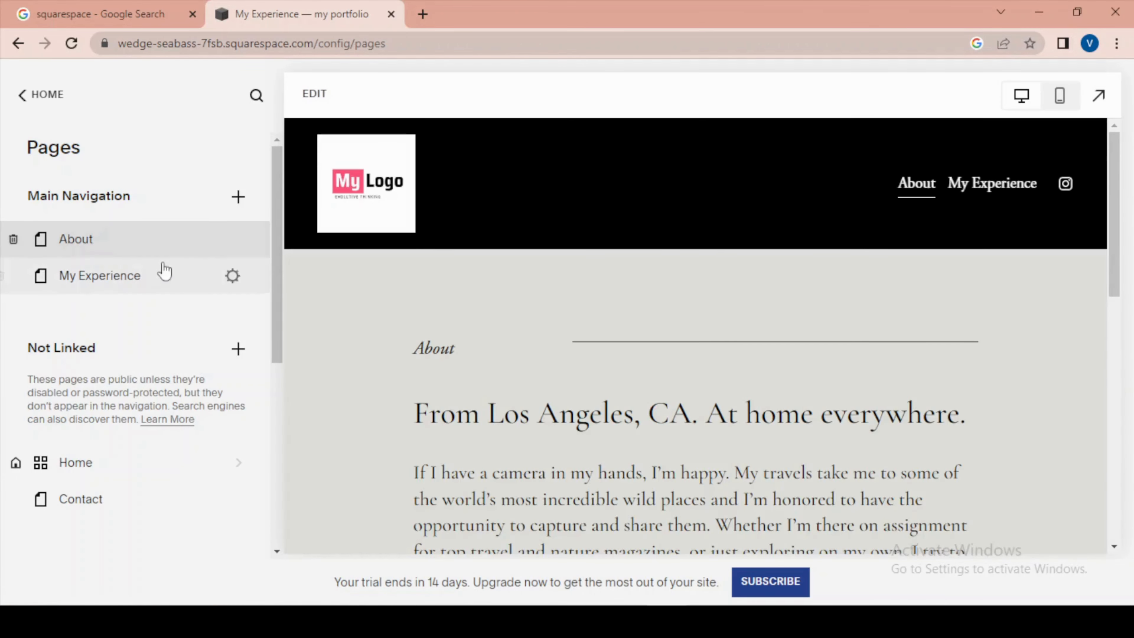
- Add a portfolio page to the main navigation using the grid layout with project titles beneath images, name it "My Gallery" and display it
{"action": "left_click", "coordinate": [238, 198]}
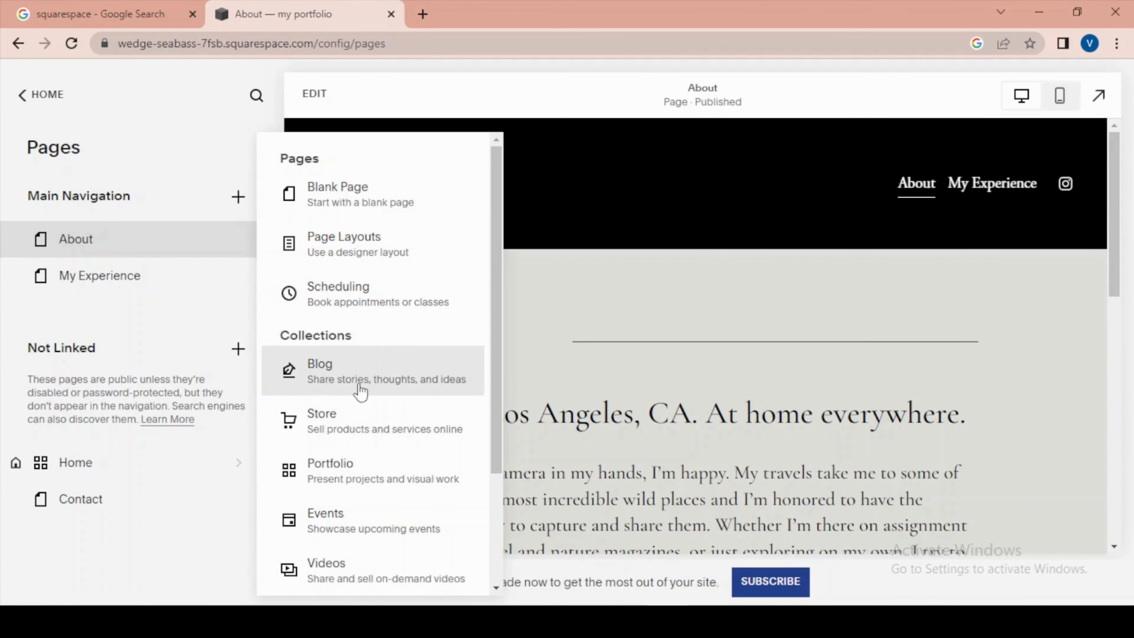
{"action": "left_click", "coordinate": [345, 471]}
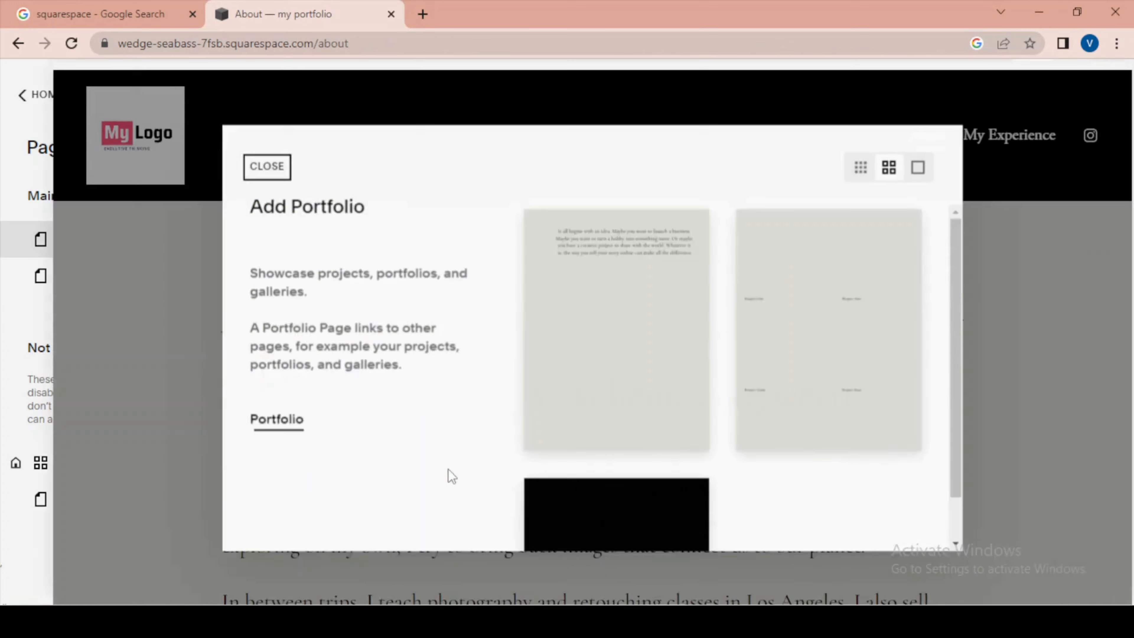
{"action": "scroll", "coordinate": [616, 388], "scroll_direction": "down", "scroll_amount": 5}
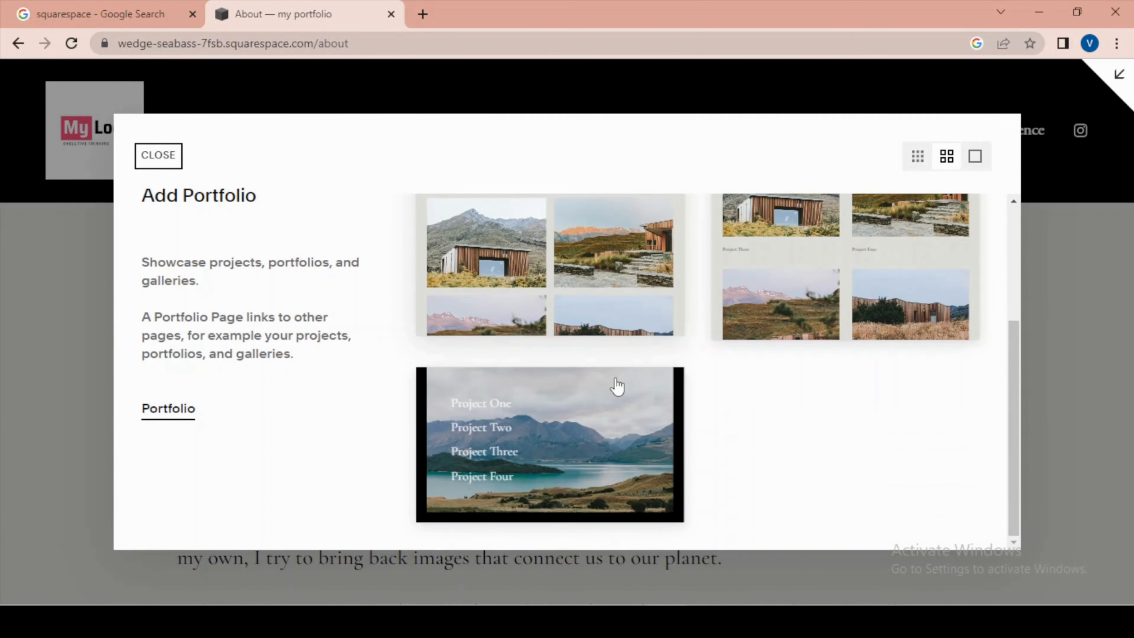
{"action": "scroll", "coordinate": [809, 406], "scroll_direction": "up", "scroll_amount": 5}
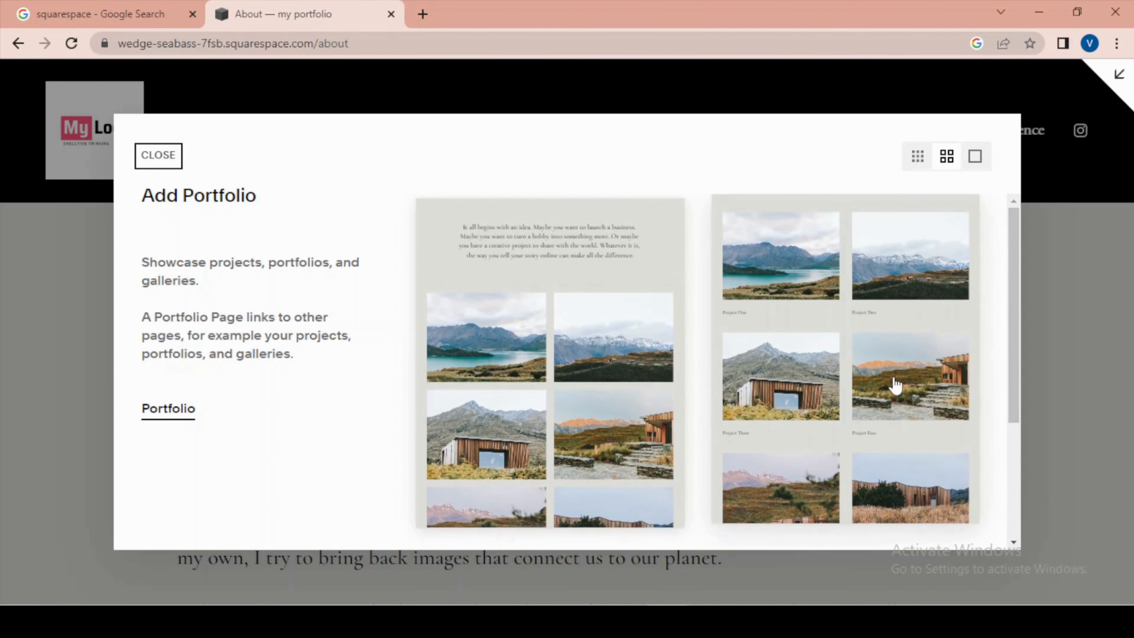
{"action": "scroll", "coordinate": [889, 385], "scroll_direction": "down", "scroll_amount": 5}
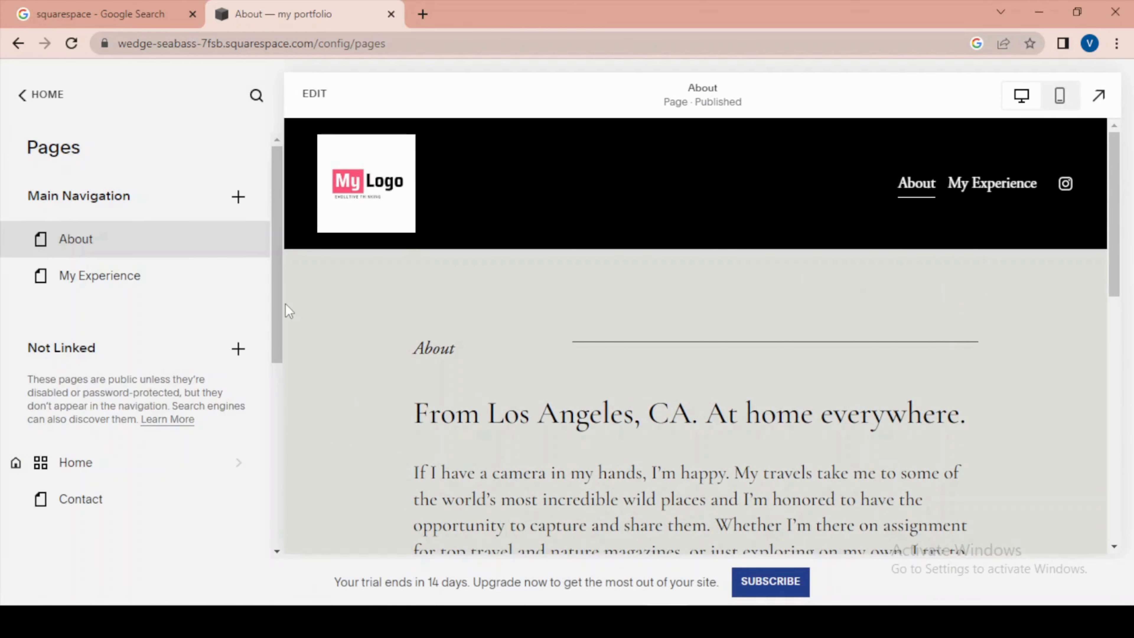
{"action": "scroll", "coordinate": [622, 378], "scroll_direction": "down", "scroll_amount": 5}
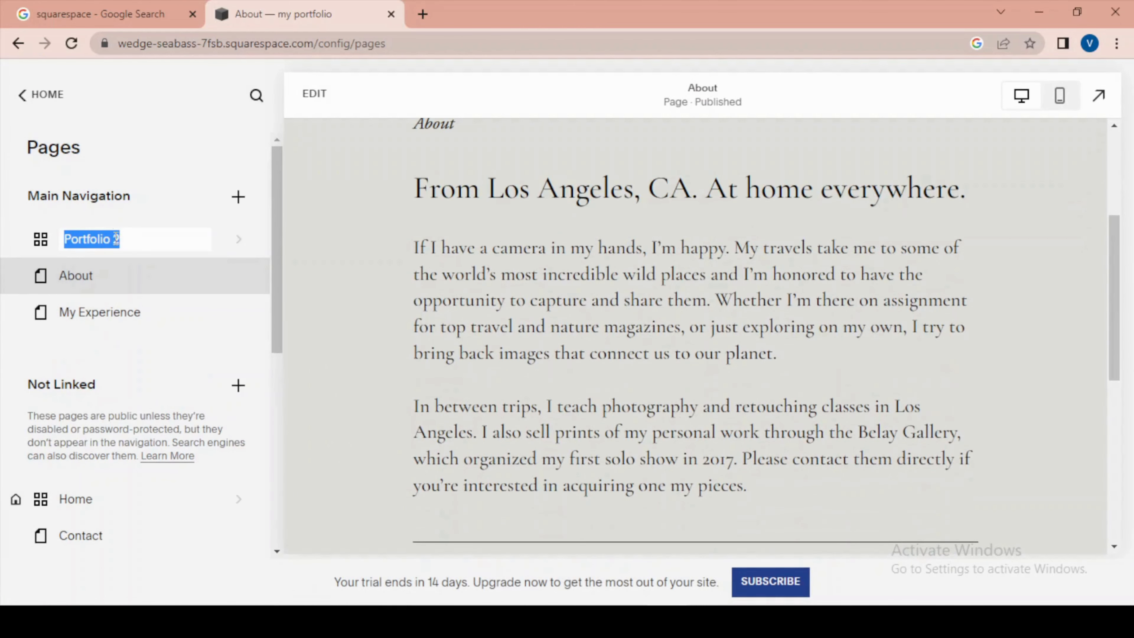
{"action": "type", "text": "My Gallery"}
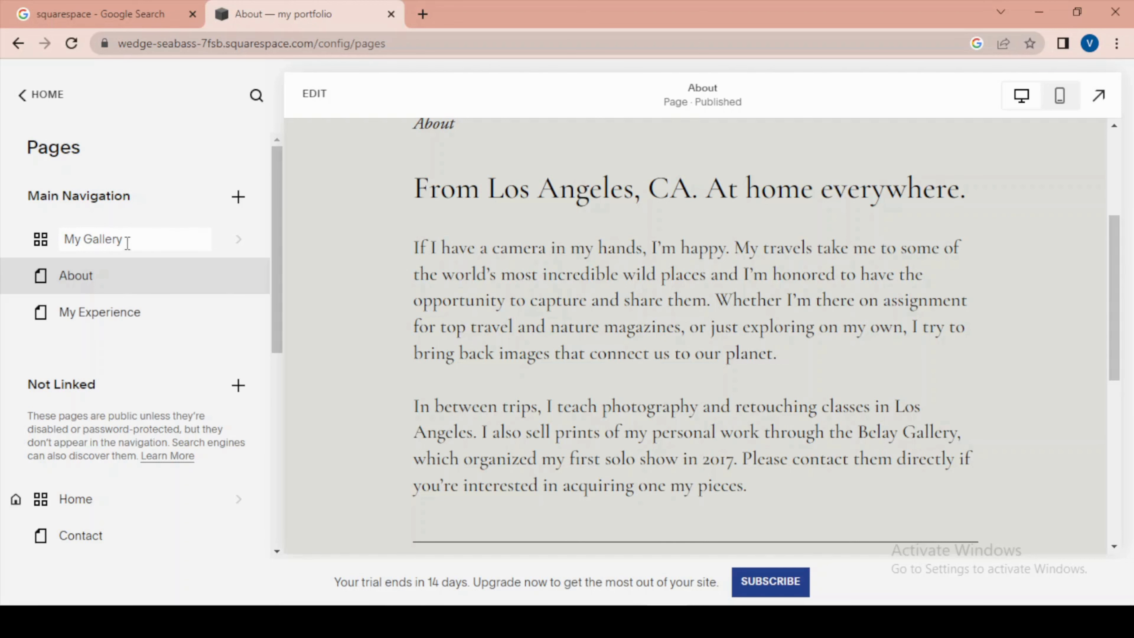
{"action": "left_click", "coordinate": [158, 237]}
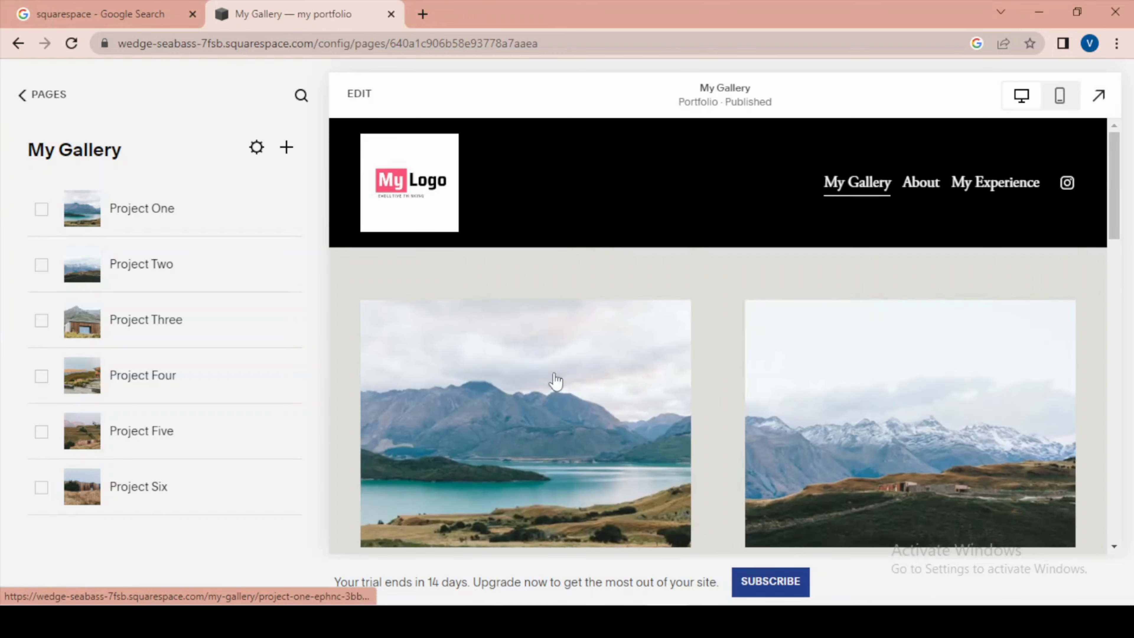
- Examine the My Gallery page preview from the project image grid down to the footer
{"action": "scroll", "coordinate": [949, 404], "scroll_direction": "down", "scroll_amount": 3}
{"action": "scroll", "coordinate": [861, 411], "scroll_direction": "down", "scroll_amount": 10}
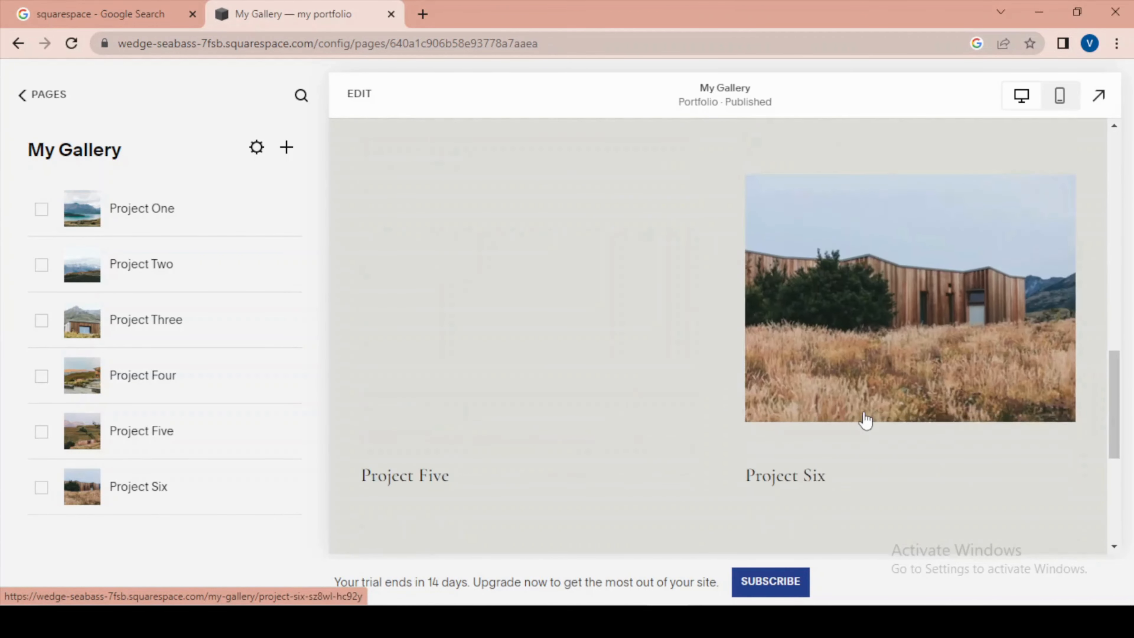
{"action": "scroll", "coordinate": [871, 422], "scroll_direction": "up", "scroll_amount": 15}
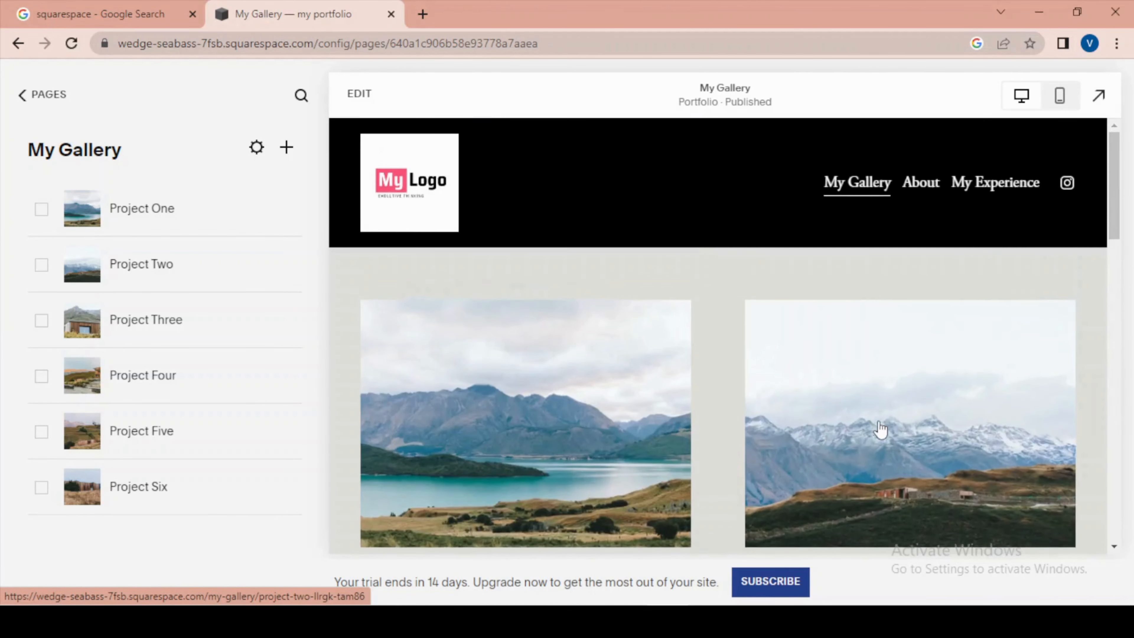
{"action": "scroll", "coordinate": [833, 397], "scroll_direction": "down", "scroll_amount": 6}
{"action": "scroll", "coordinate": [833, 396], "scroll_direction": "down", "scroll_amount": 10}
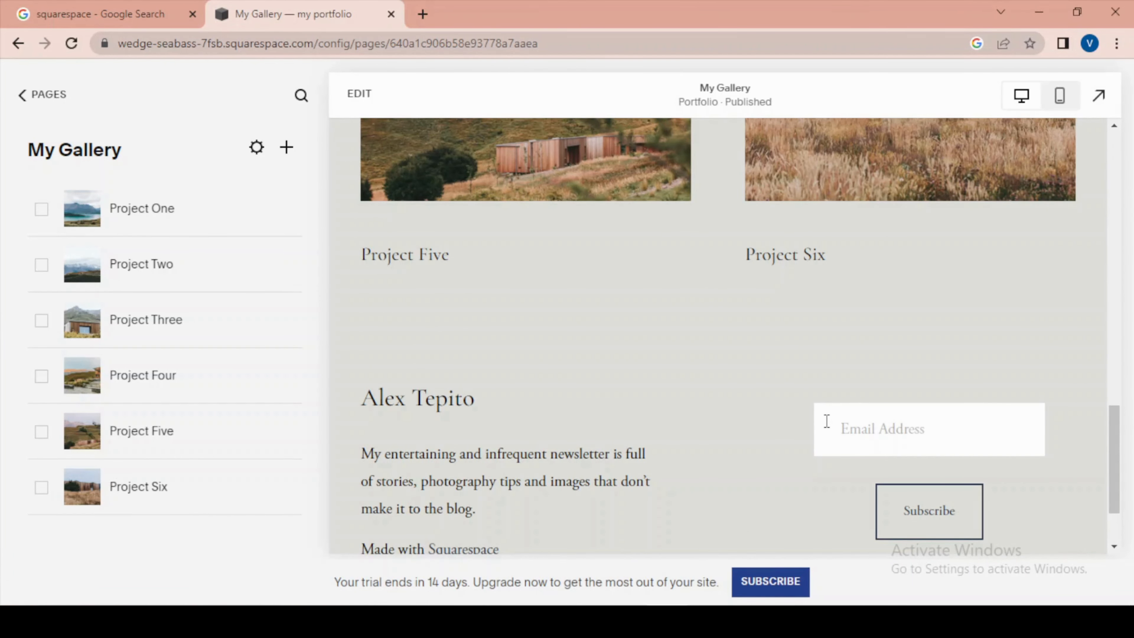
{"action": "scroll", "coordinate": [746, 288], "scroll_direction": "up", "scroll_amount": 10}
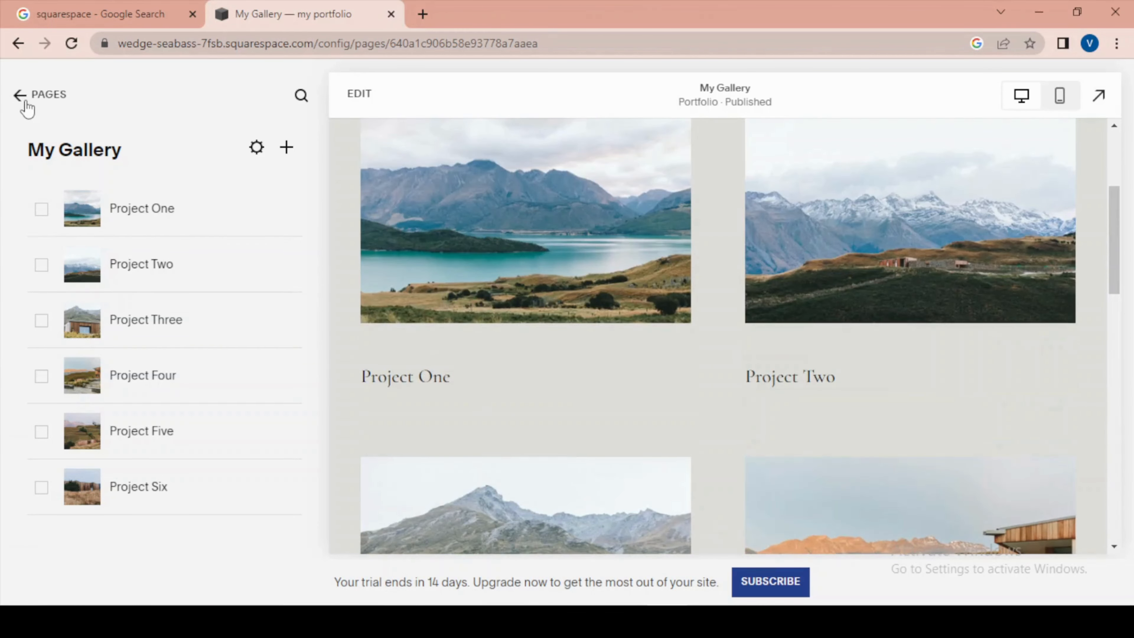
- Leave the page list, examine the Design settings and the Browser Icon options, and return to the main site menu
{"action": "left_click", "coordinate": [26, 102]}
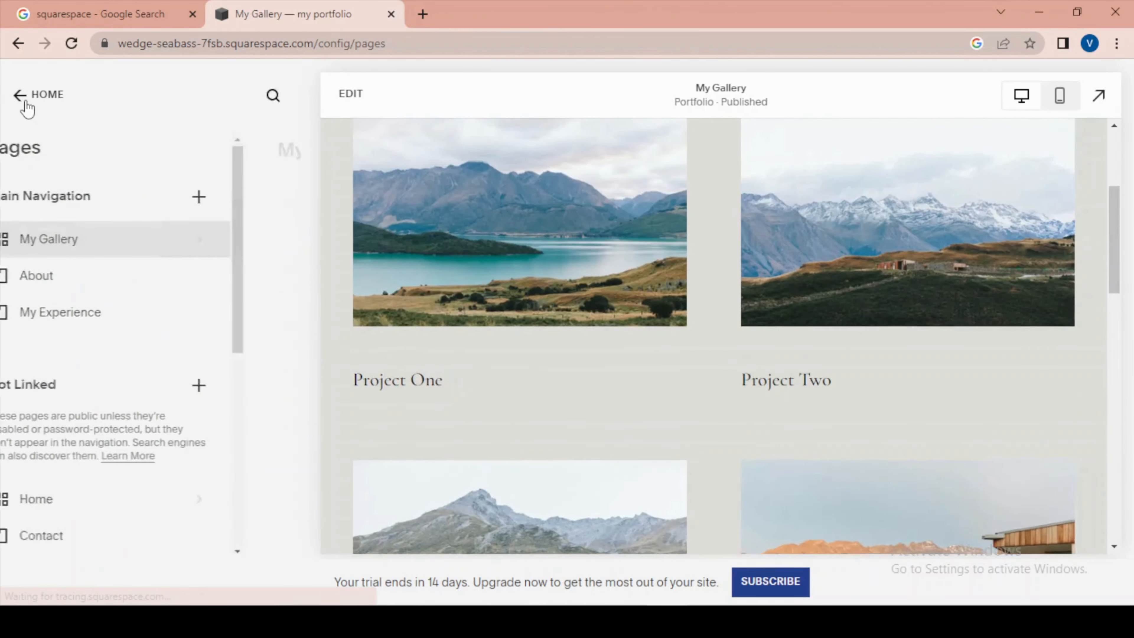
{"action": "left_click", "coordinate": [21, 102]}
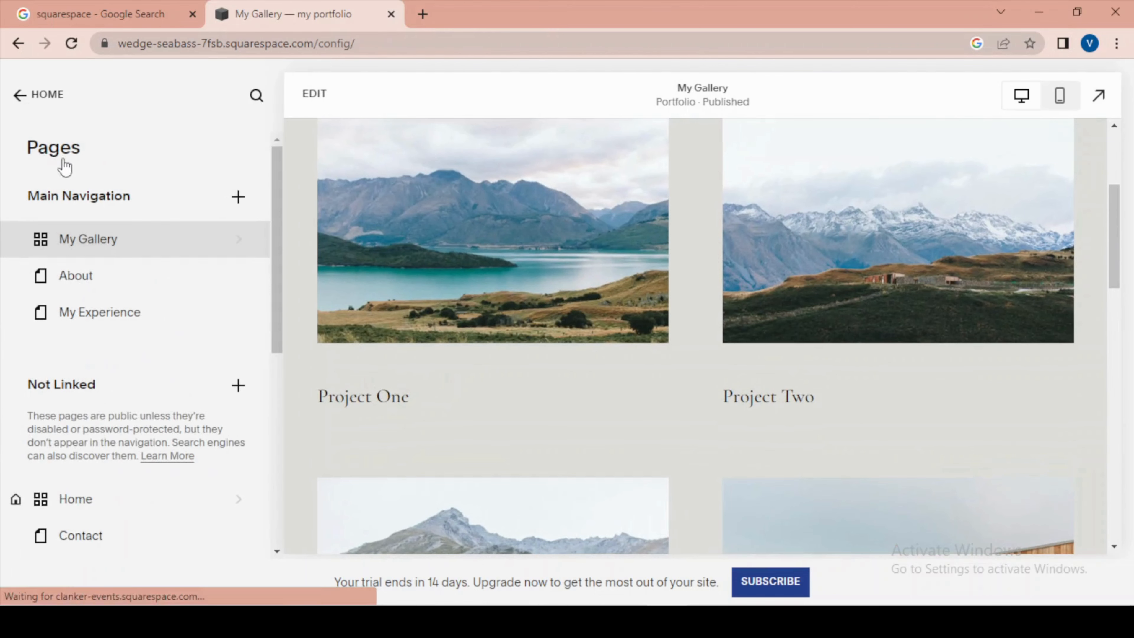
{"action": "left_click", "coordinate": [67, 237]}
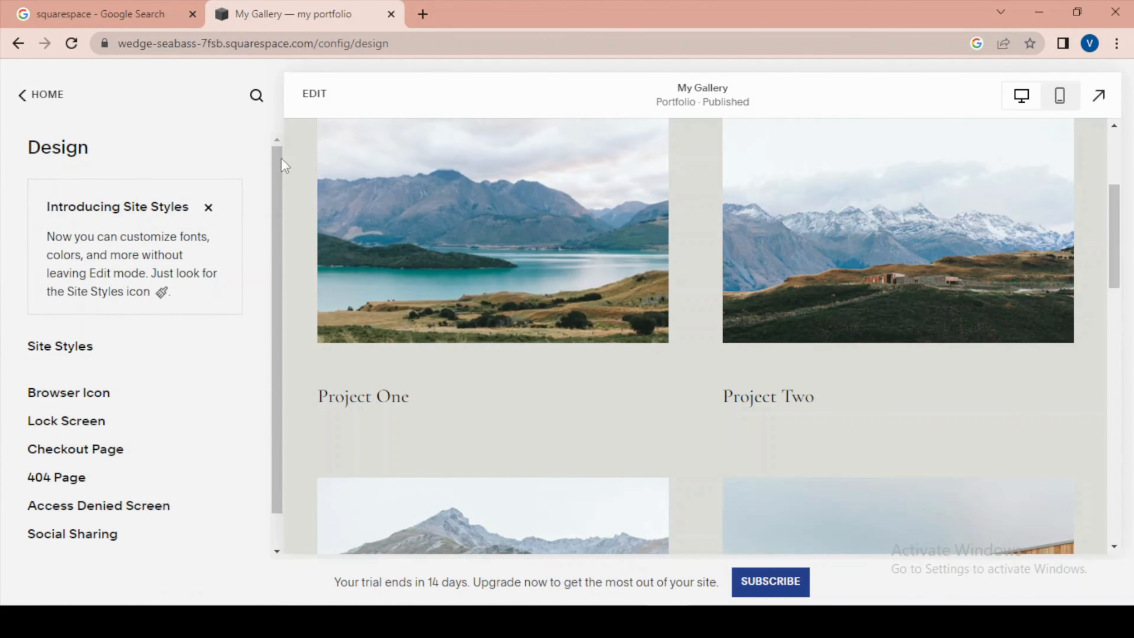
{"action": "left_click_drag", "start_coordinate": [277, 170], "coordinate": [279, 224]}
{"action": "scroll", "coordinate": [628, 273], "scroll_direction": "up", "scroll_amount": 5}
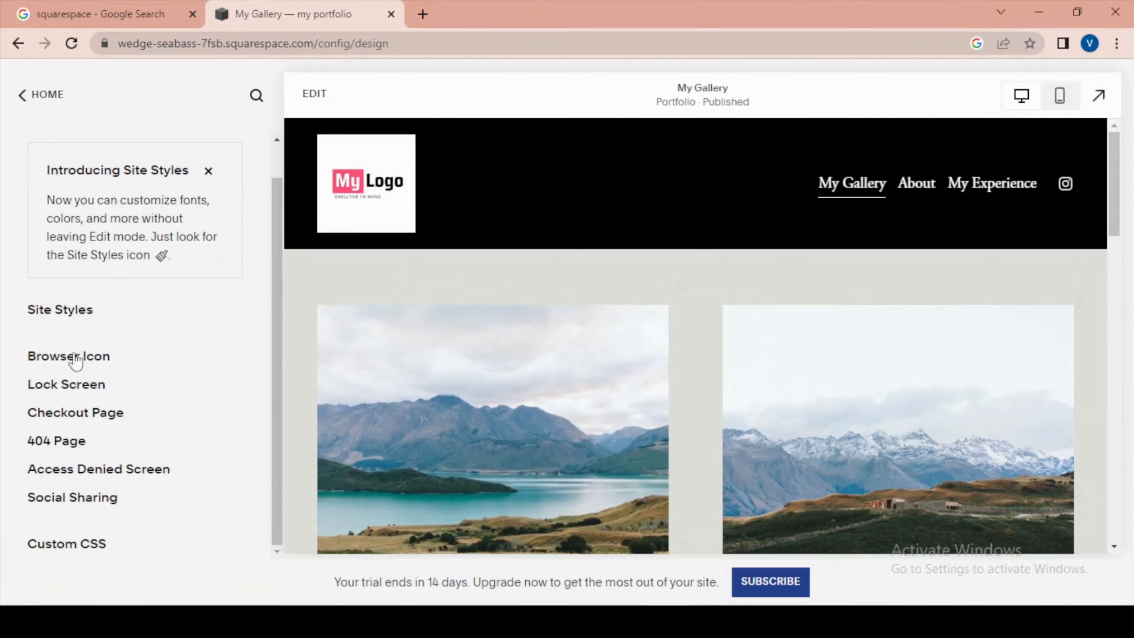
{"action": "left_click", "coordinate": [73, 356]}
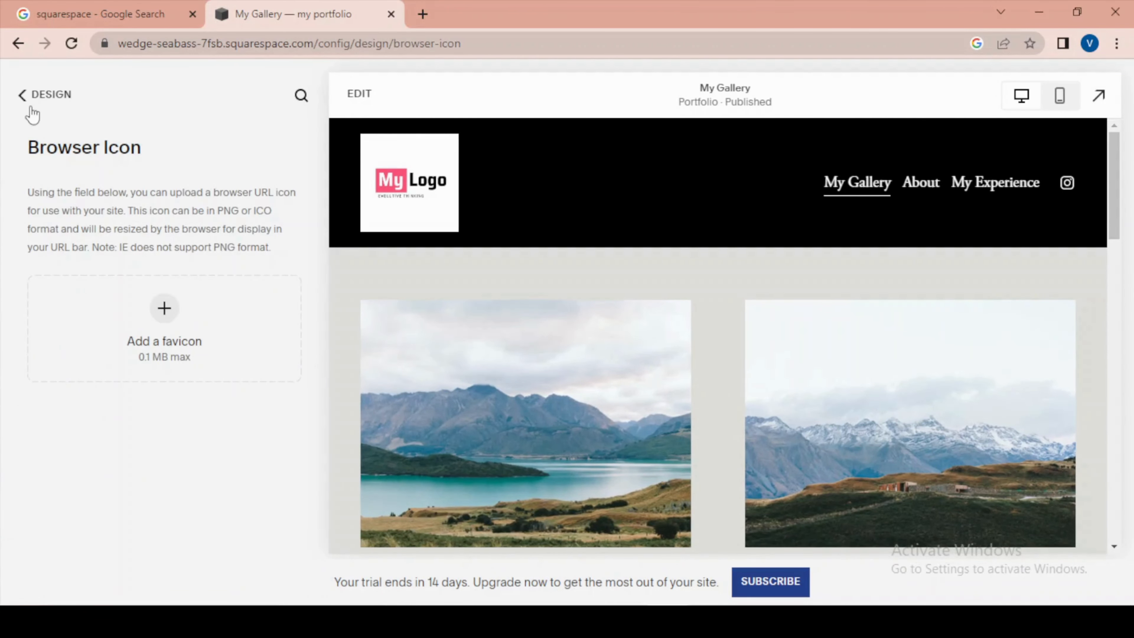
{"action": "left_click", "coordinate": [24, 100]}
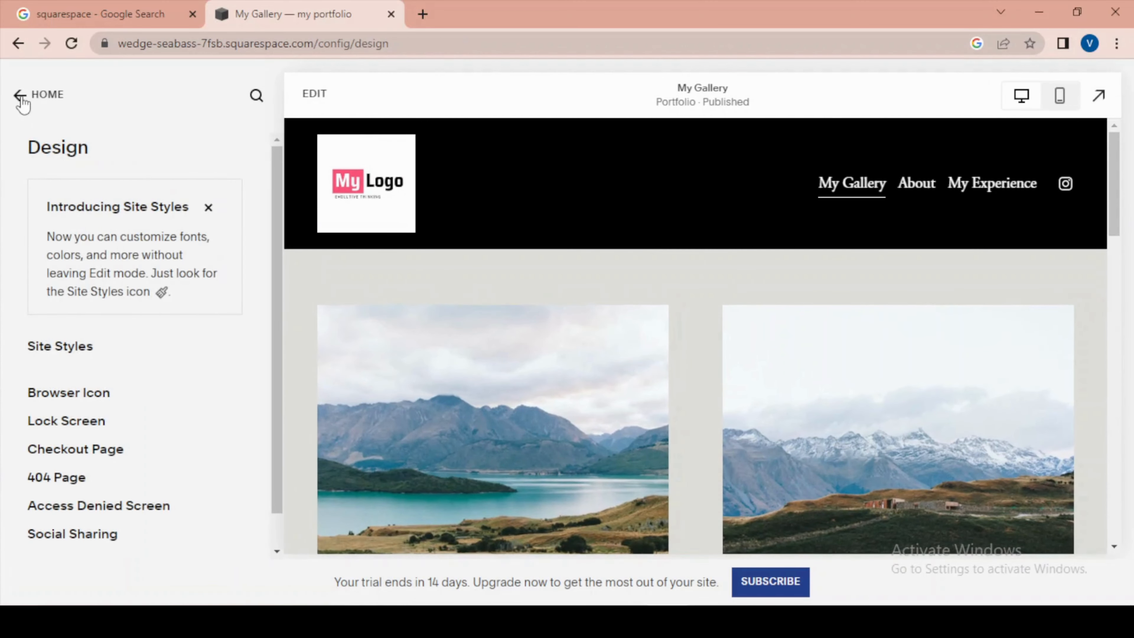
{"action": "left_click", "coordinate": [22, 98]}
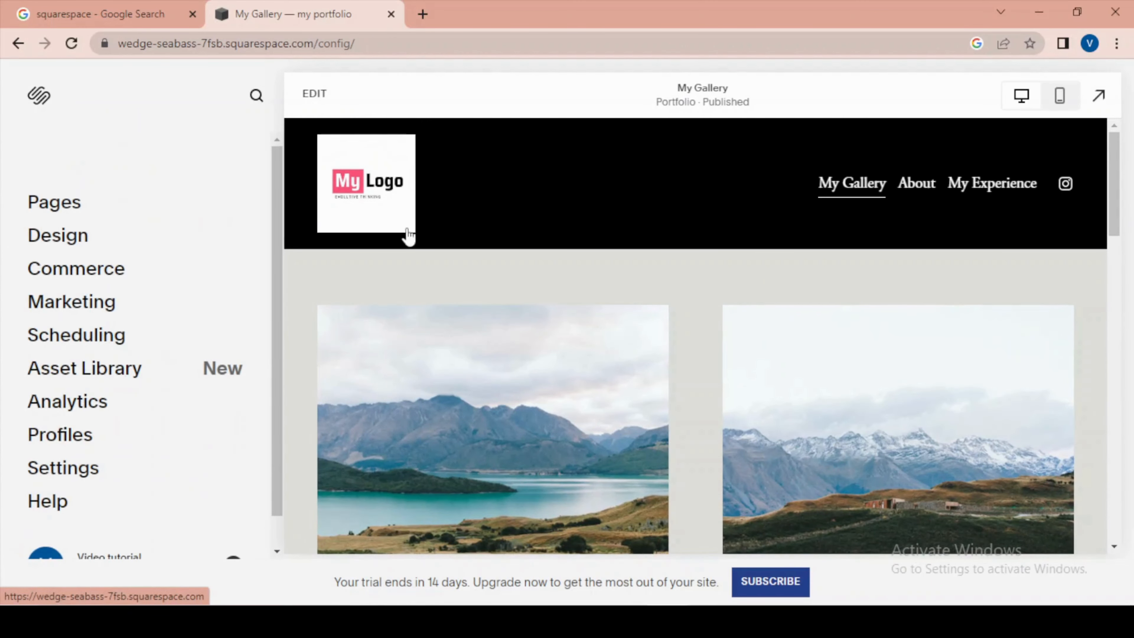
- Expand the site preview to full screen and review the My Gallery page and the About page
{"action": "left_click", "coordinate": [1101, 105]}
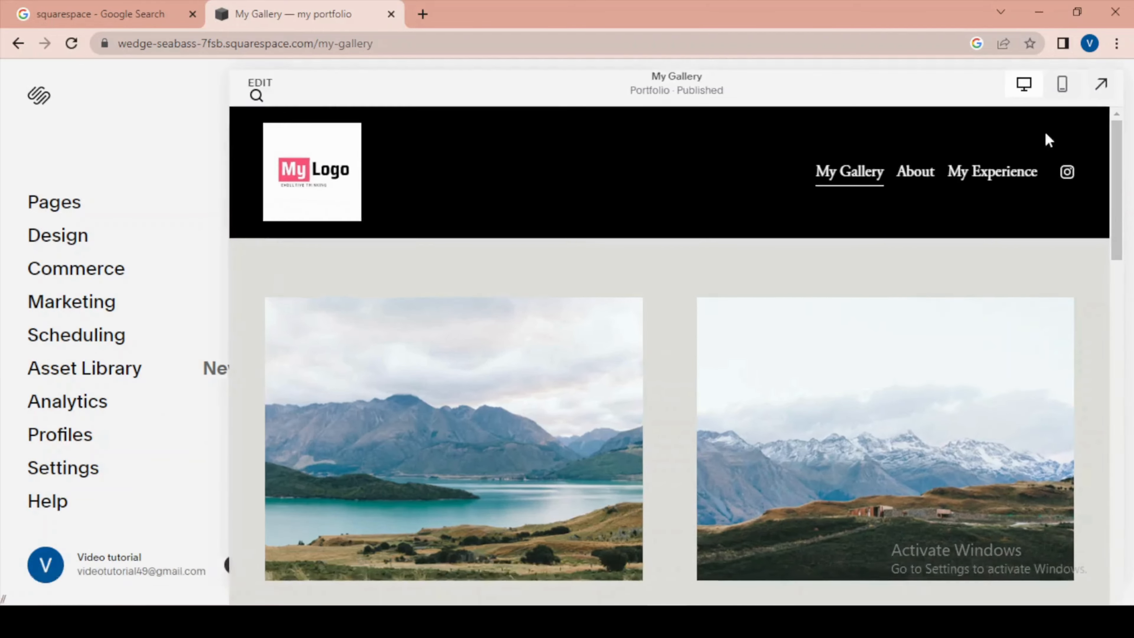
{"action": "scroll", "coordinate": [916, 291], "scroll_direction": "down", "scroll_amount": 10}
{"action": "scroll", "coordinate": [923, 405], "scroll_direction": "down", "scroll_amount": 5}
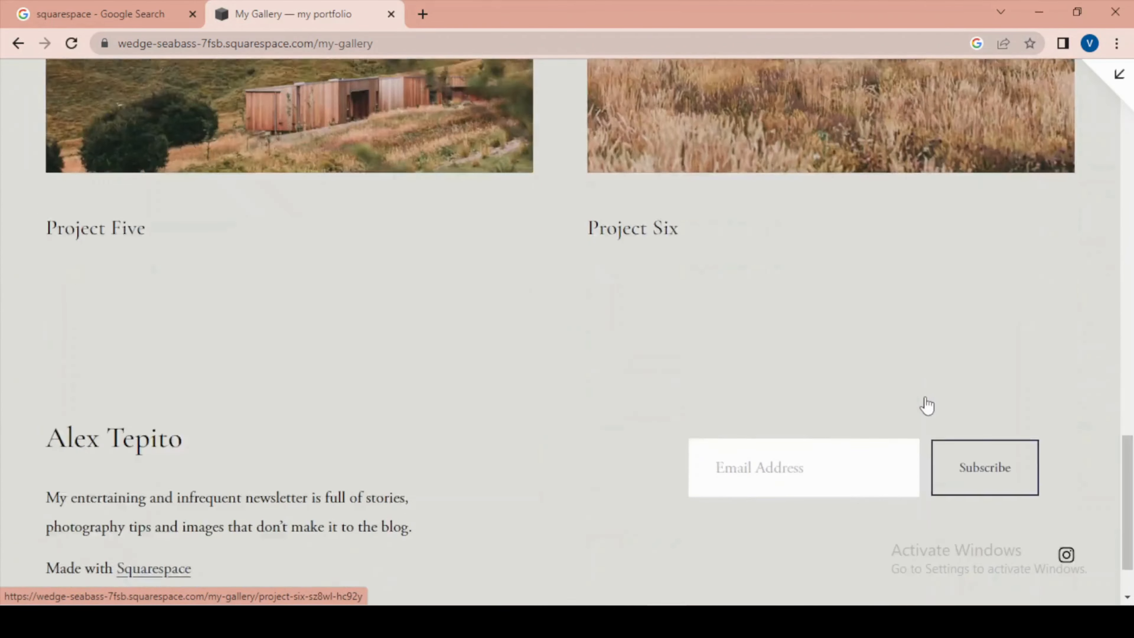
{"action": "scroll", "coordinate": [923, 405], "scroll_direction": "up", "scroll_amount": 15}
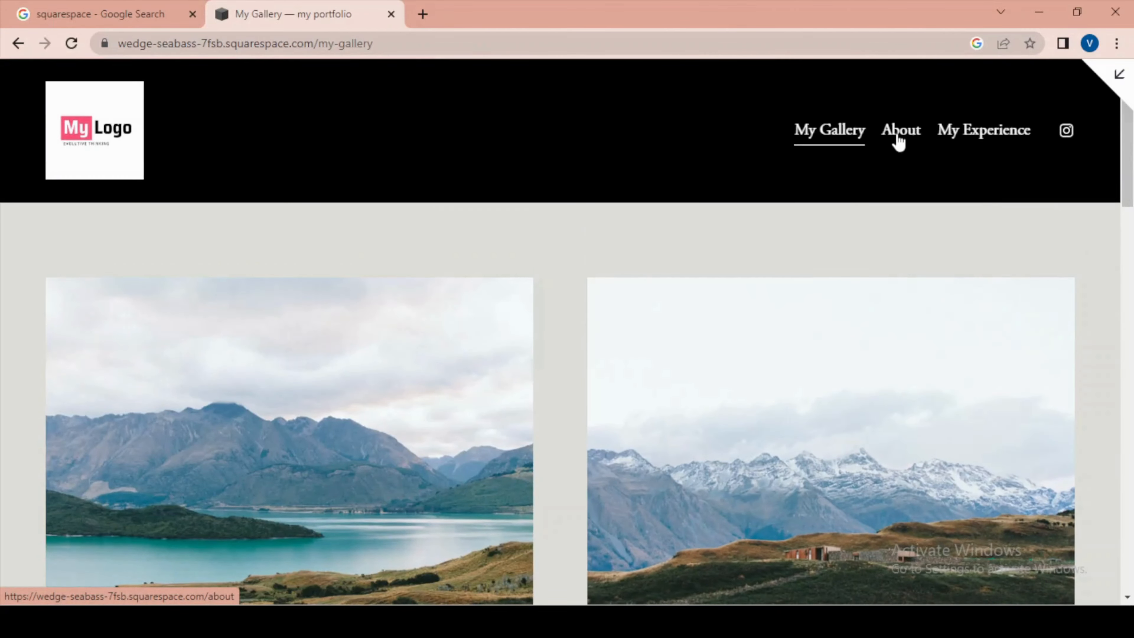
{"action": "left_click", "coordinate": [897, 138]}
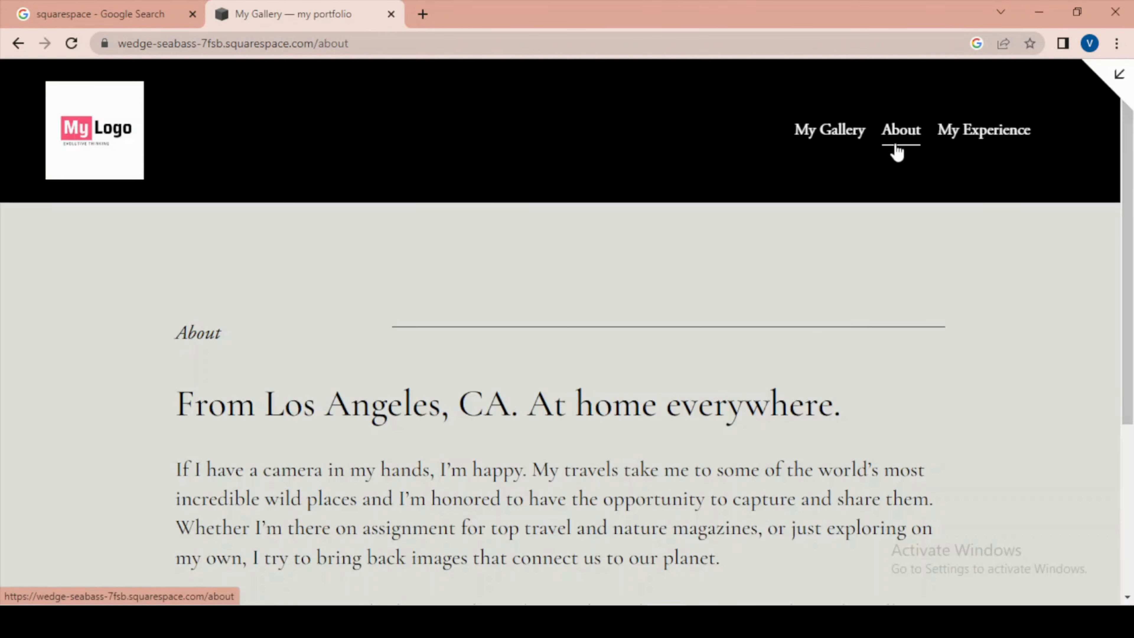
{"action": "scroll", "coordinate": [849, 270], "scroll_direction": "down", "scroll_amount": 10}
{"action": "scroll", "coordinate": [847, 272], "scroll_direction": "up", "scroll_amount": 10}
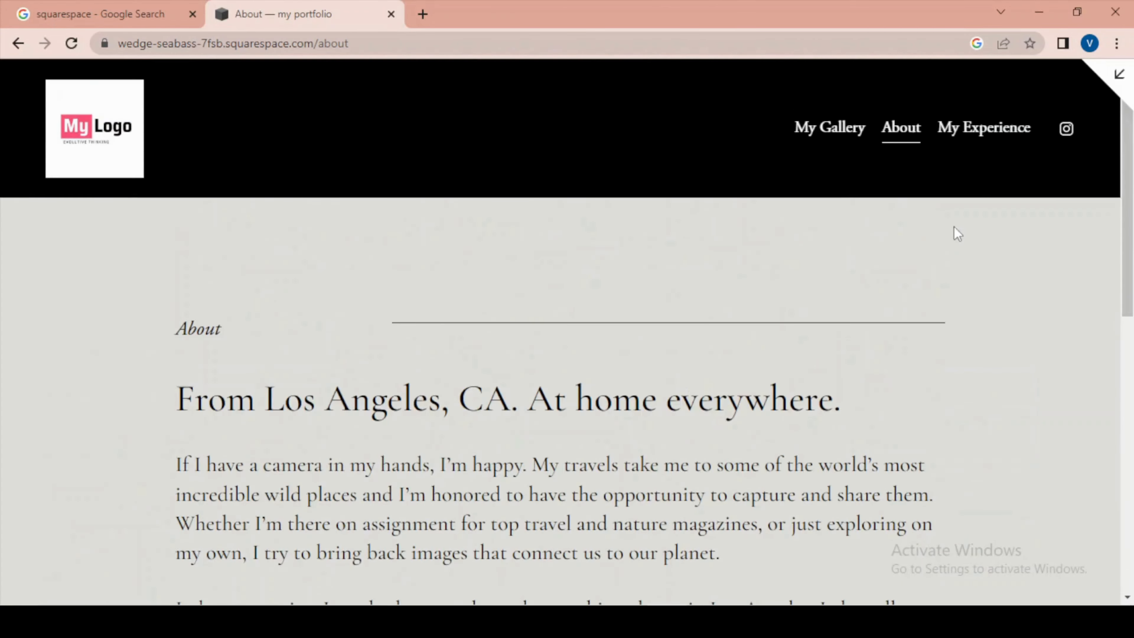
- Go back to the My Gallery page, look through its projects, leave the full-screen preview and check the footer
{"action": "left_click", "coordinate": [17, 43]}
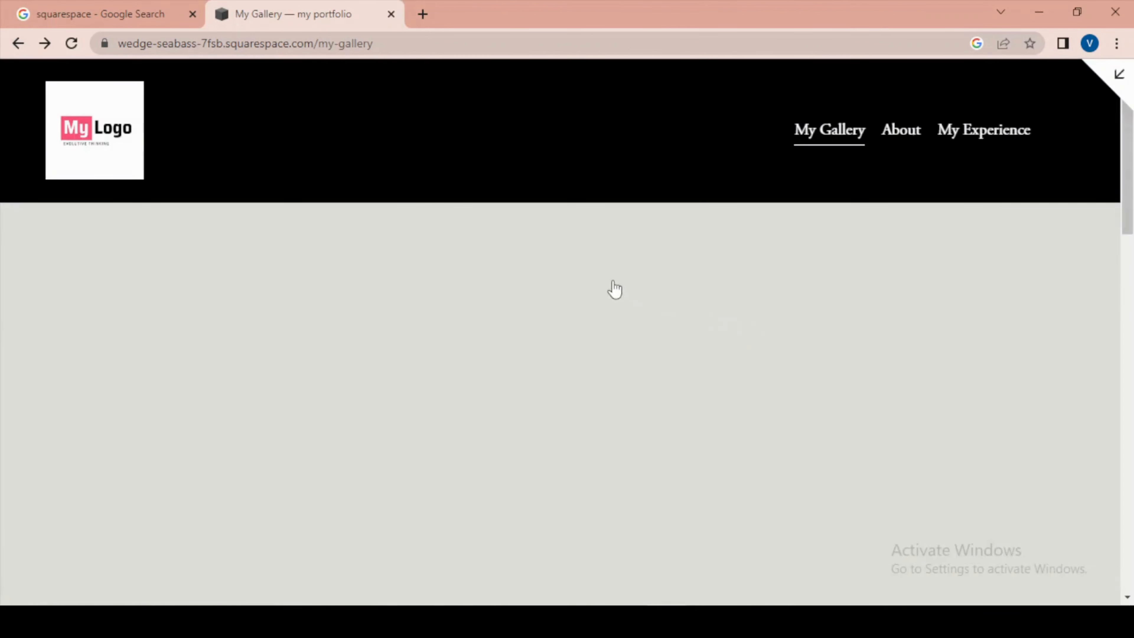
{"action": "scroll", "coordinate": [865, 363], "scroll_direction": "down", "scroll_amount": 7}
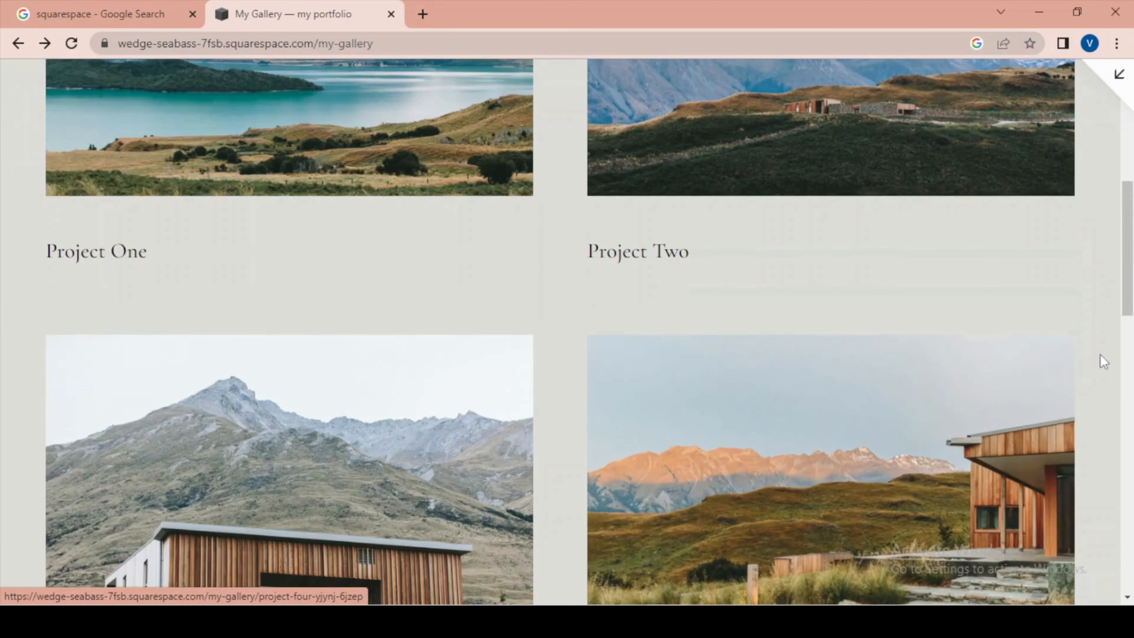
{"action": "scroll", "coordinate": [969, 360], "scroll_direction": "up", "scroll_amount": 7}
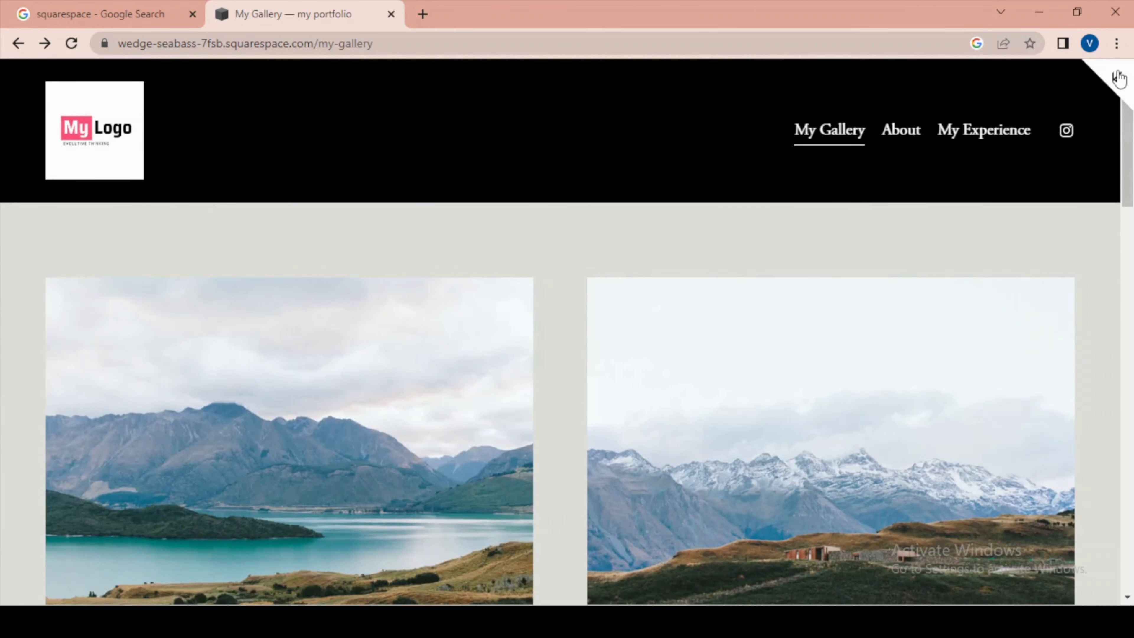
{"action": "left_click", "coordinate": [1117, 76]}
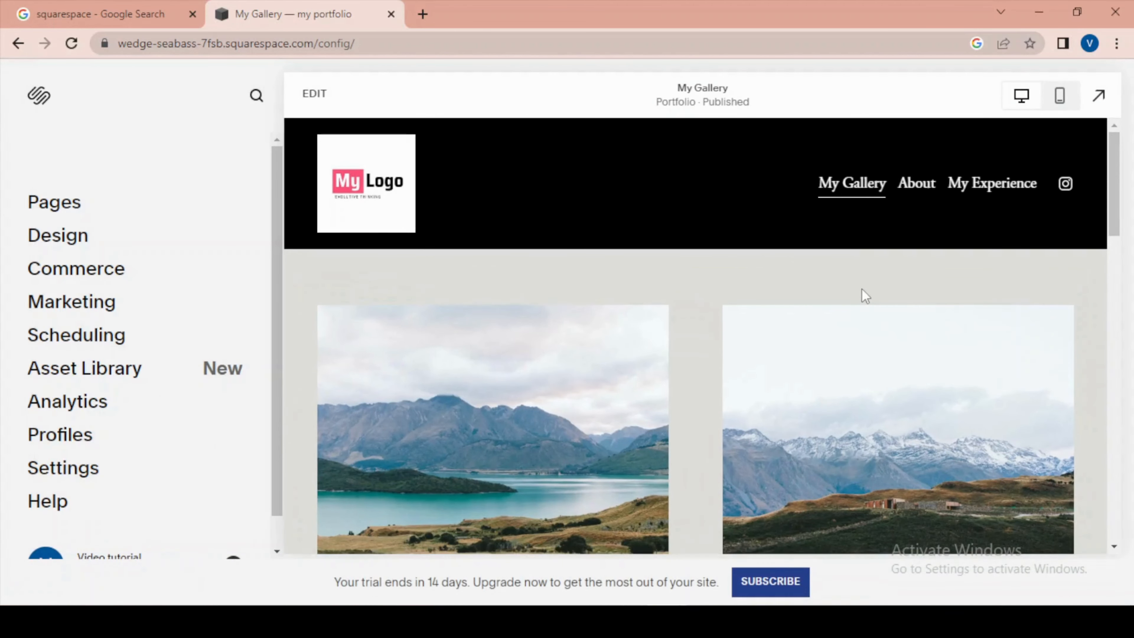
{"action": "scroll", "coordinate": [857, 296], "scroll_direction": "down", "scroll_amount": 15}
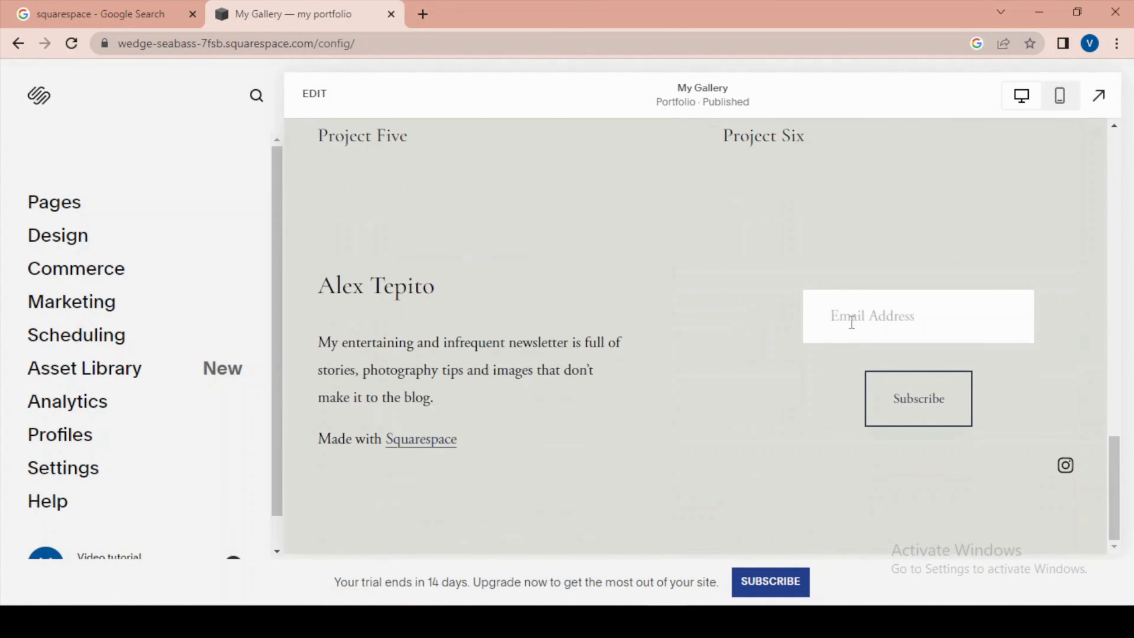